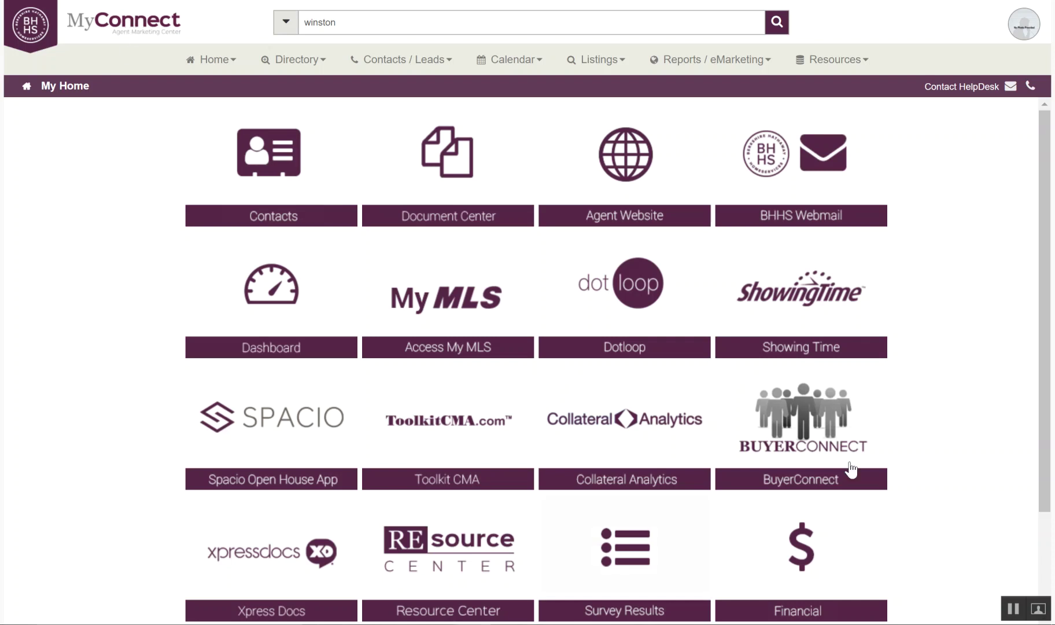
Step: Launch the agent's public BHHS website from the MyConnect My Home dashboard's Agent Website tile
mouse_move(472, 411)
left_click(213, 60)
left_click(650, 168)
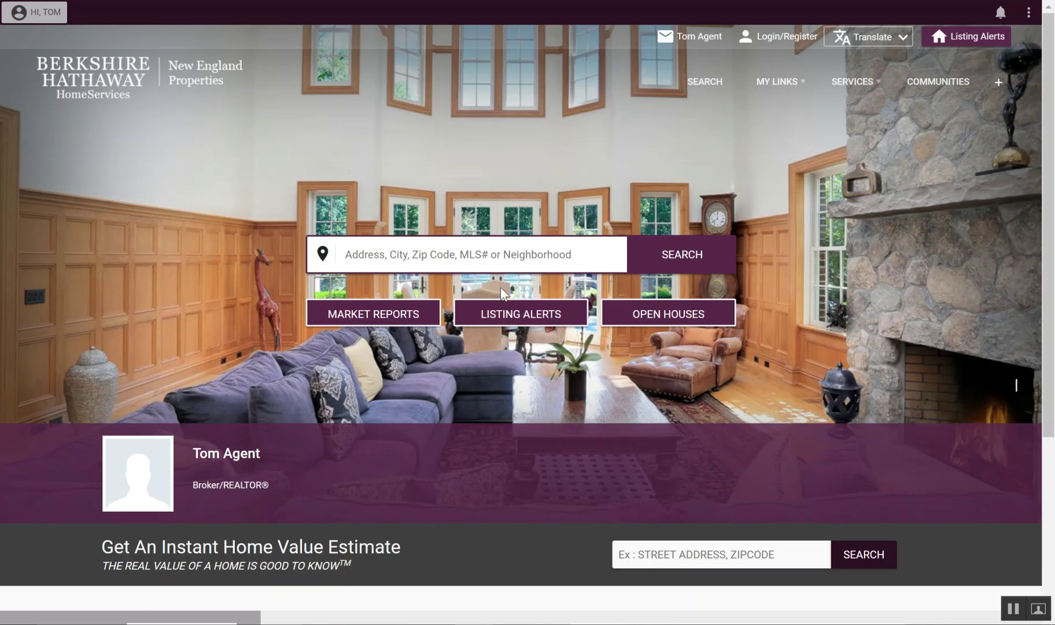
left_click(384, 254)
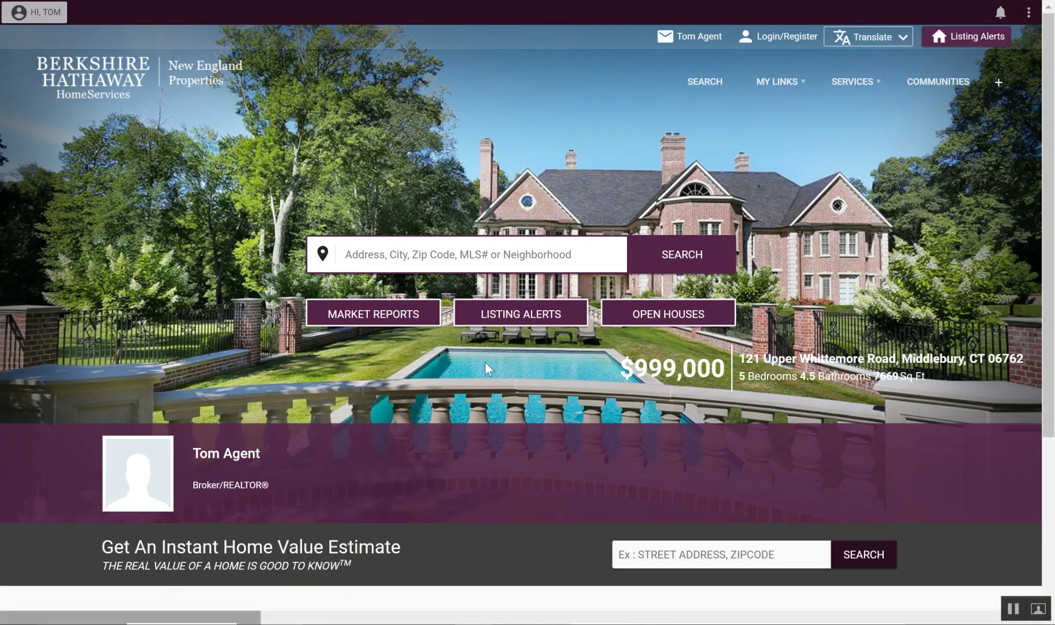
scroll(485, 363, "down", 5)
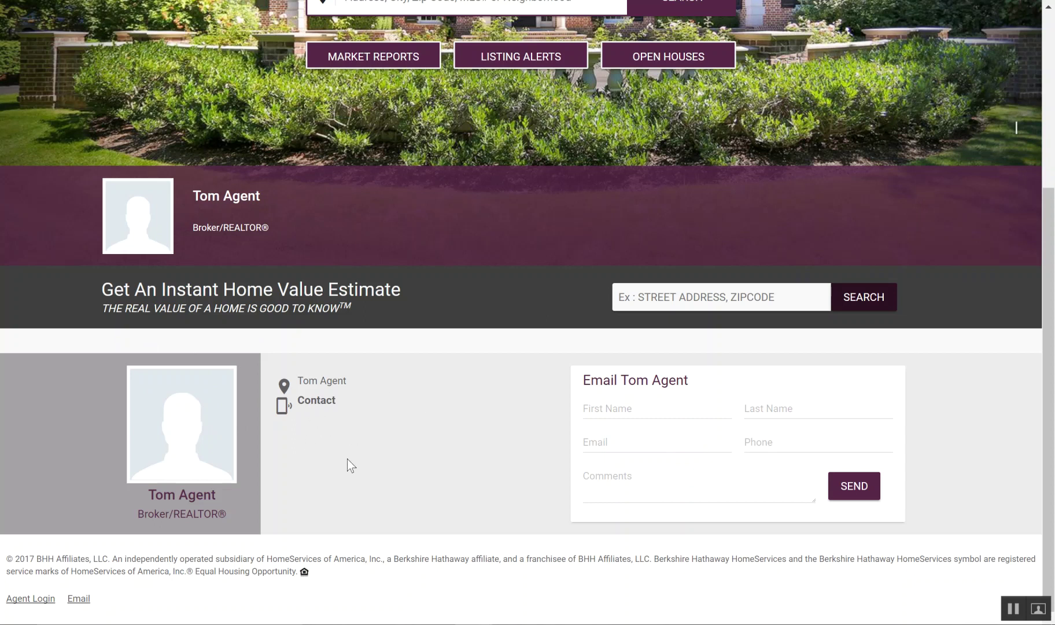
scroll(350, 467, "up", 5)
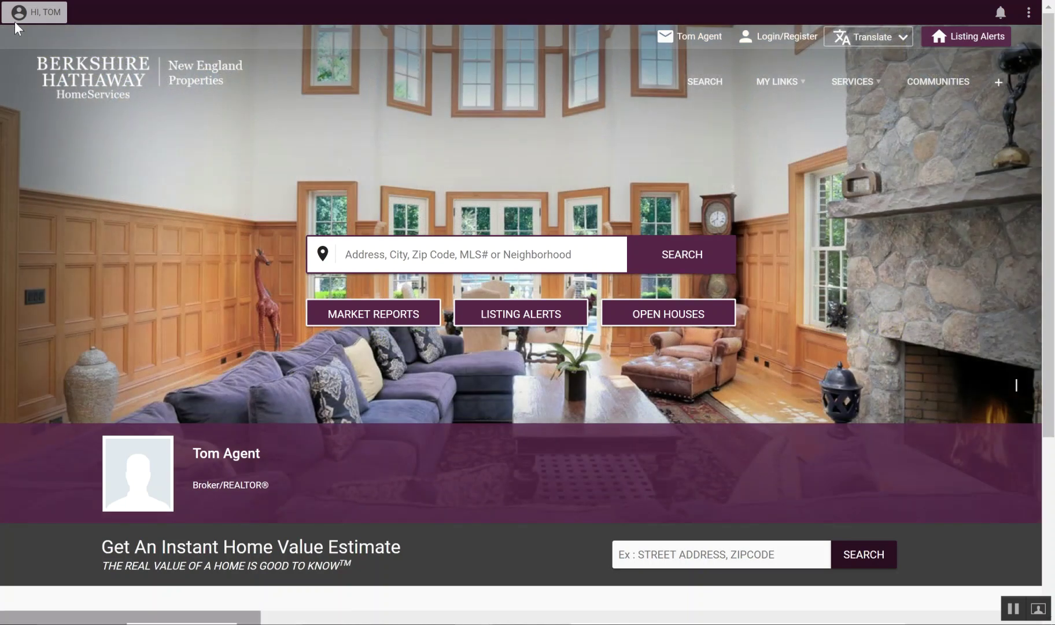
left_click(36, 17)
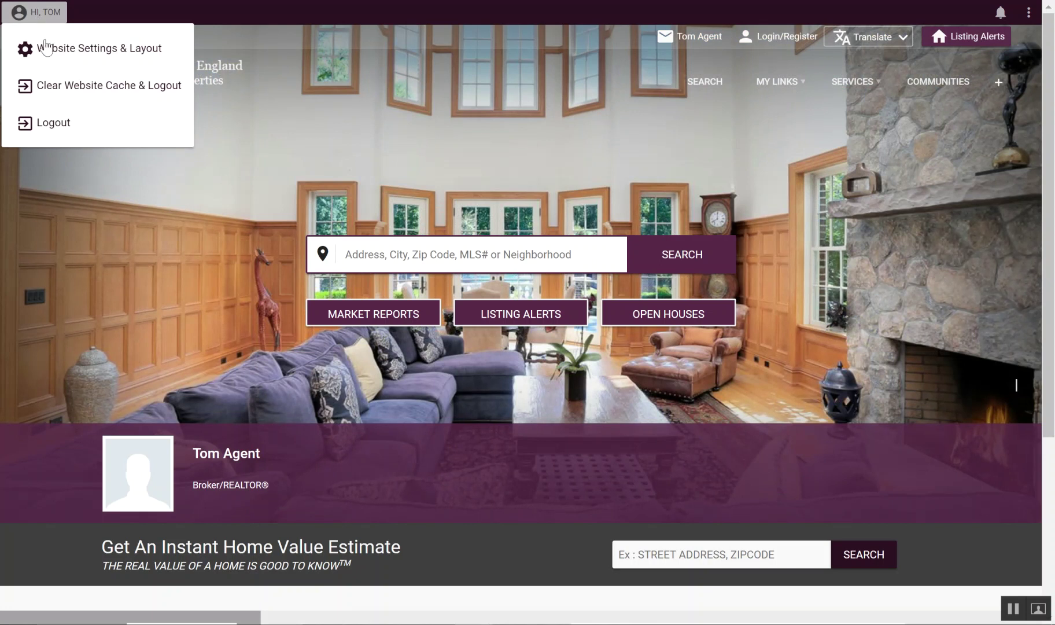
left_click(55, 41)
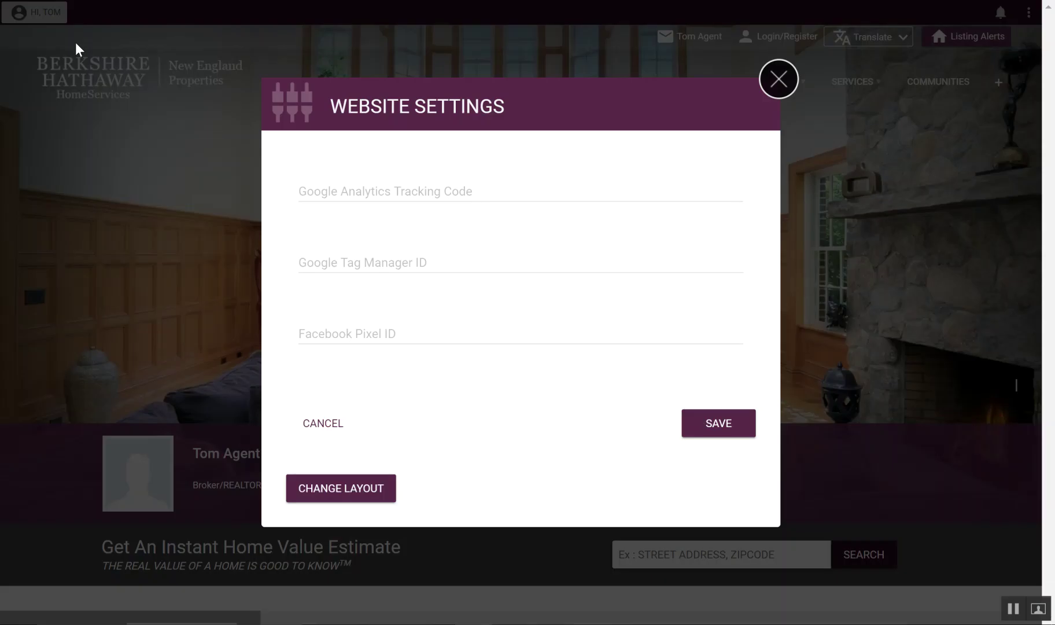
left_click(443, 191)
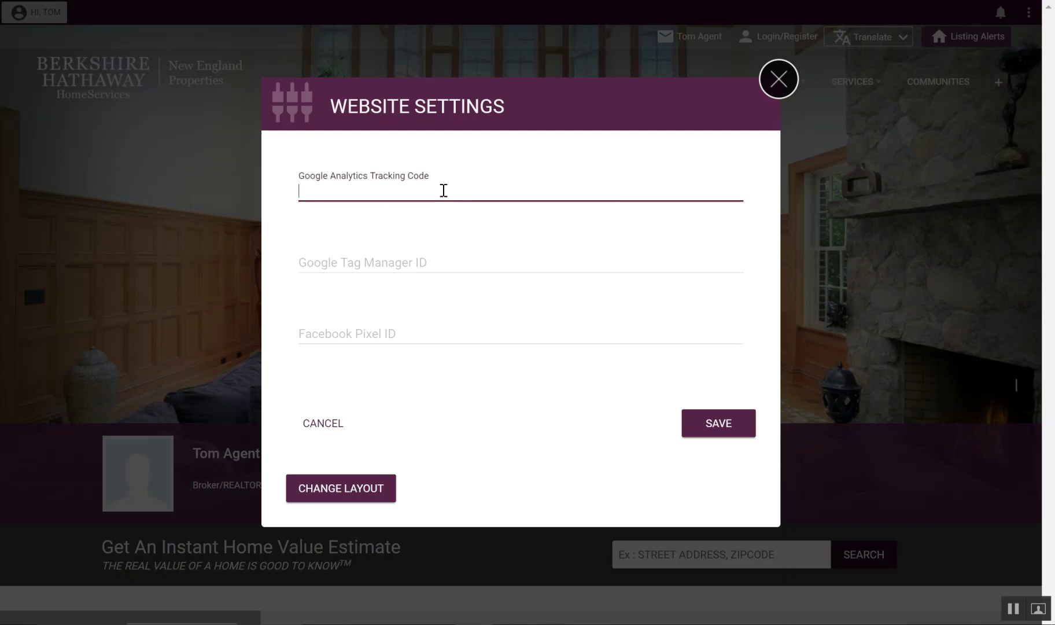
left_click(416, 259)
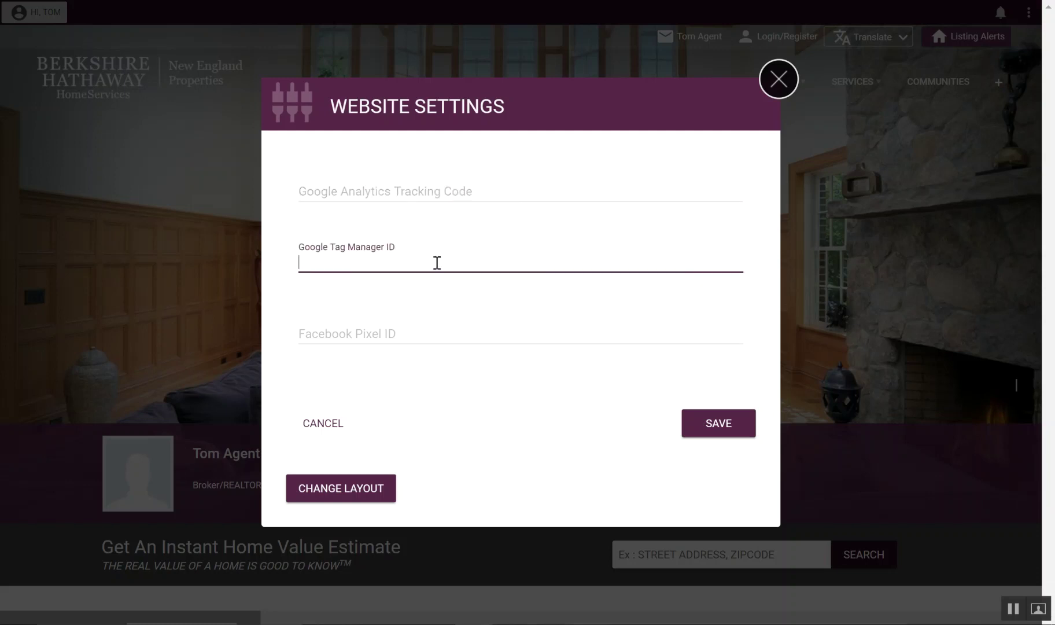
left_click(408, 189)
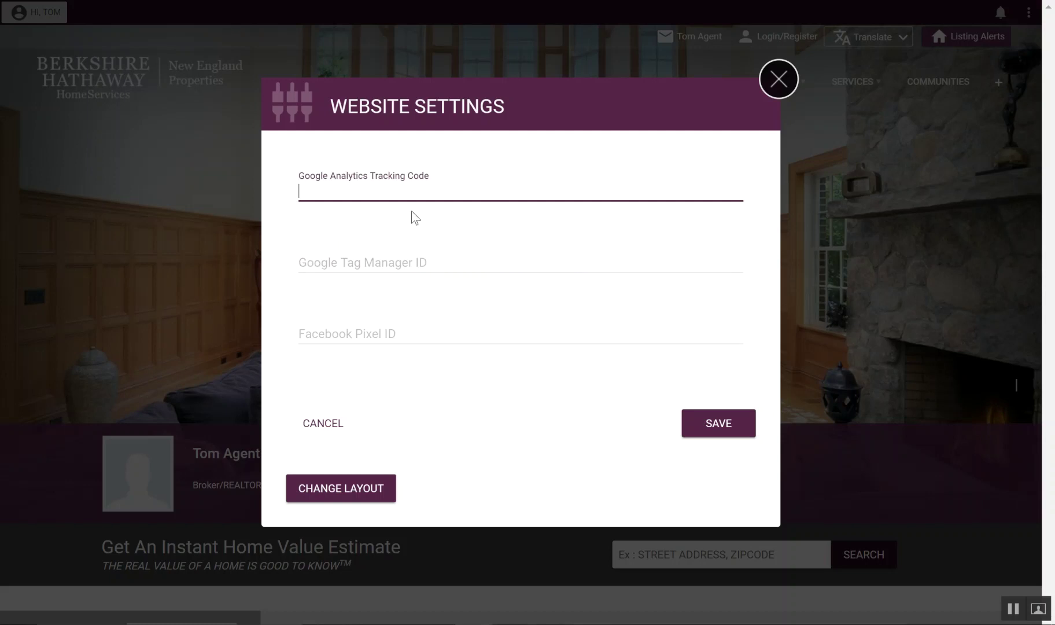
left_click(420, 255)
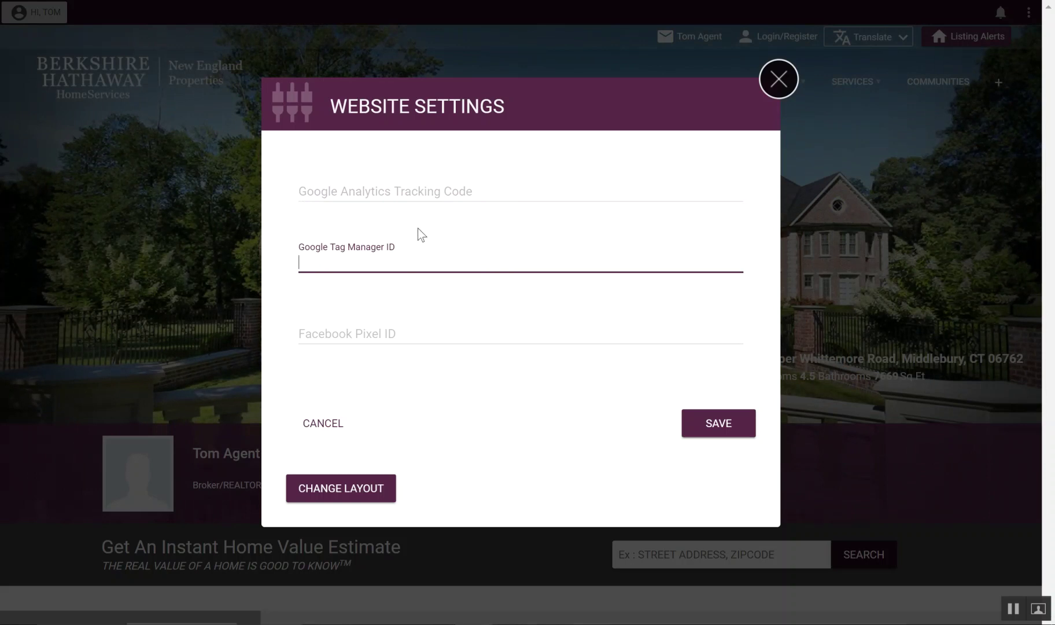
left_click(405, 193)
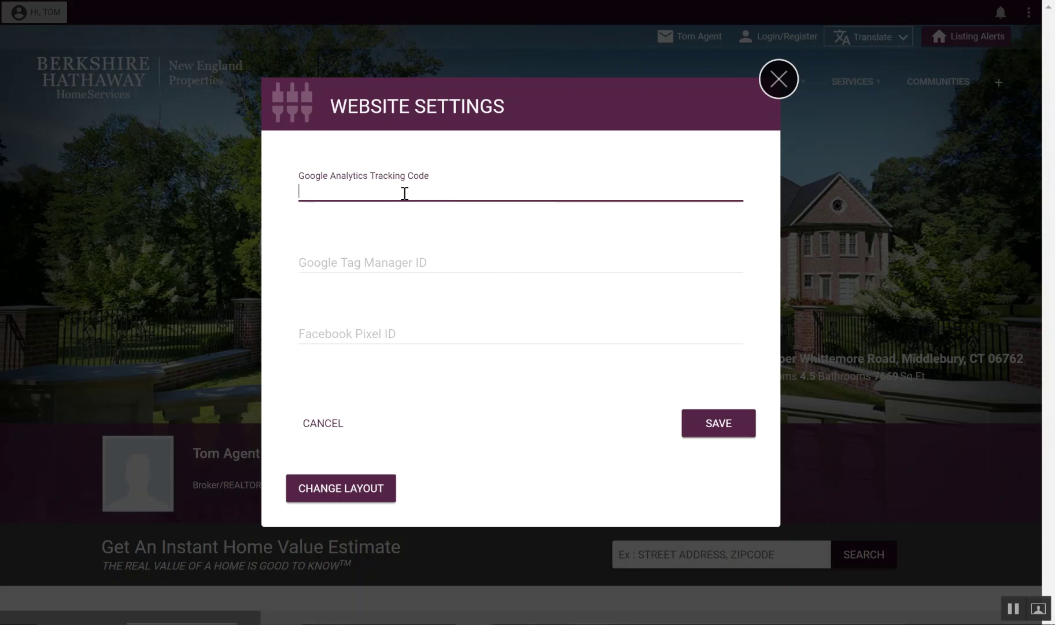
type("UAT23o23987498-1")
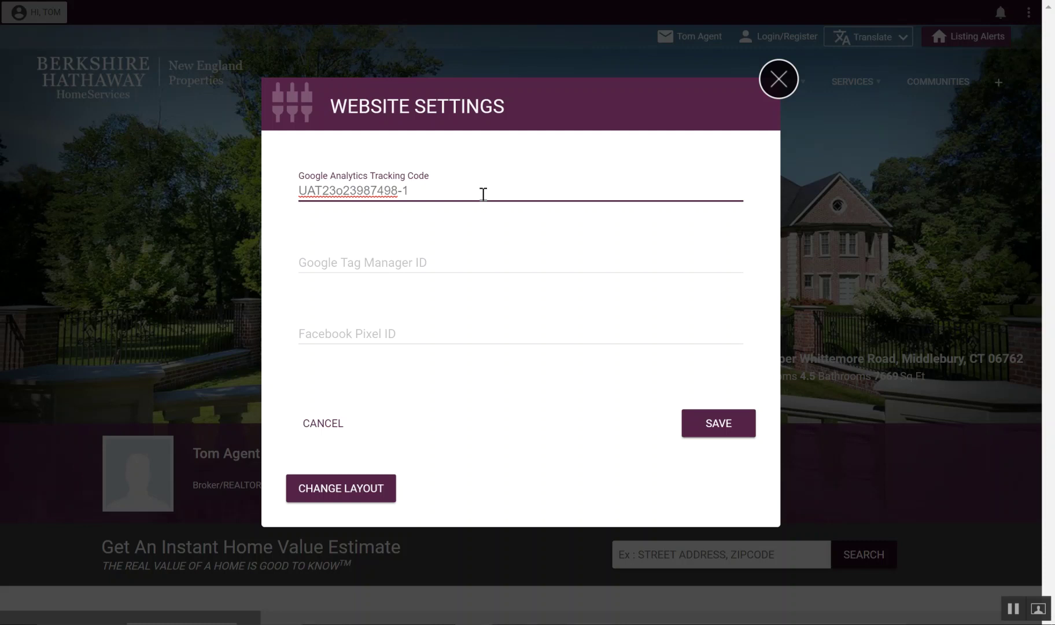
key("shift+Left")
key("shift+Home")
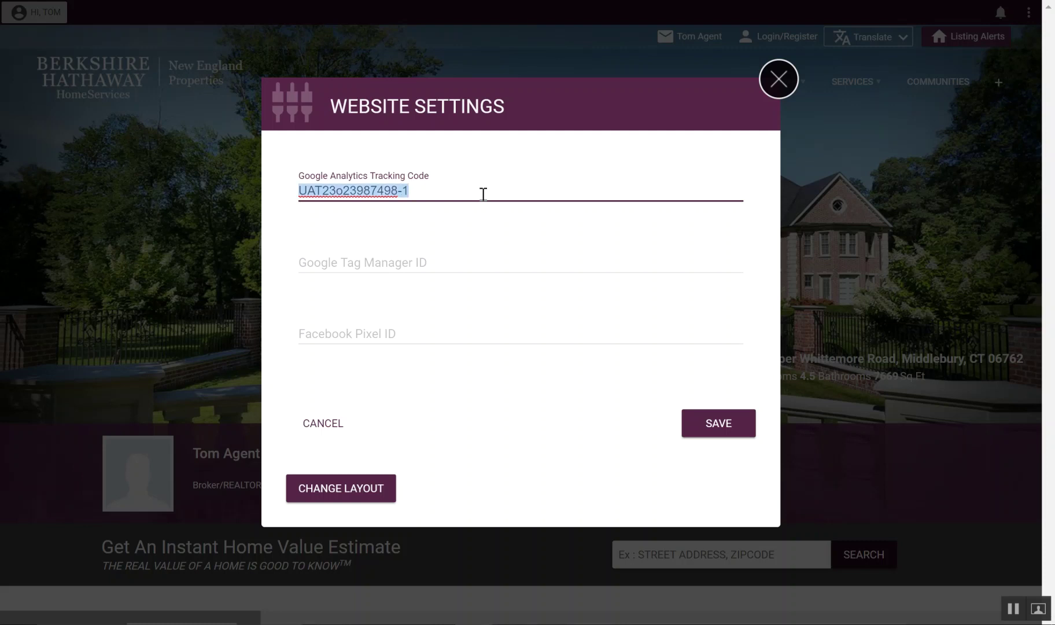
key("BackSpace")
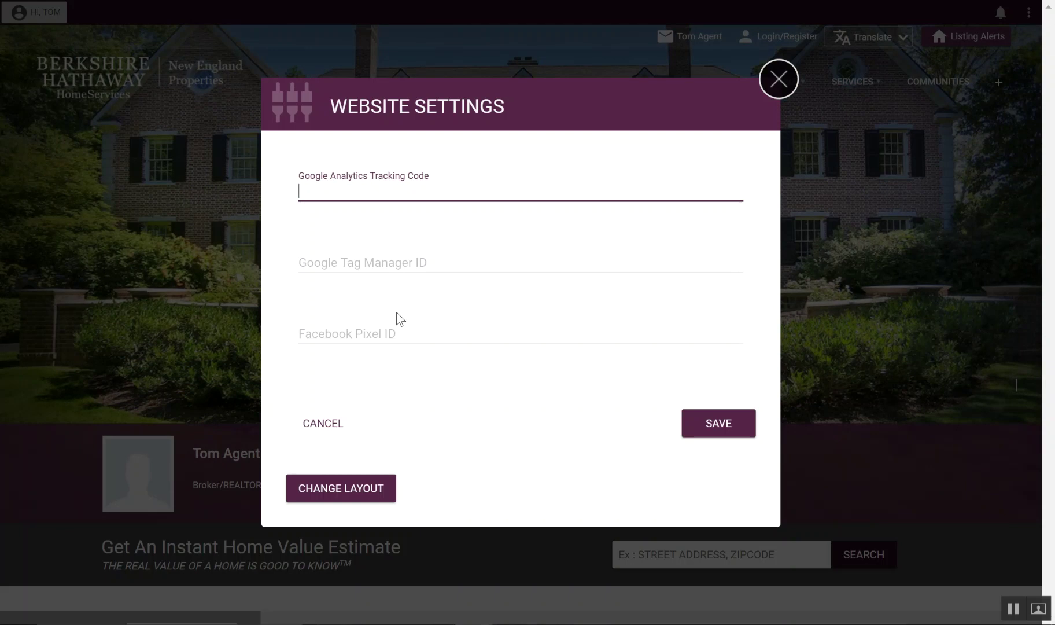
left_click(392, 332)
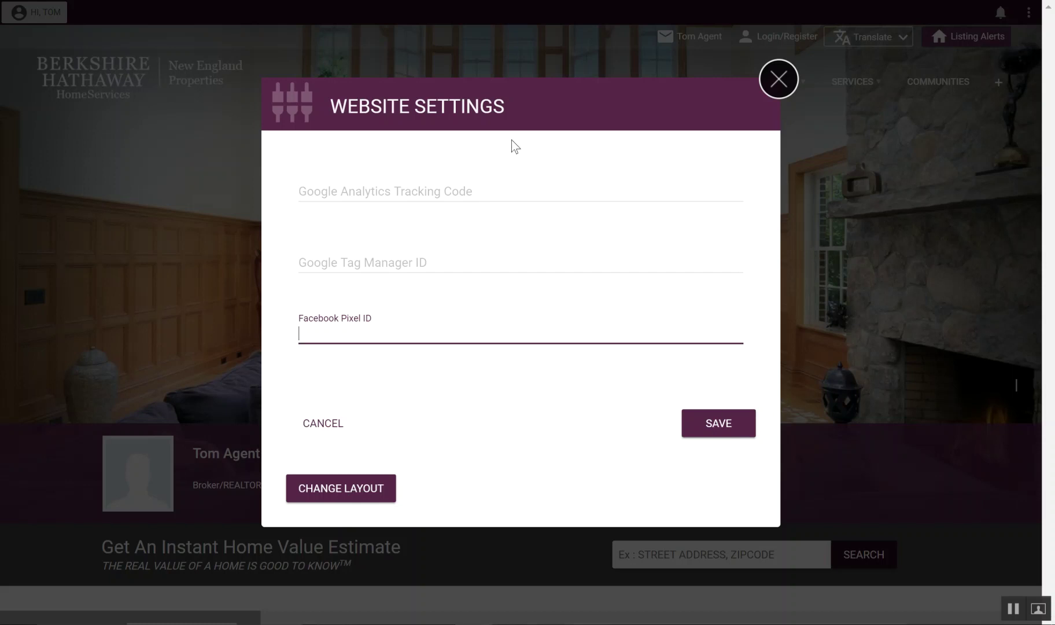
left_click(782, 82)
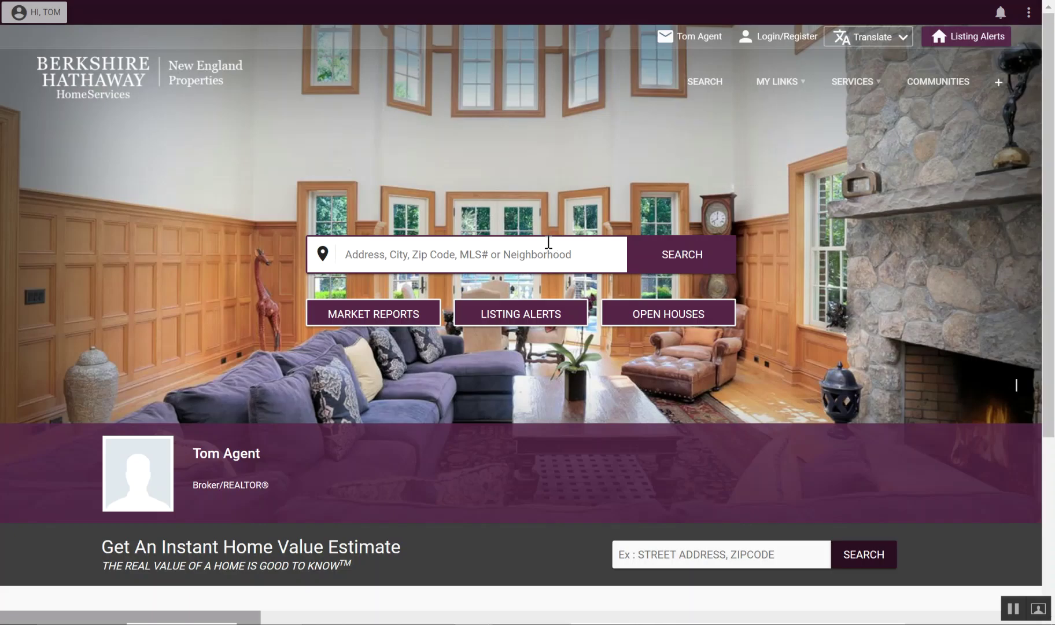
Step: Check the HI, TOM account options, then bring up the homepage's three-dot editing menu
left_click(36, 12)
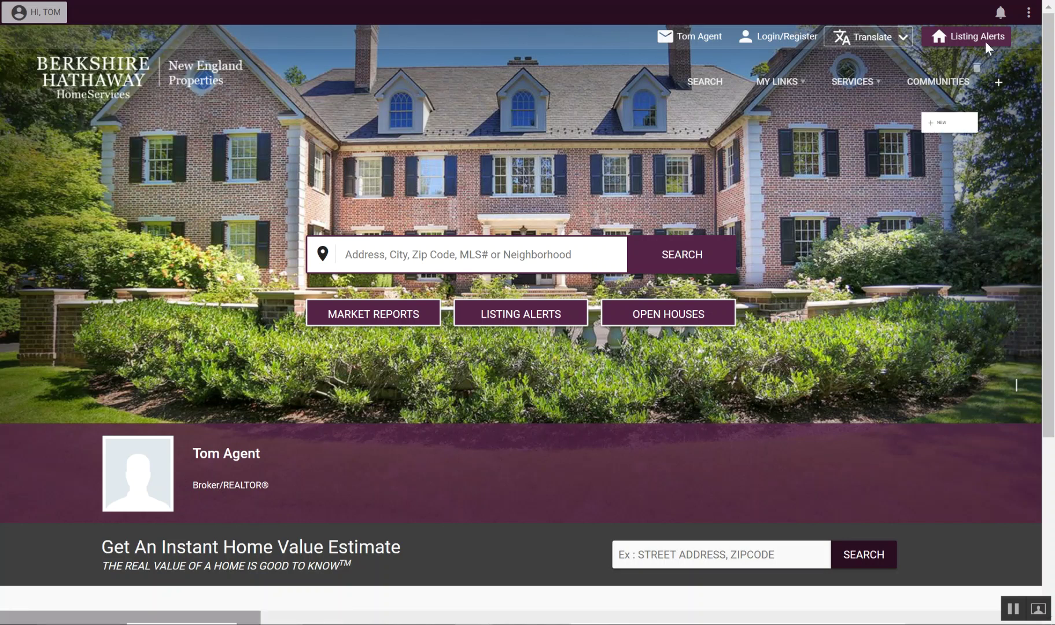
left_click(1029, 13)
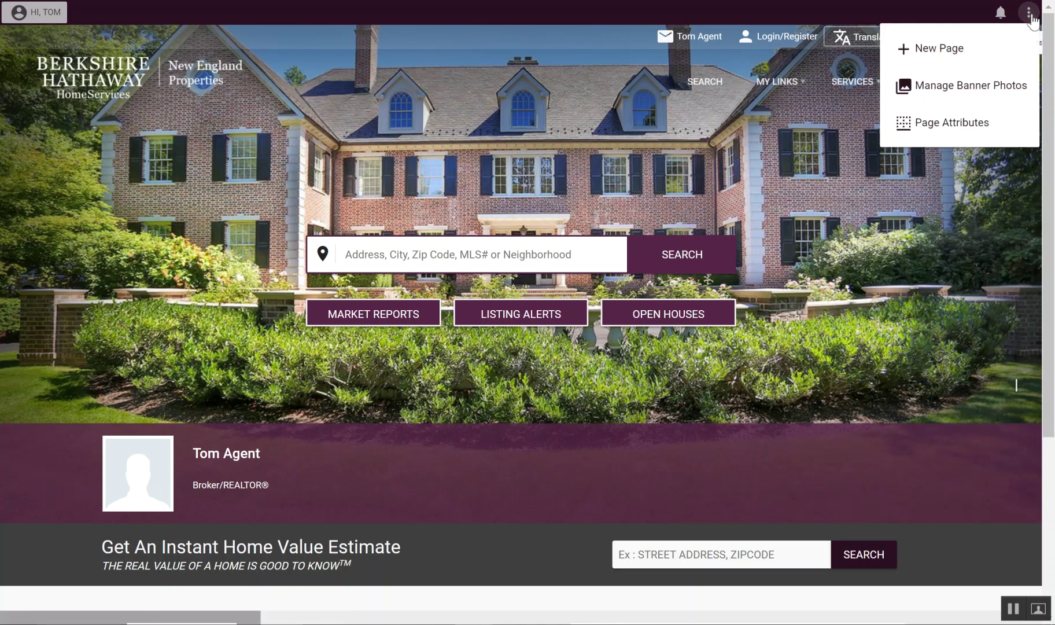
Step: Start a new Home Flash banner slide under Manage Banner Photos and browse for its image
left_click(944, 87)
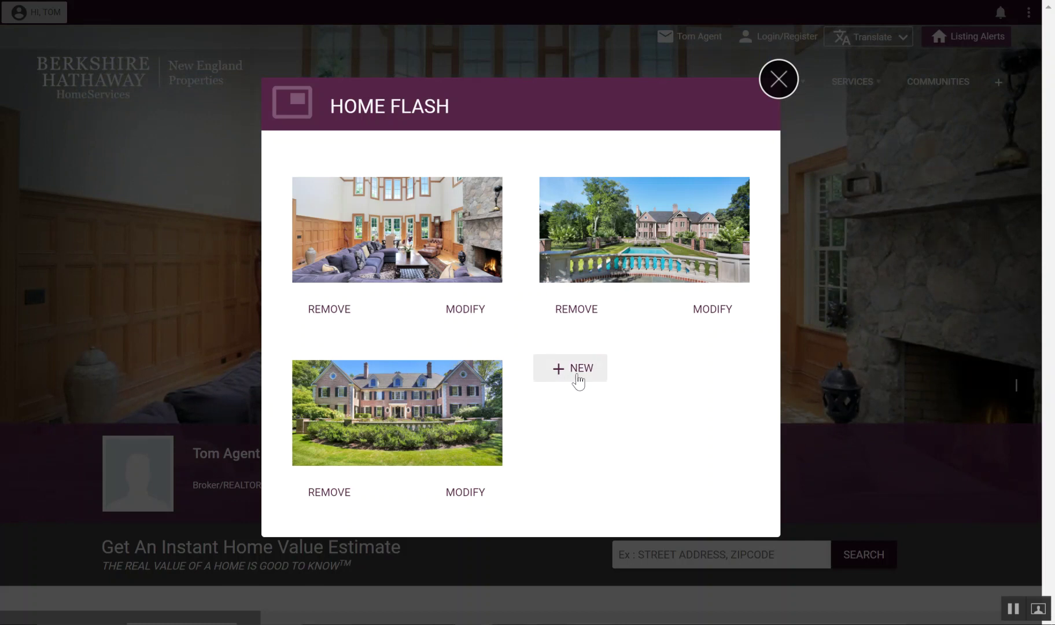
left_click(556, 369)
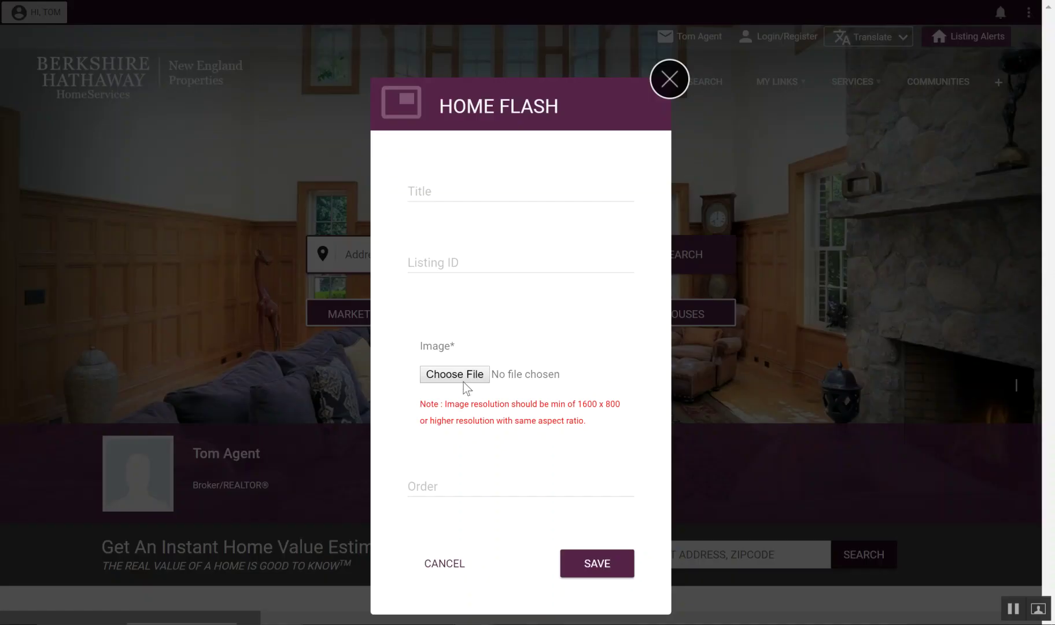
left_click(530, 373)
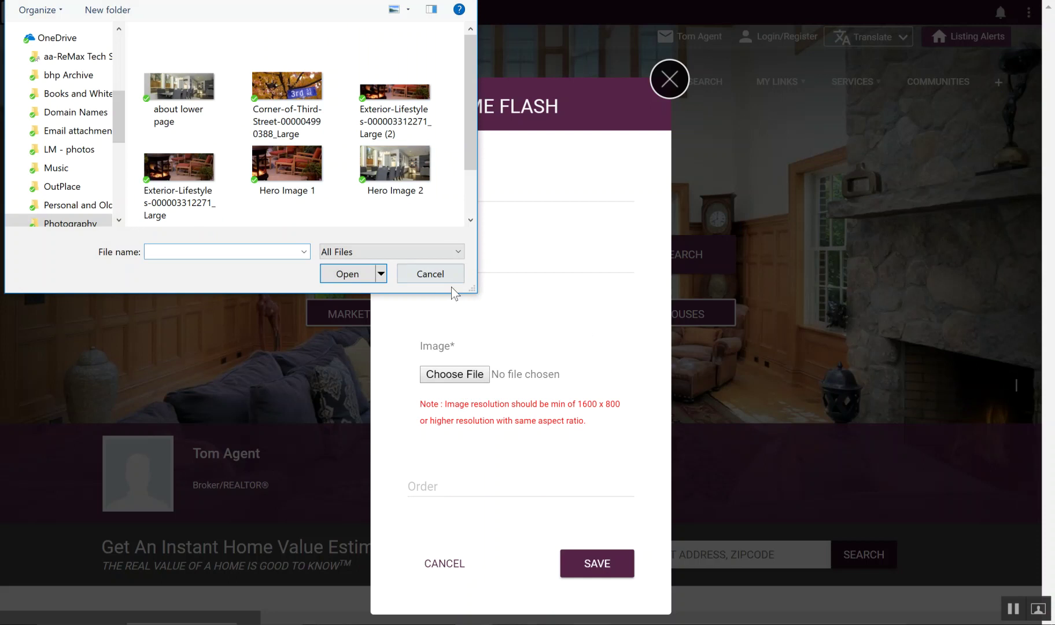
Step: Leave the banner slide blank, cancelling the image and skipping Title, Listing ID and Order
left_click(438, 276)
left_click(530, 195)
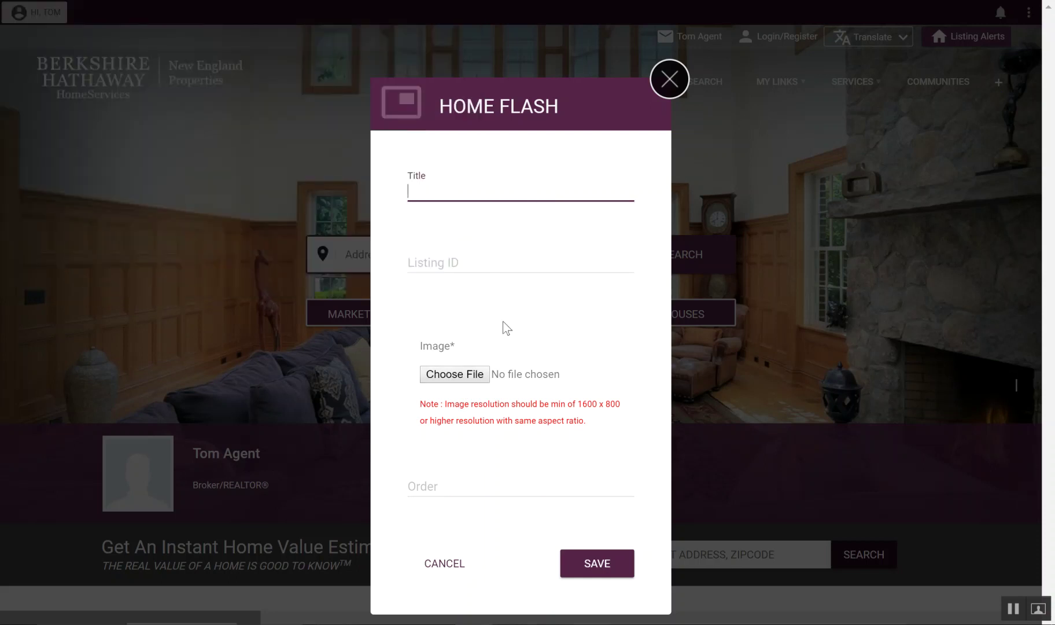
left_click(458, 260)
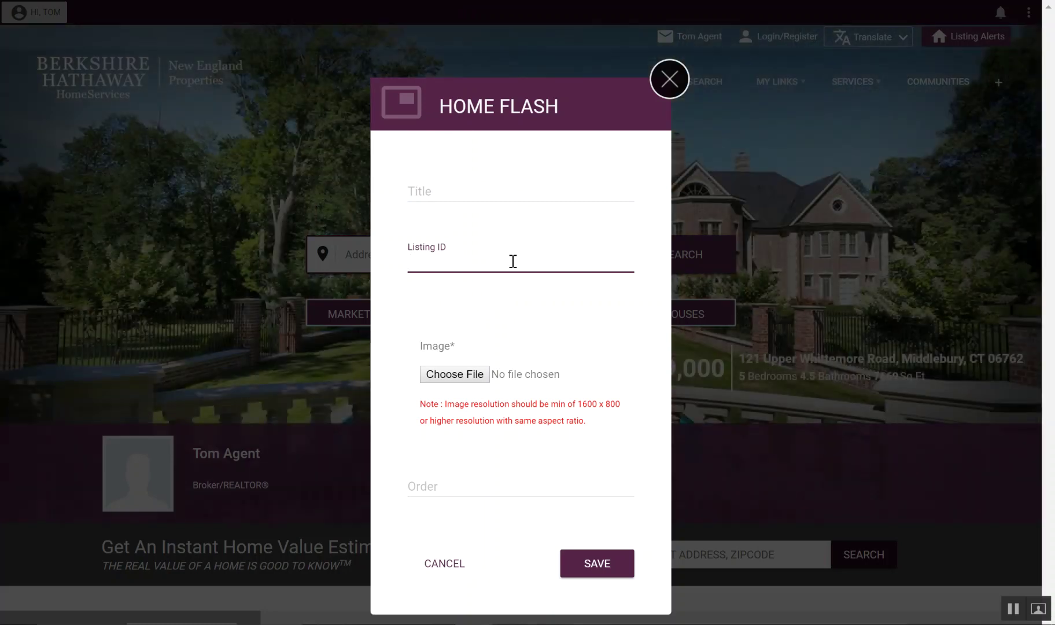
left_click(457, 489)
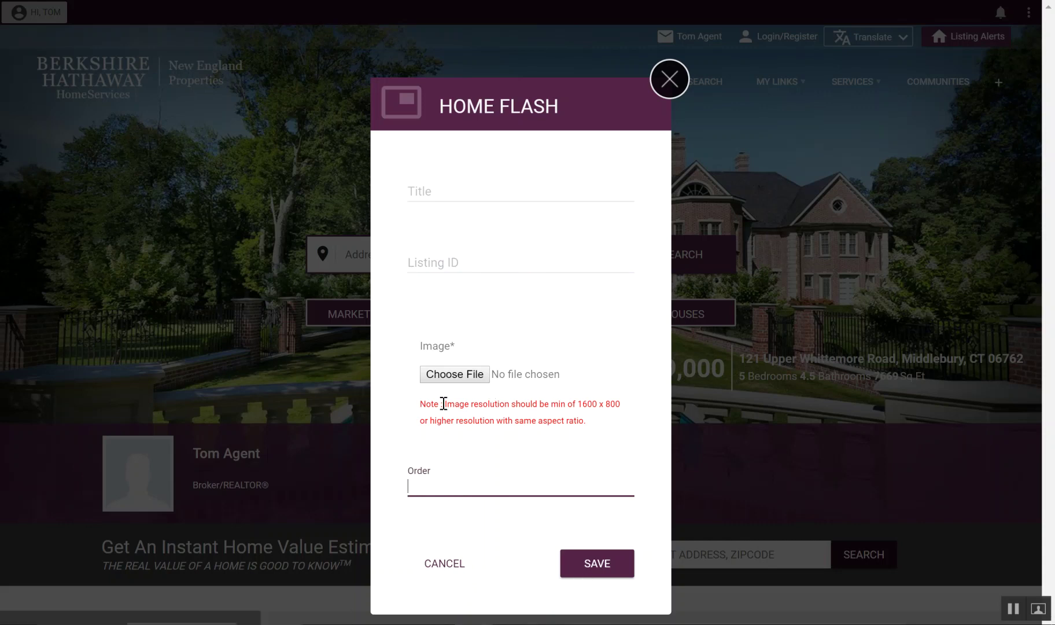
left_click_drag(443, 404, 629, 407)
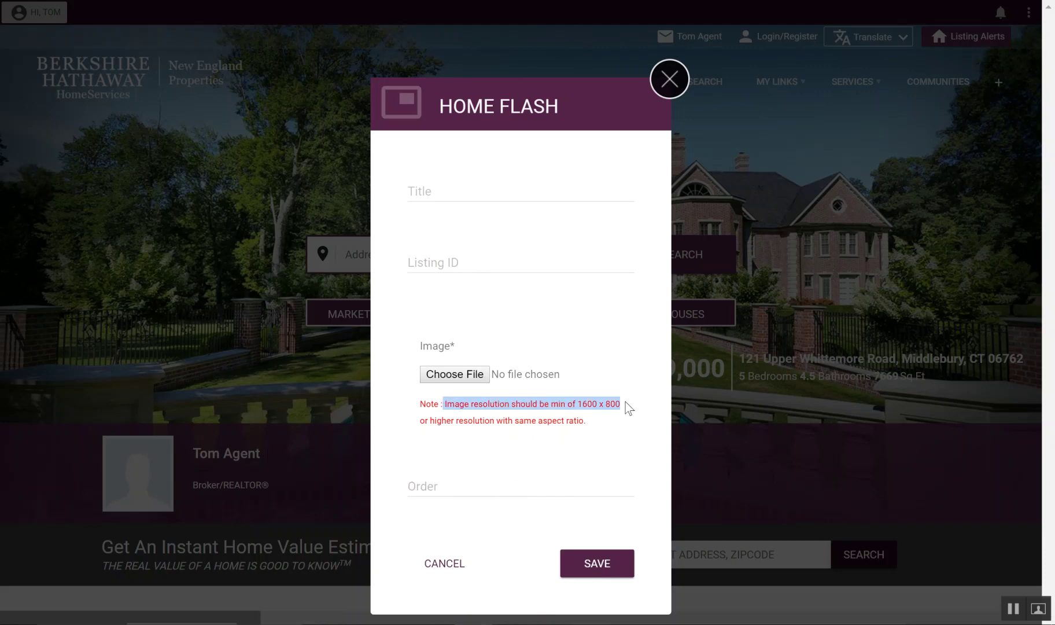
left_click(578, 408)
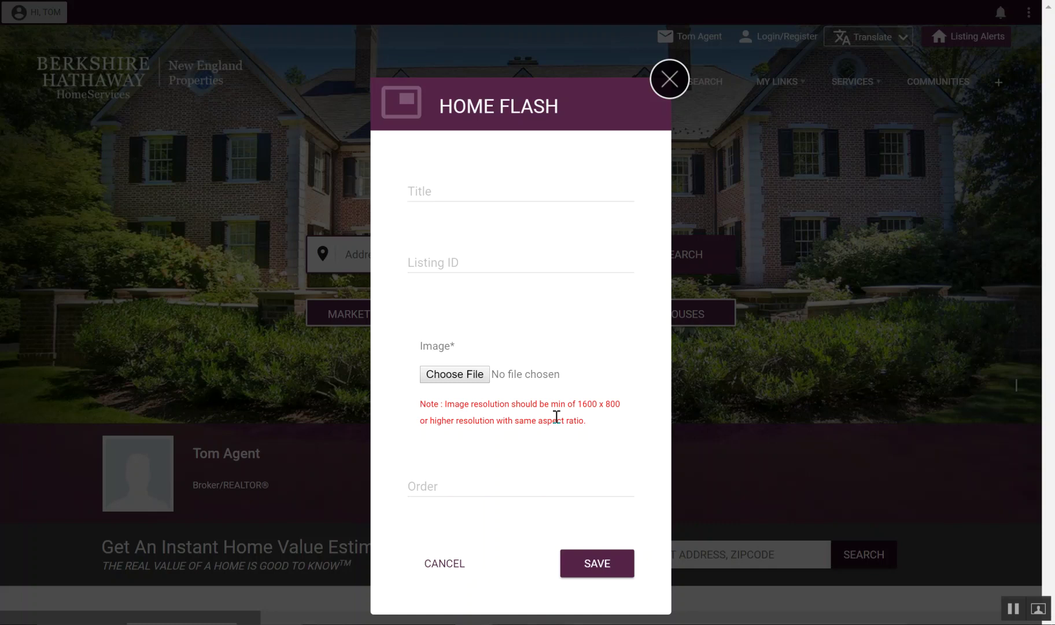
Step: Close the banner form and open the homepage's Page Attributes dialog from the three-dot menu
left_click(669, 80)
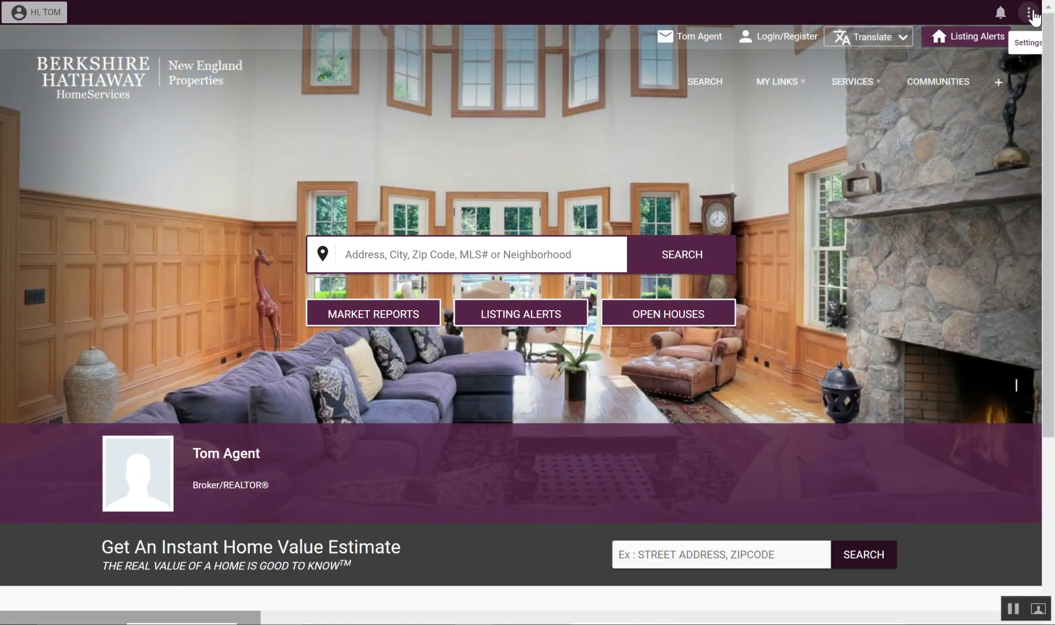
left_click(1029, 12)
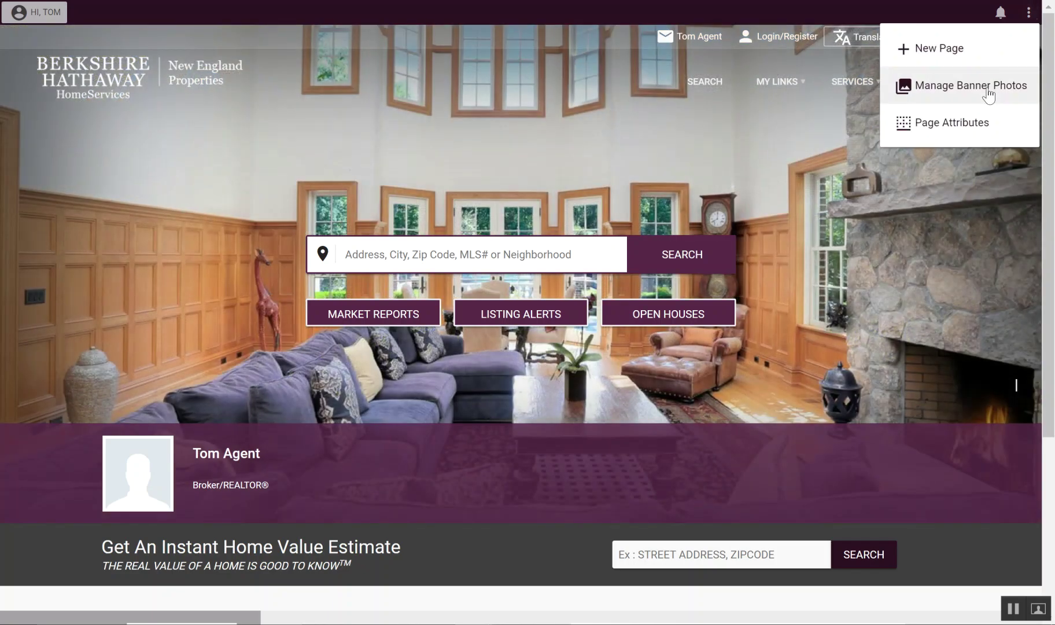
left_click(869, 226)
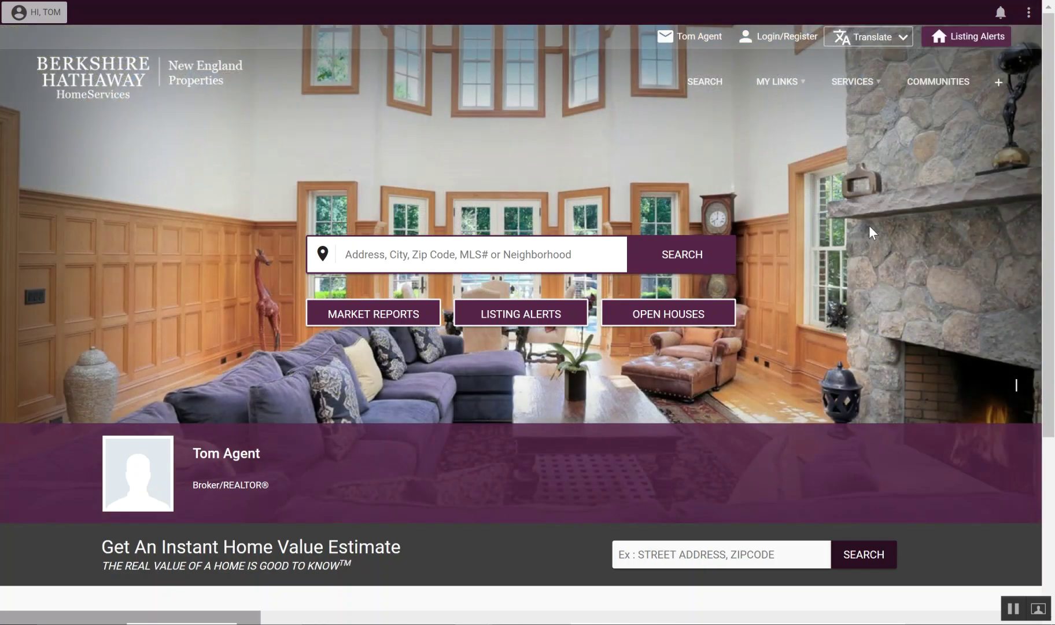
left_click(1030, 13)
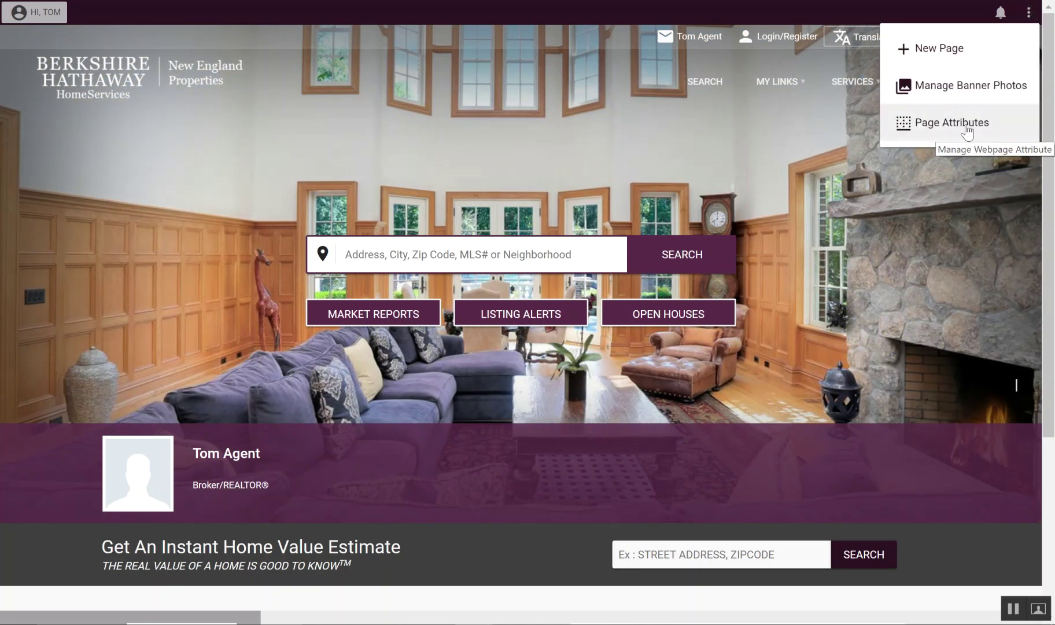
left_click(966, 129)
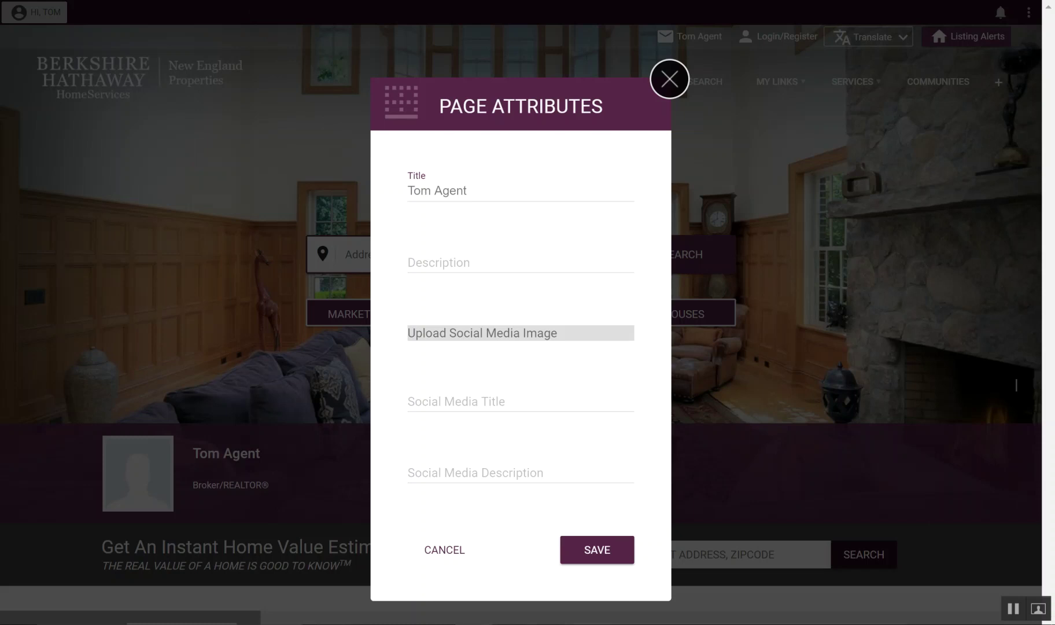
Step: Append ', New England Real Estate Agent' to the agent's name in the page Title
left_click(474, 193)
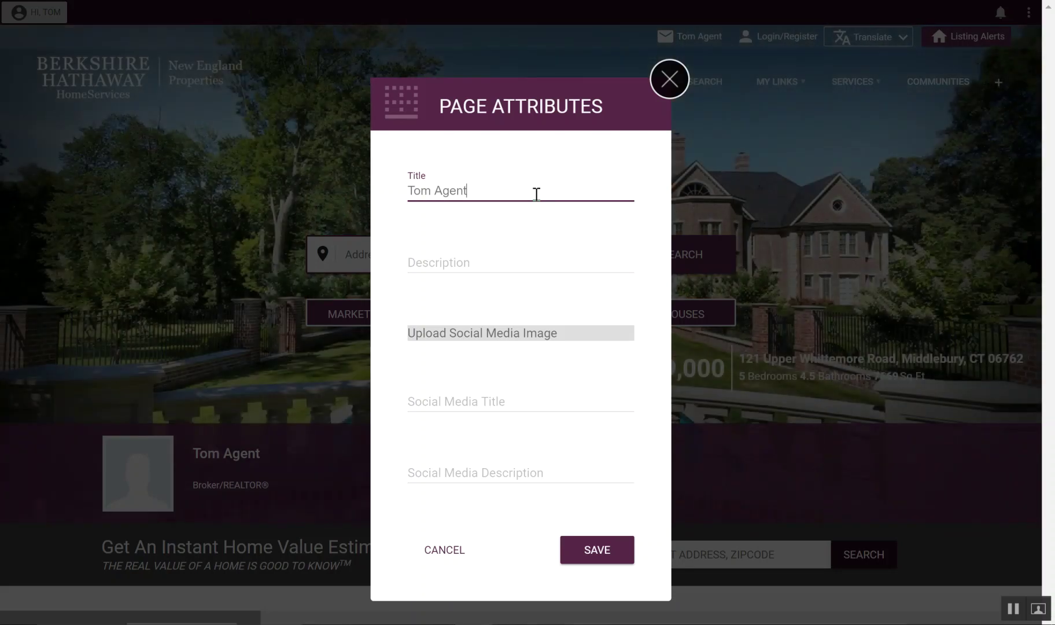
type(", ")
type("New England ")
type("Realtor")
key("BackSpace")
key("BackSpace")
key("BackSpace")
type("Estate Age")
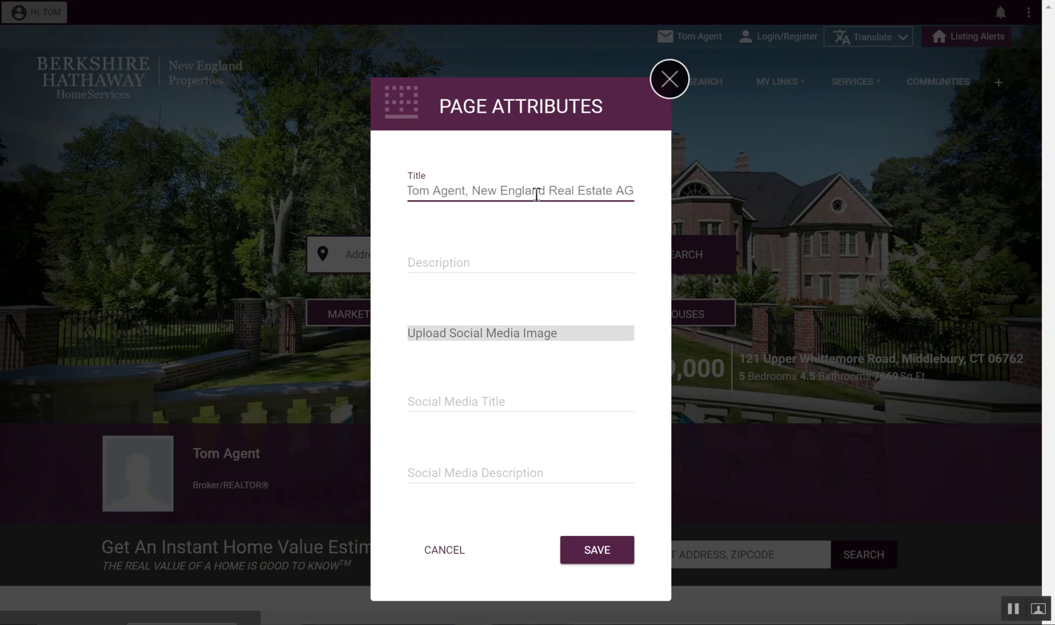
type("nt")
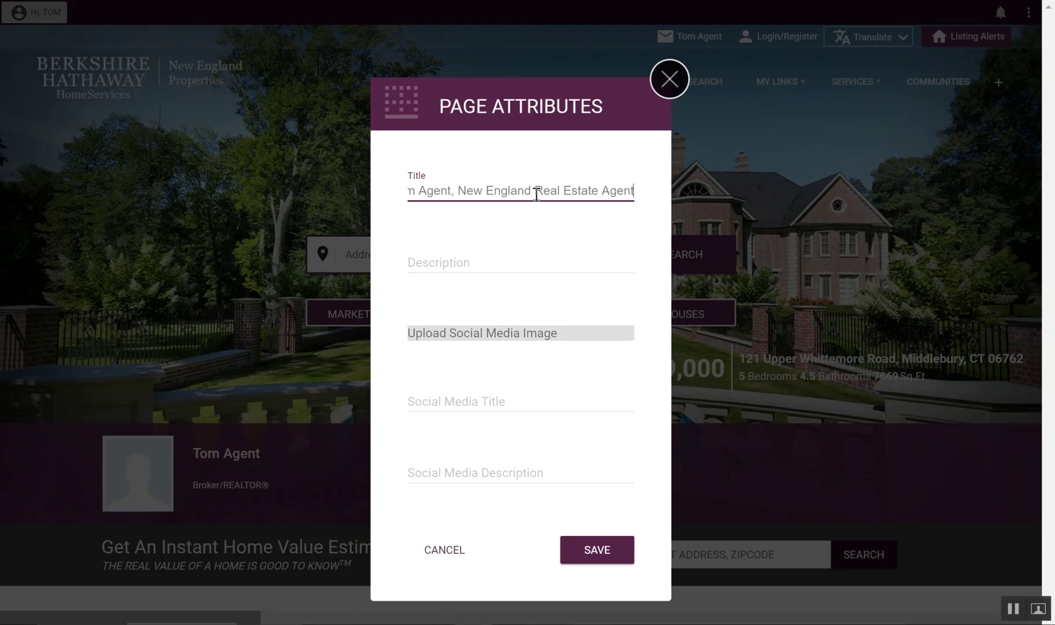
left_click(491, 260)
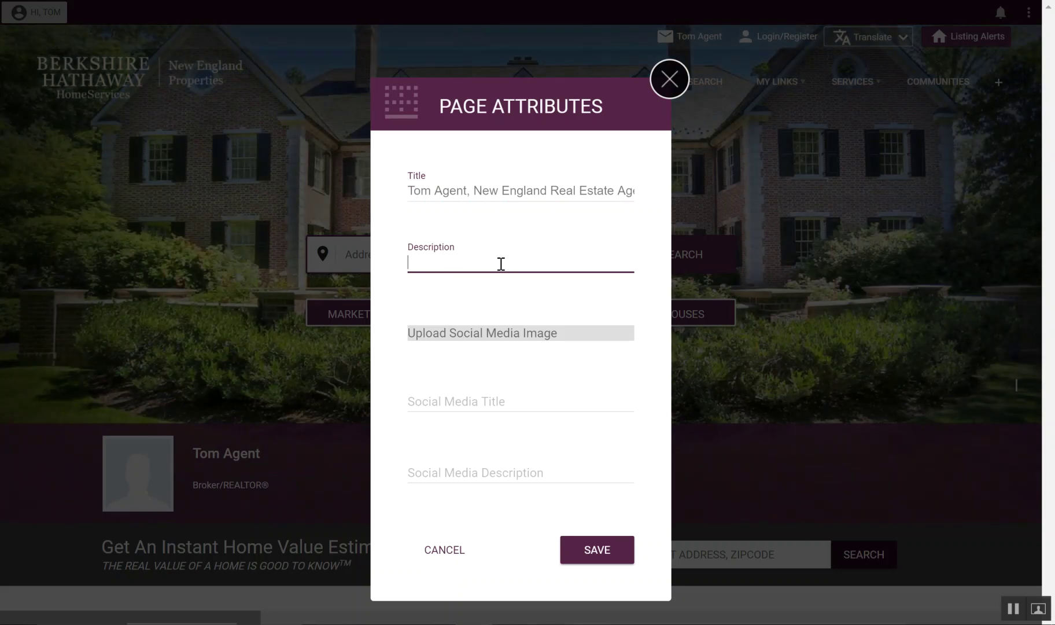
Step: Draft then clear a description, save the page attributes and dismiss the Modification Completed popup
type("160")
double_click(501, 264)
type("I love rea")
type("l estate adn h")
type("ave been working ")
type("in thei")
key("BackSpace")
key("BackSpace")
type("s field for ")
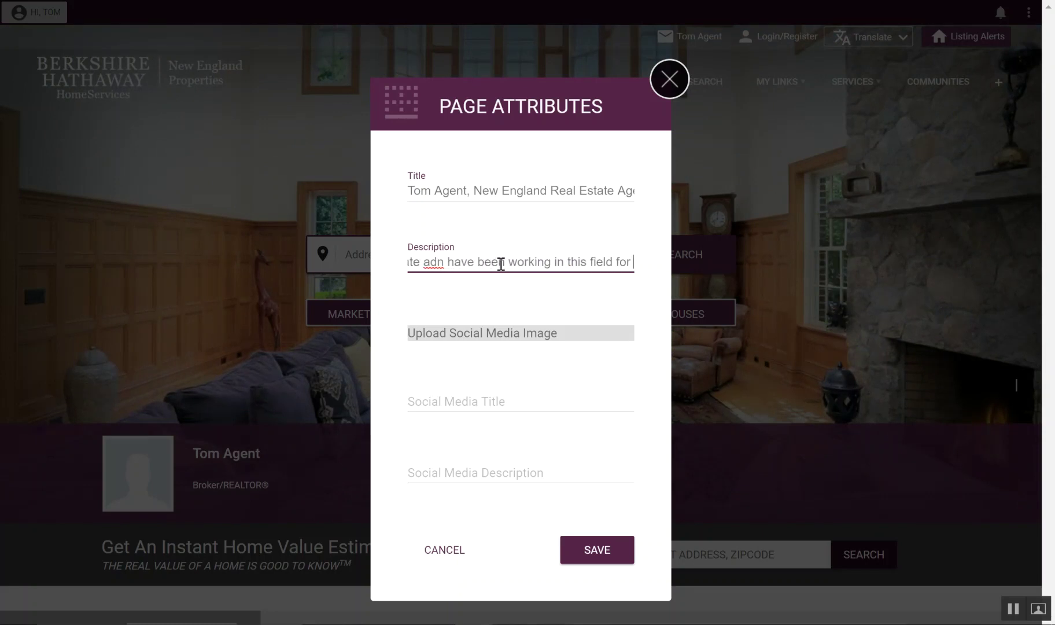
type("over a ")
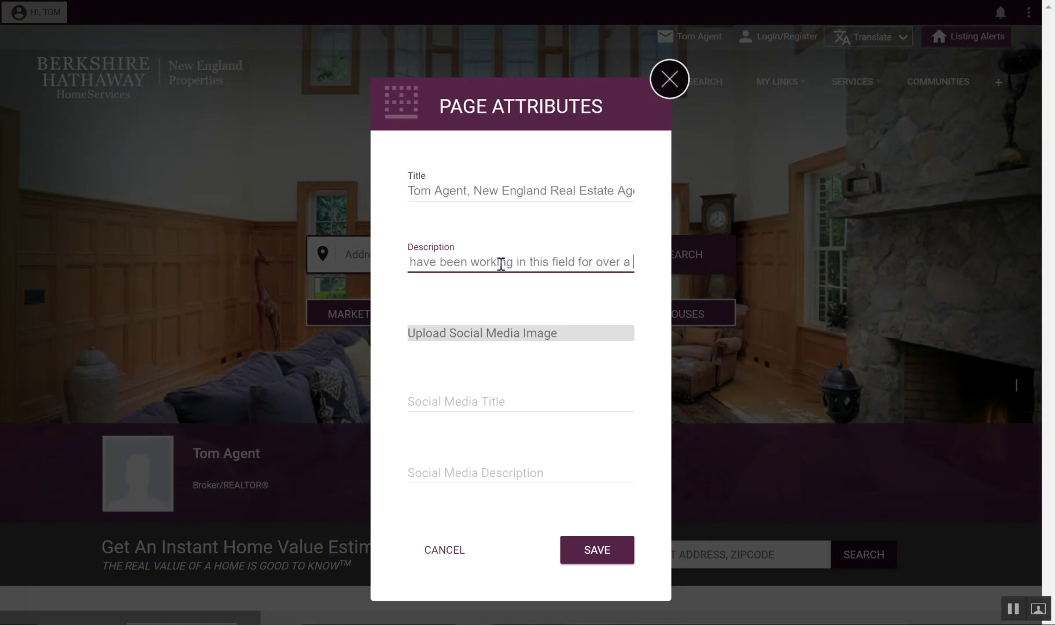
type("decade.")
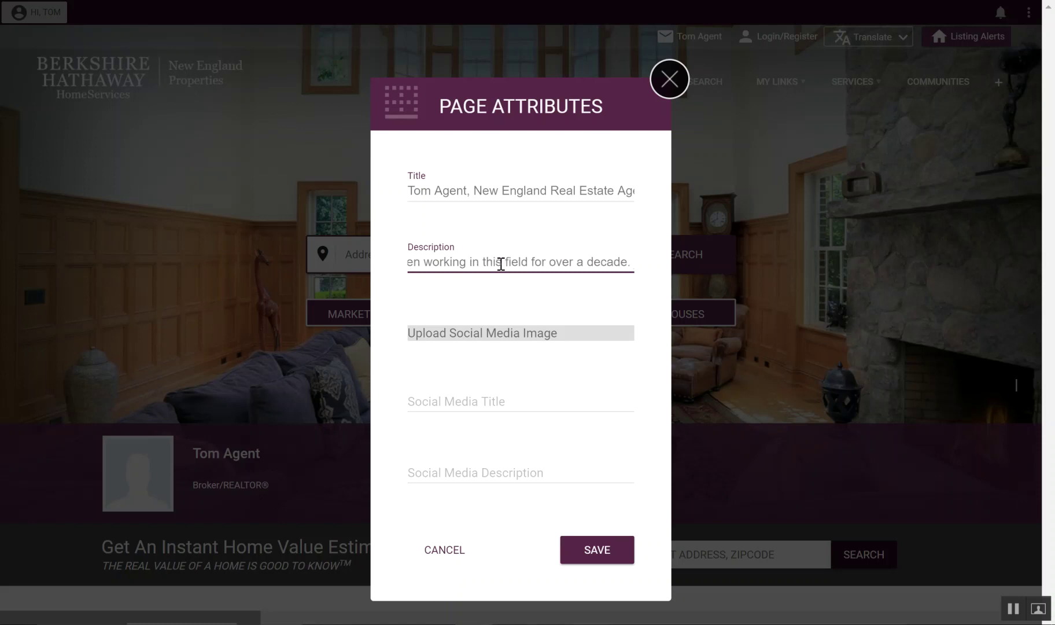
key("ctrl+shift+Left")
key("ctrl+shift+Left")
key("ctrl+shift+Left")
key("ctrl+shift+Left")
key("ctrl+shift+Left")
key("ctrl+shift+Left")
key("ctrl+shift+Left")
key("ctrl+shift+Left")
key("ctrl+shift+Left")
key("ctrl+shift+Left")
key("ctrl+shift+Left")
key("ctrl+shift+Left")
key("ctrl+shift+Left")
key("ctrl+shift+Left")
key("ctrl+shift+Left")
key("ctrl+shift+Left")
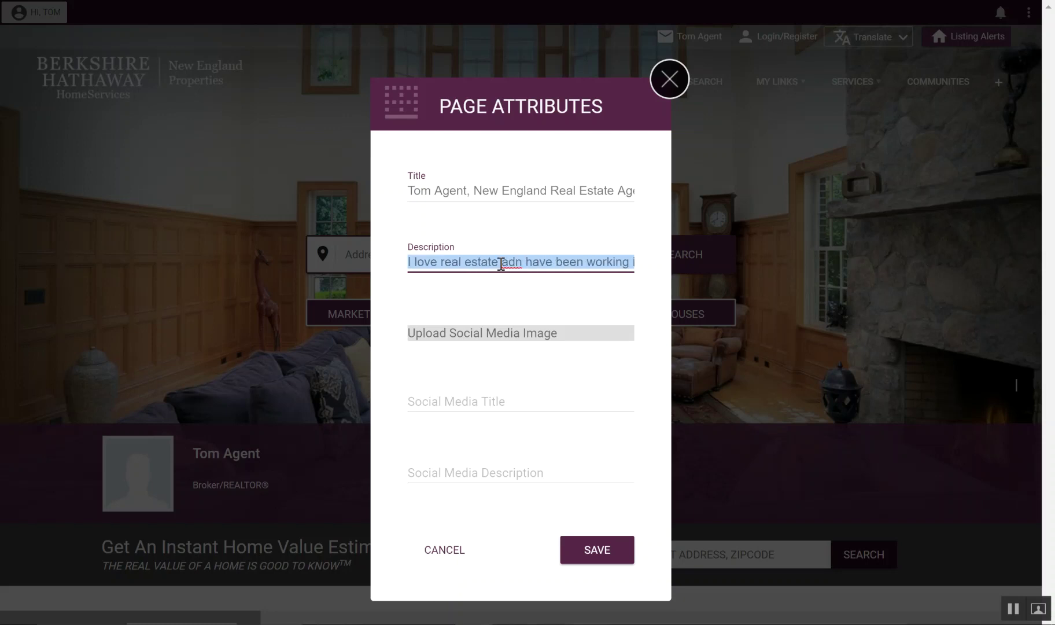
key("BackSpace")
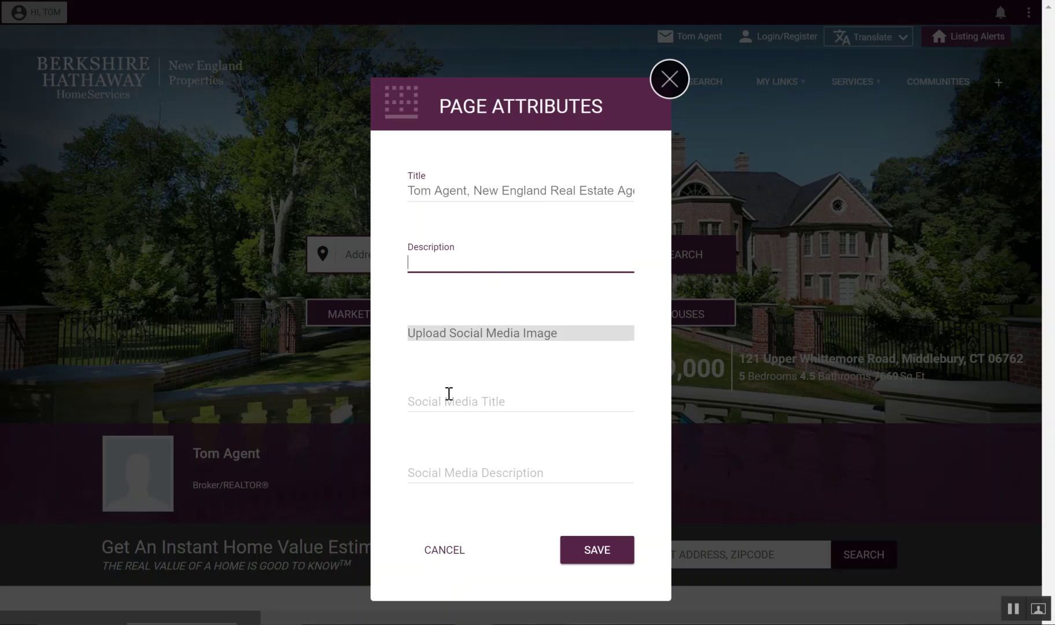
left_click(598, 552)
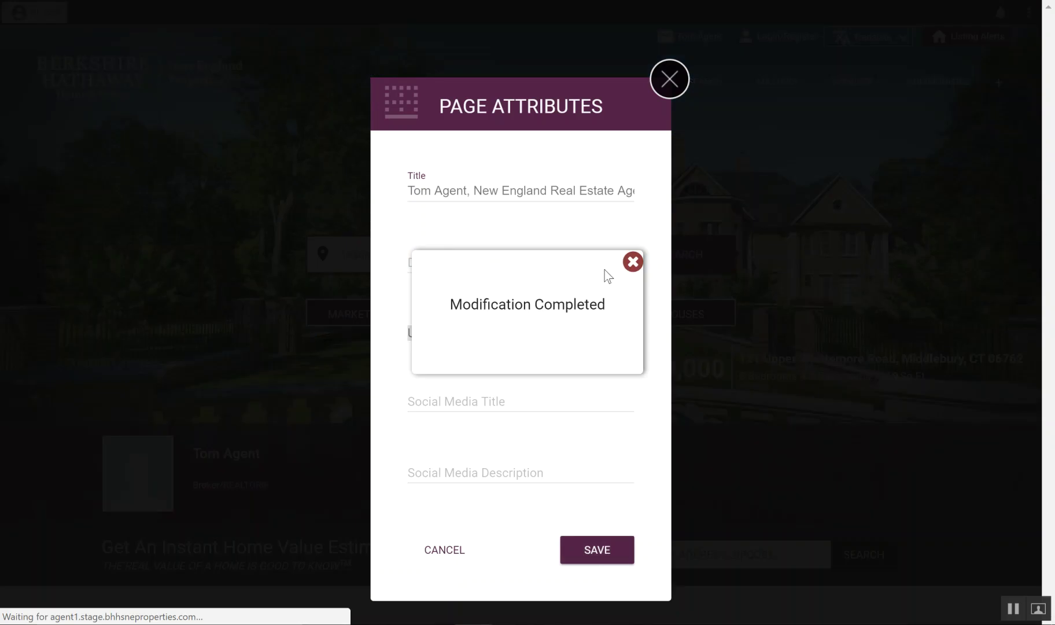
left_click(632, 263)
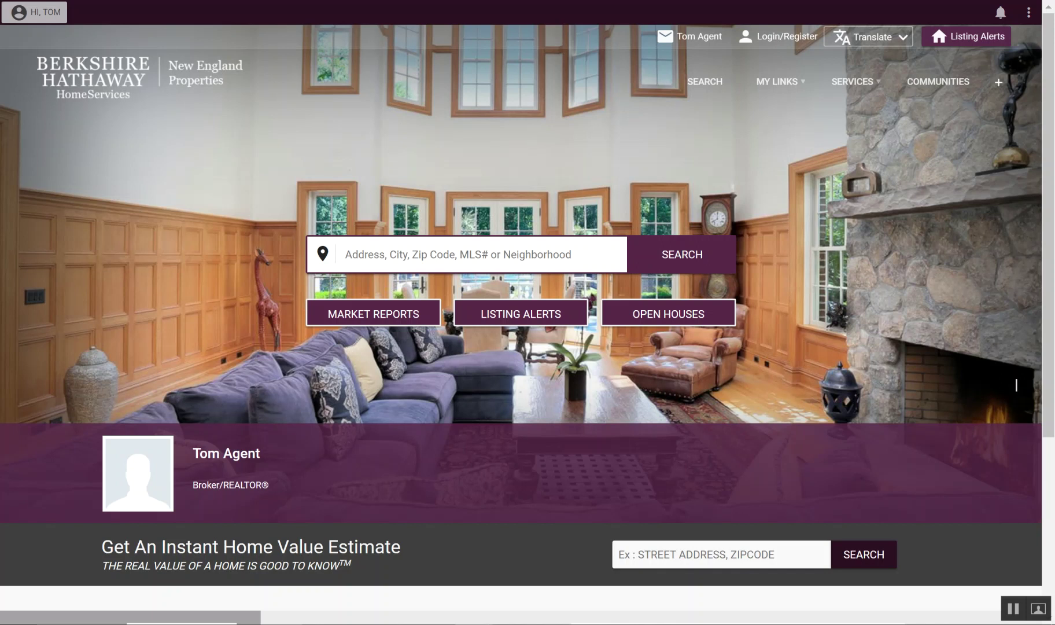
Step: Choose New Page from the site's three-dot menu to open the New Page dialog
left_click(1028, 12)
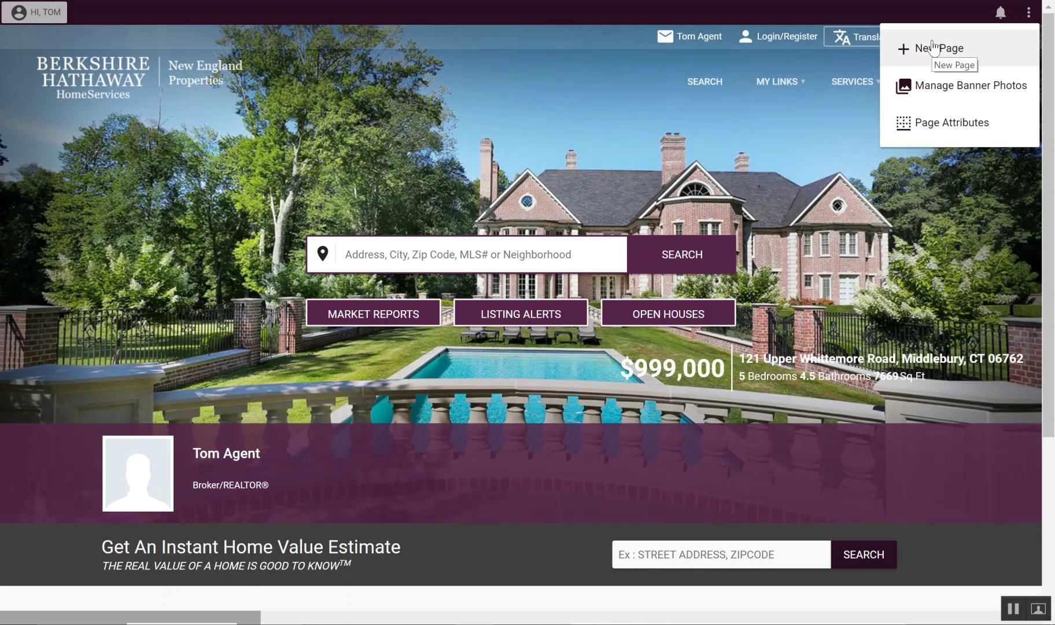
left_click(767, 189)
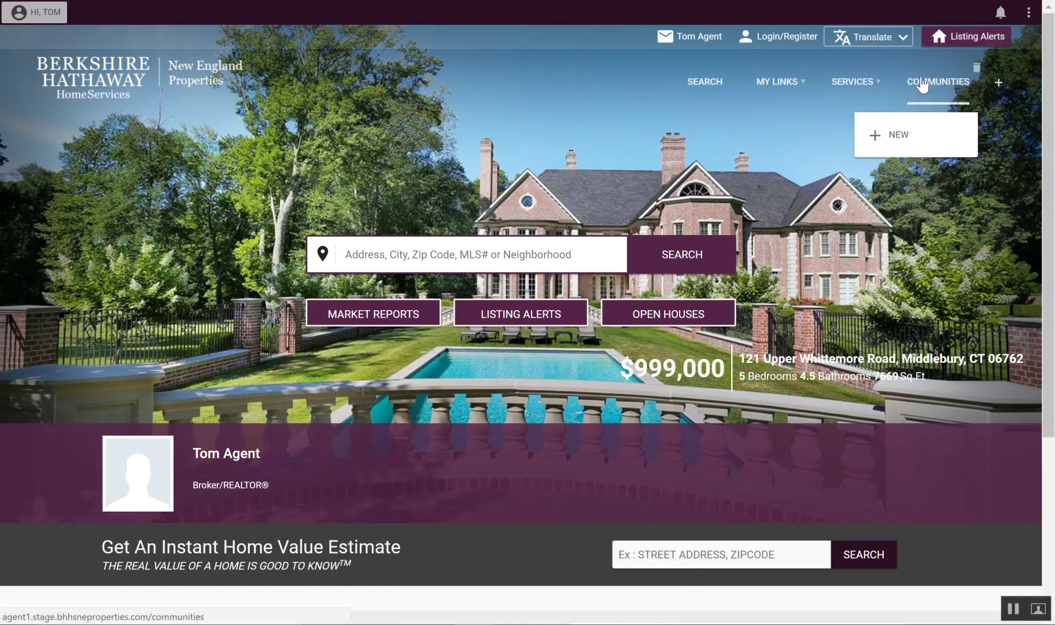
mouse_move(696, 86)
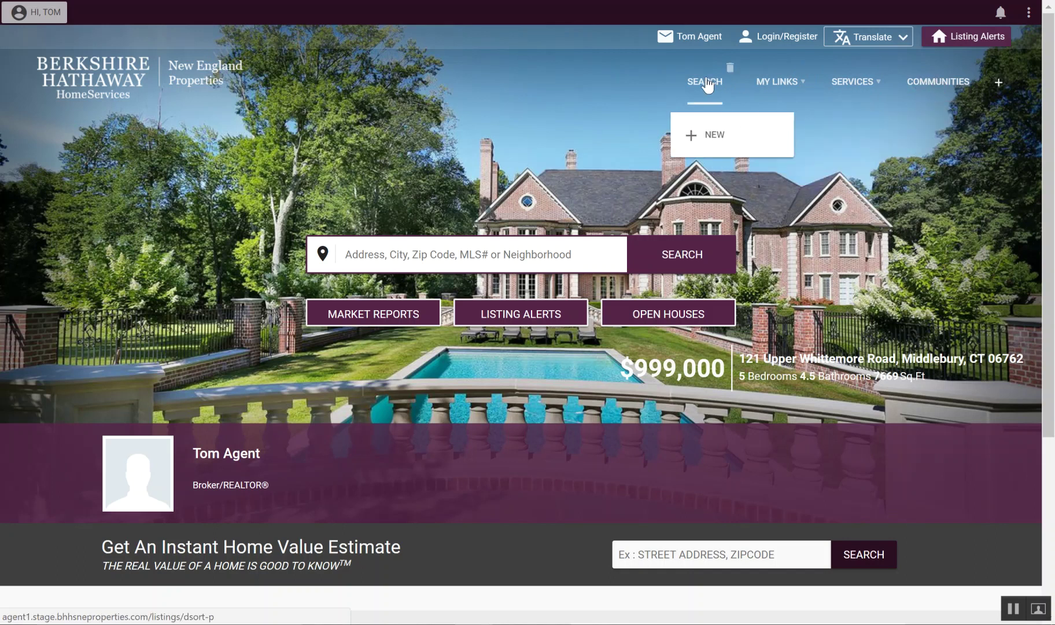
left_click(1029, 12)
left_click(937, 50)
Step: Name the new page 'Tom-agent-background', reviewing the note on allowed characters
left_click(325, 161)
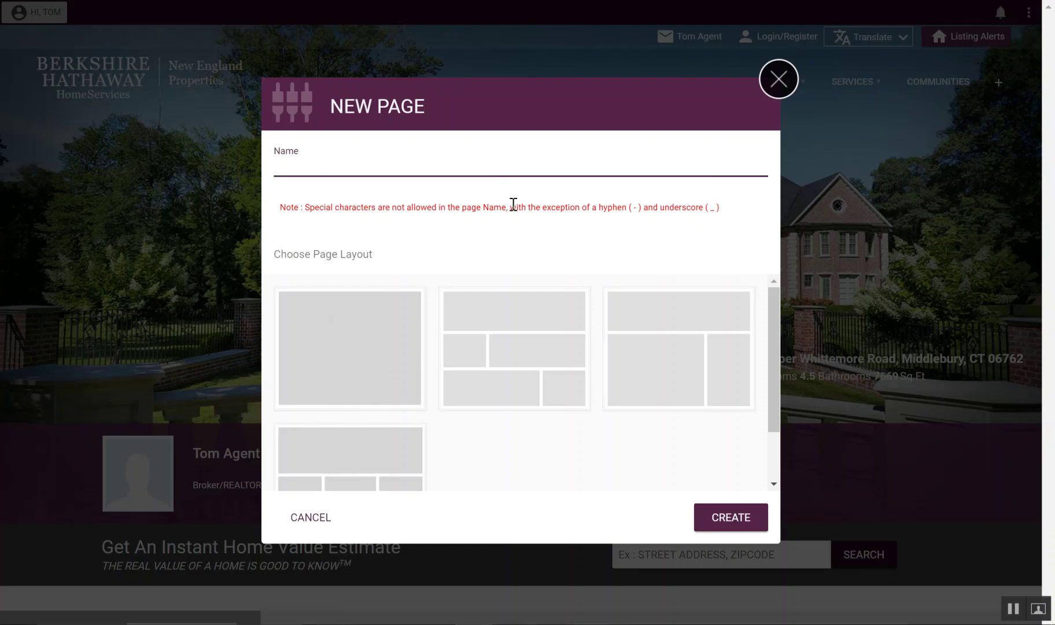
type("Tom-agent")
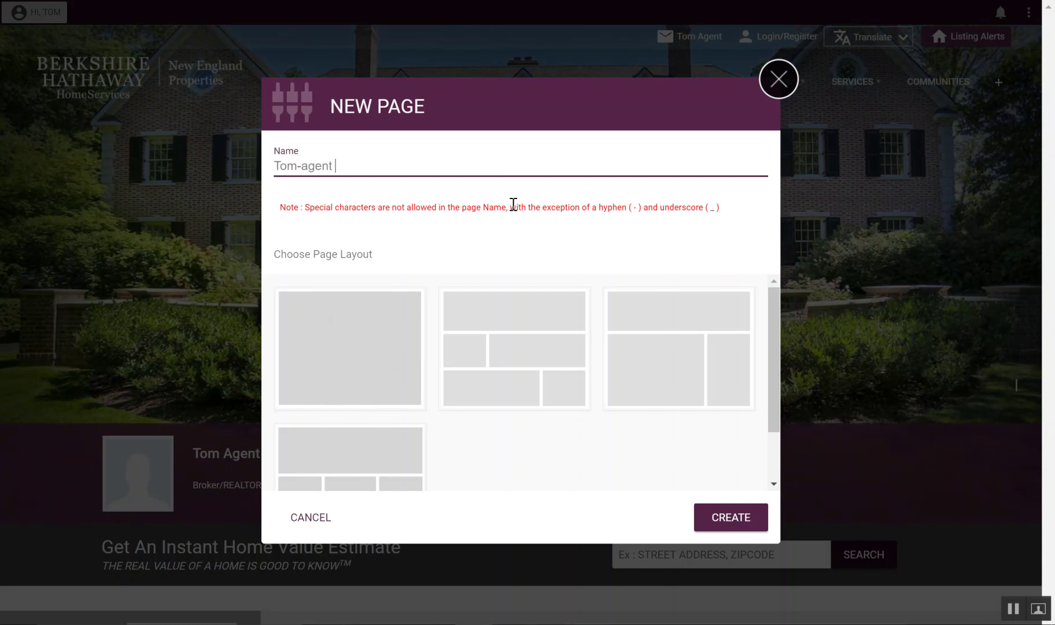
key("BackSpace")
type("-background")
key("Tab")
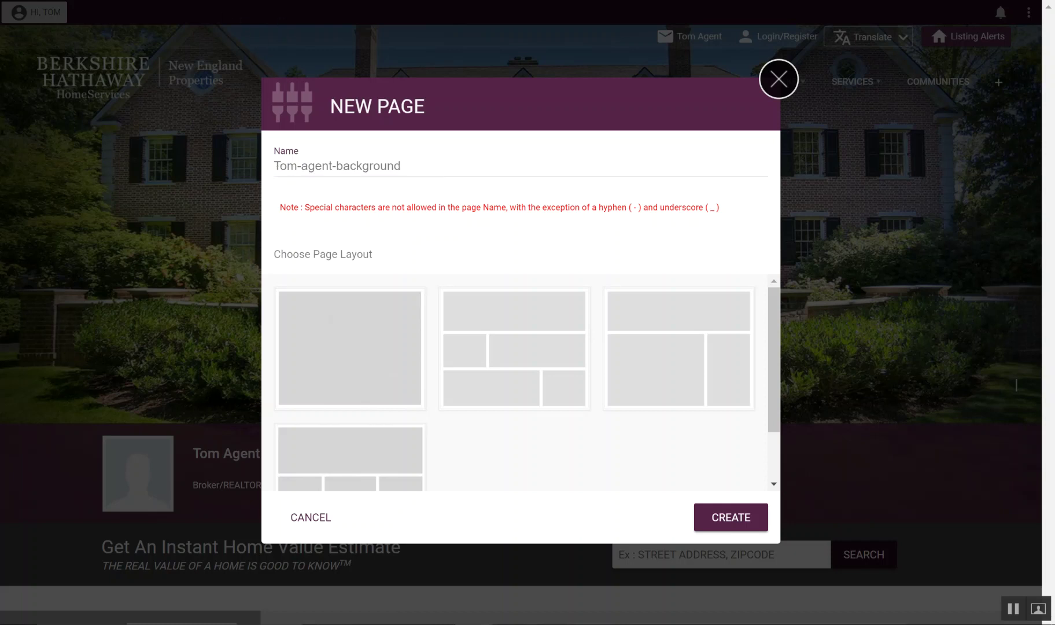
left_click(419, 163)
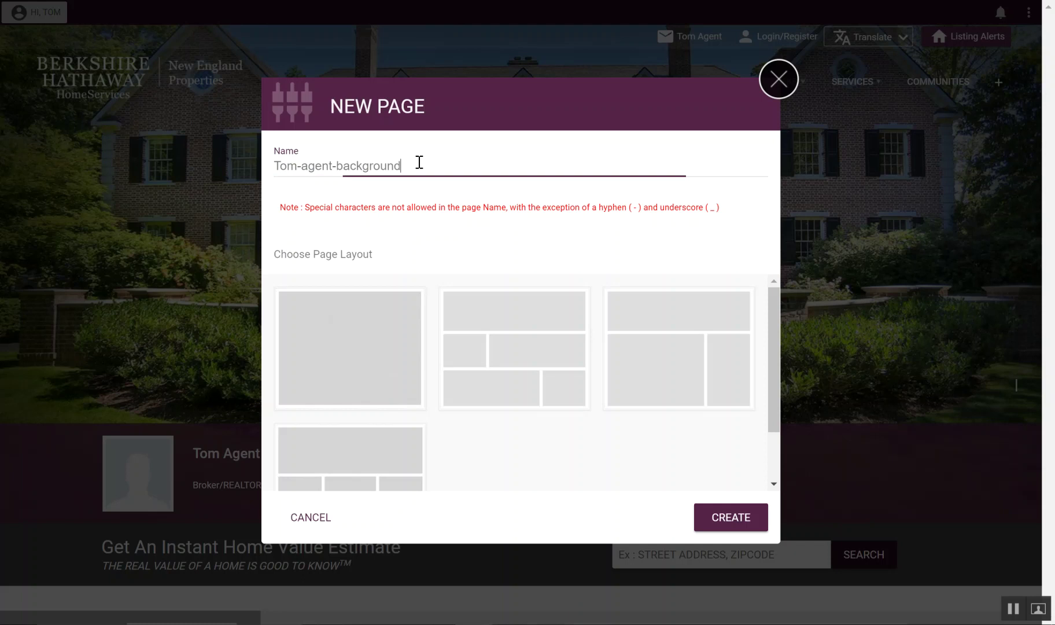
left_click_drag(399, 167, 266, 168)
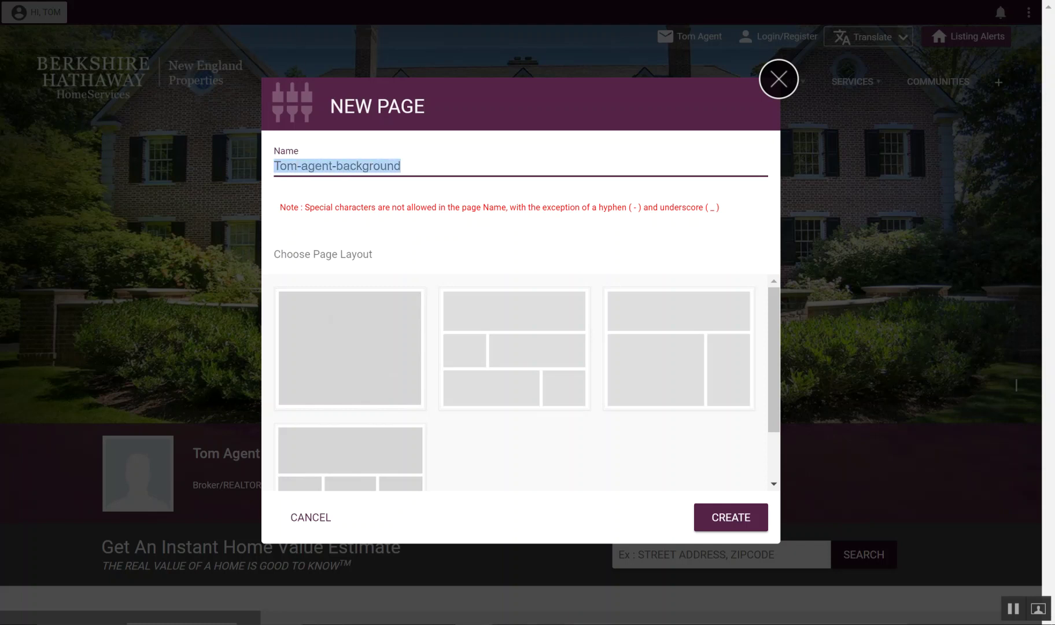
left_click(414, 165)
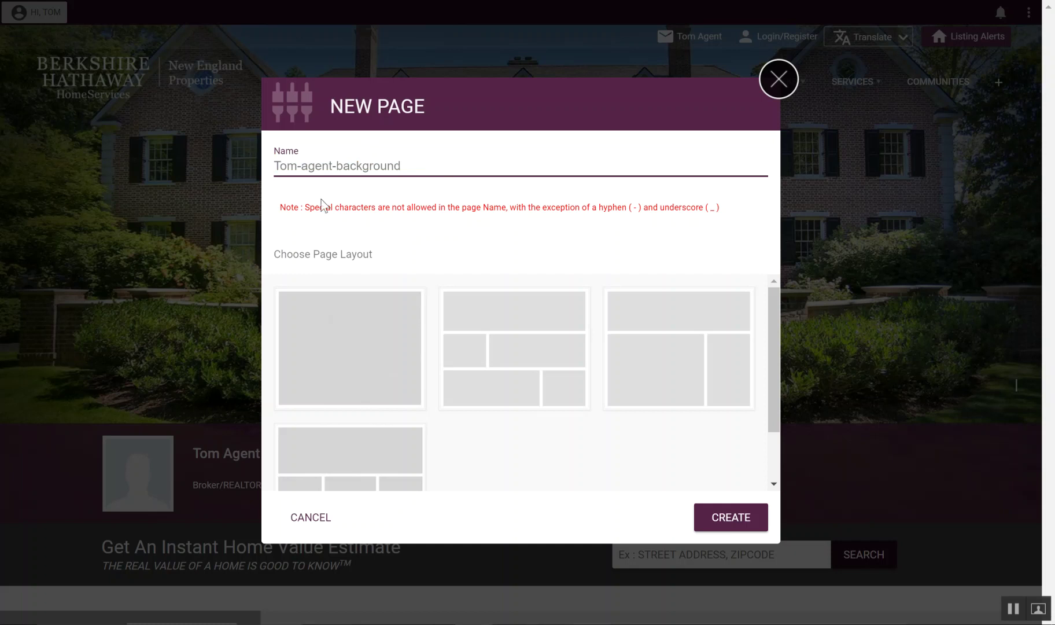
left_click_drag(305, 206, 672, 203)
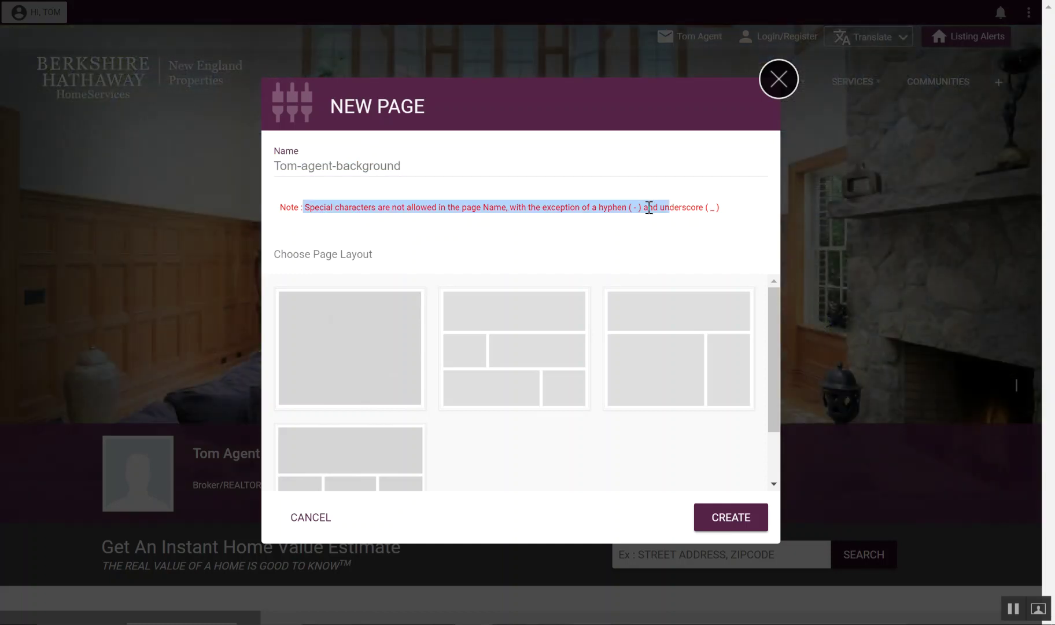
left_click(407, 178)
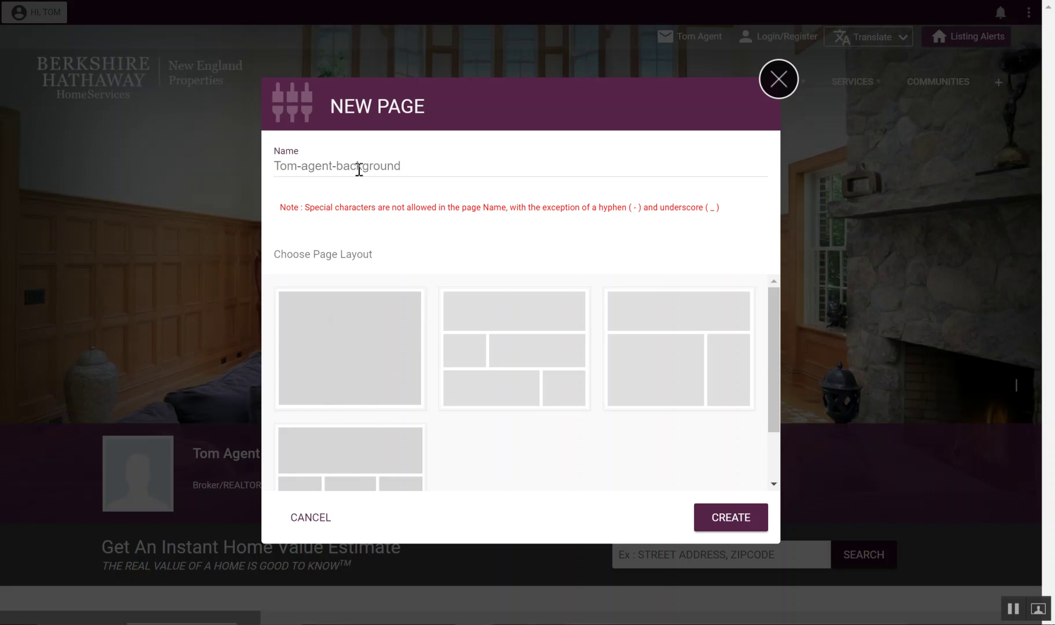
Step: Pick the single full-width layout and create the page
left_click(300, 166)
double_click(712, 208)
left_click(417, 169)
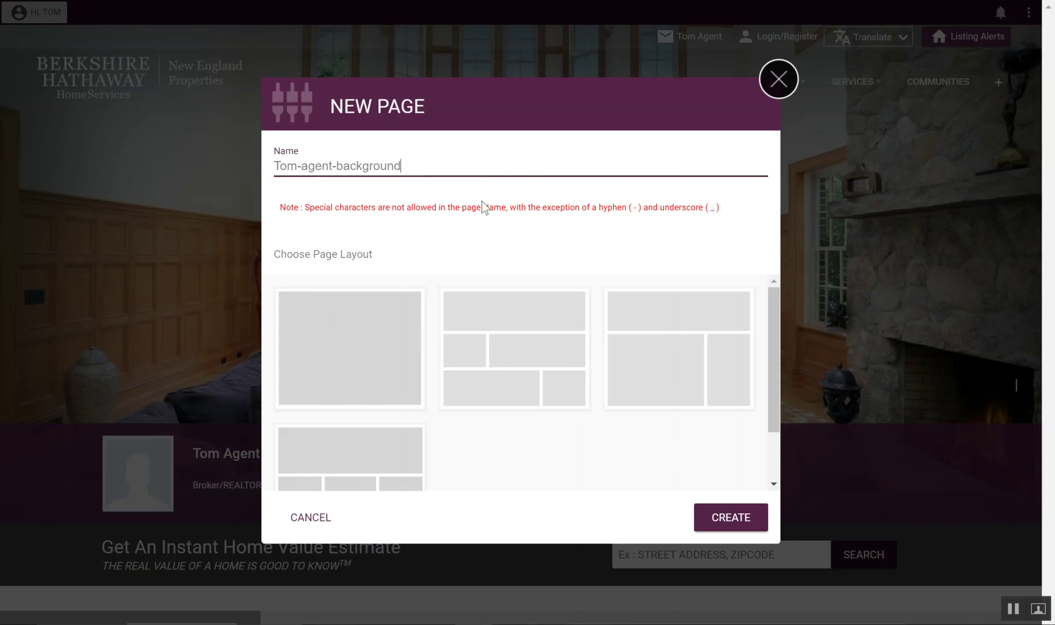
mouse_move(774, 336)
left_mouse_down()
mouse_move(786, 395)
mouse_move(774, 324)
left_mouse_up()
left_click(357, 333)
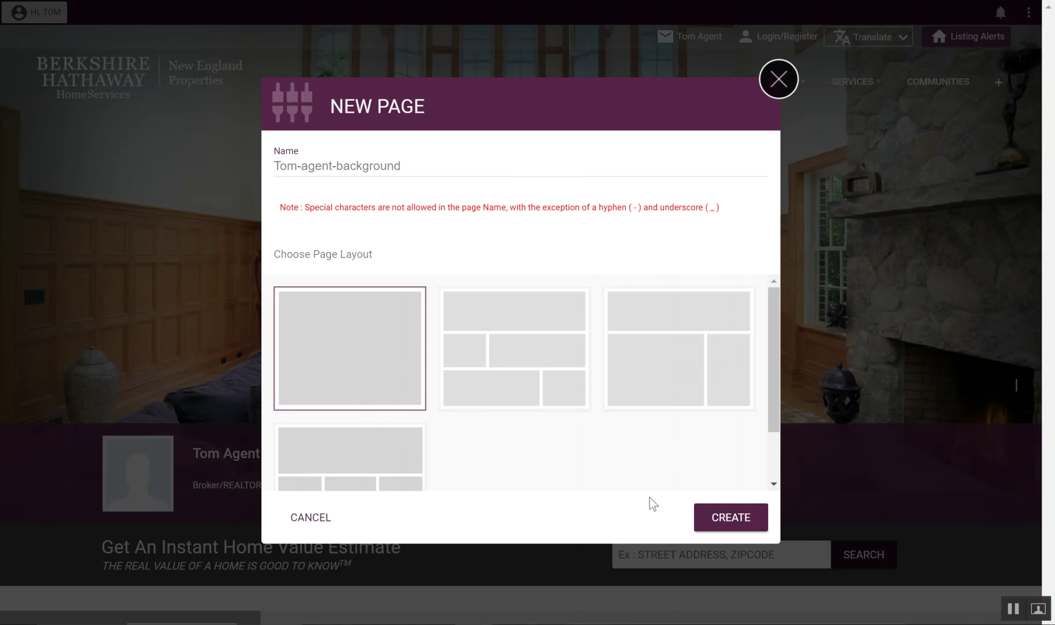
left_click(714, 516)
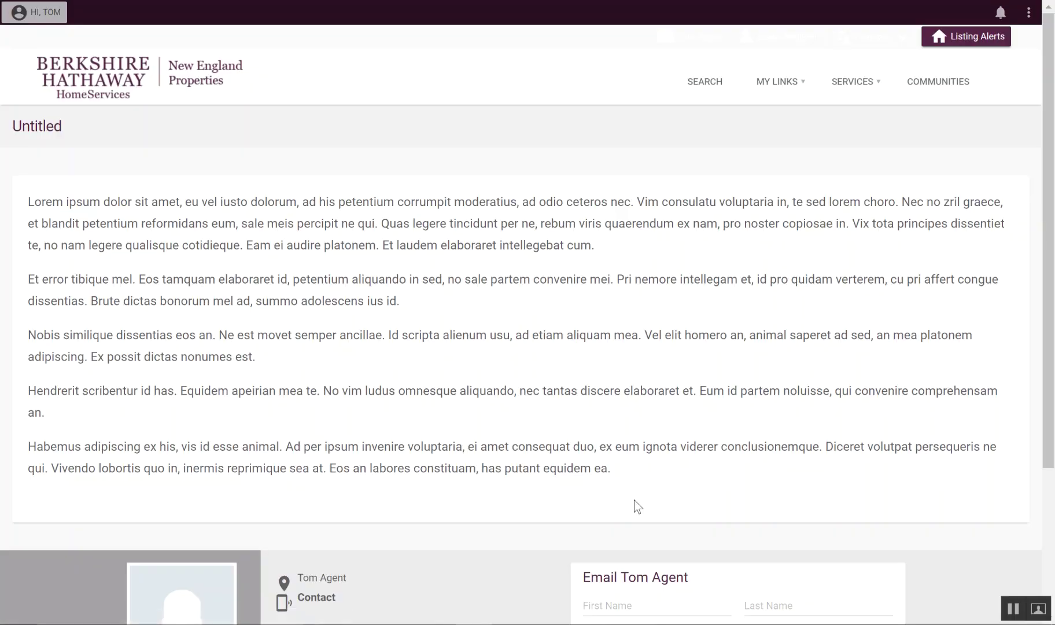
Step: Show the Untitled page's options: New Page, Add A Banner, Edit, Delete, Page Attributes, Publish
left_click_drag(627, 474, 226, 219)
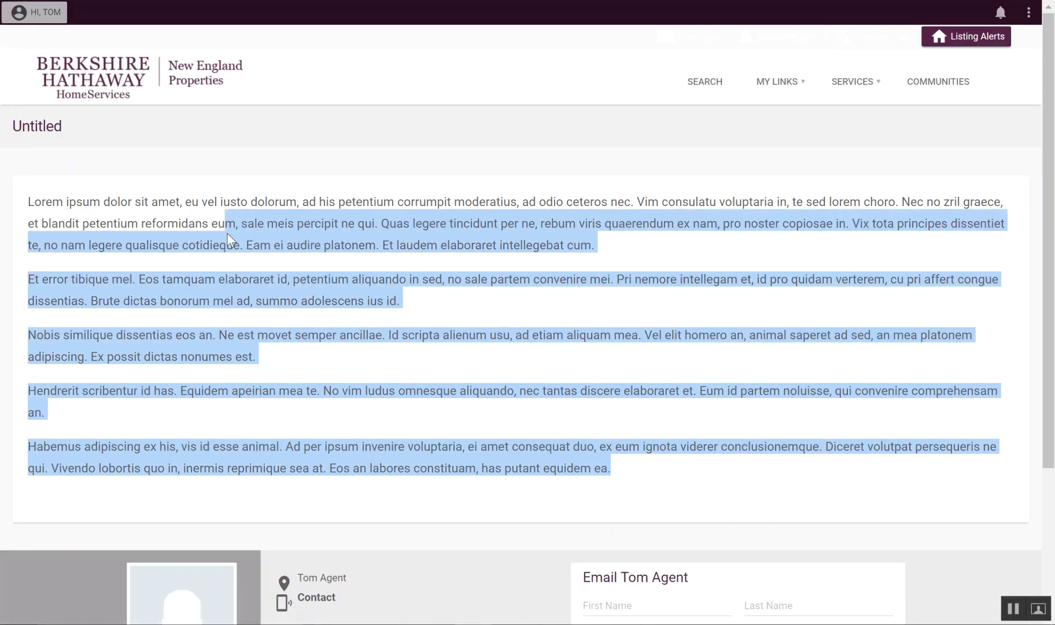
left_click(227, 233)
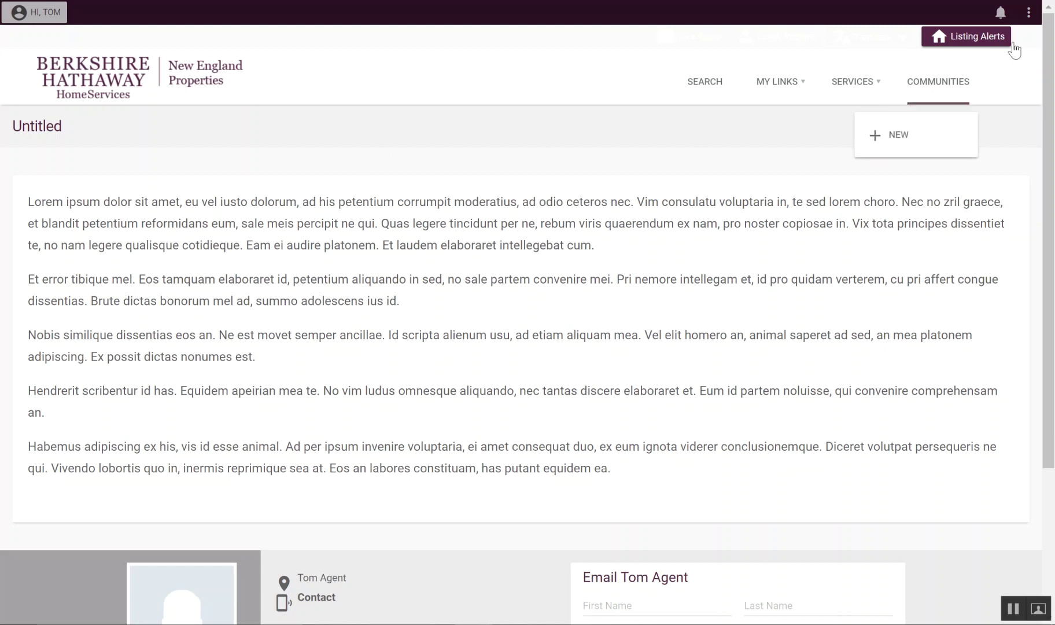
left_click(1029, 12)
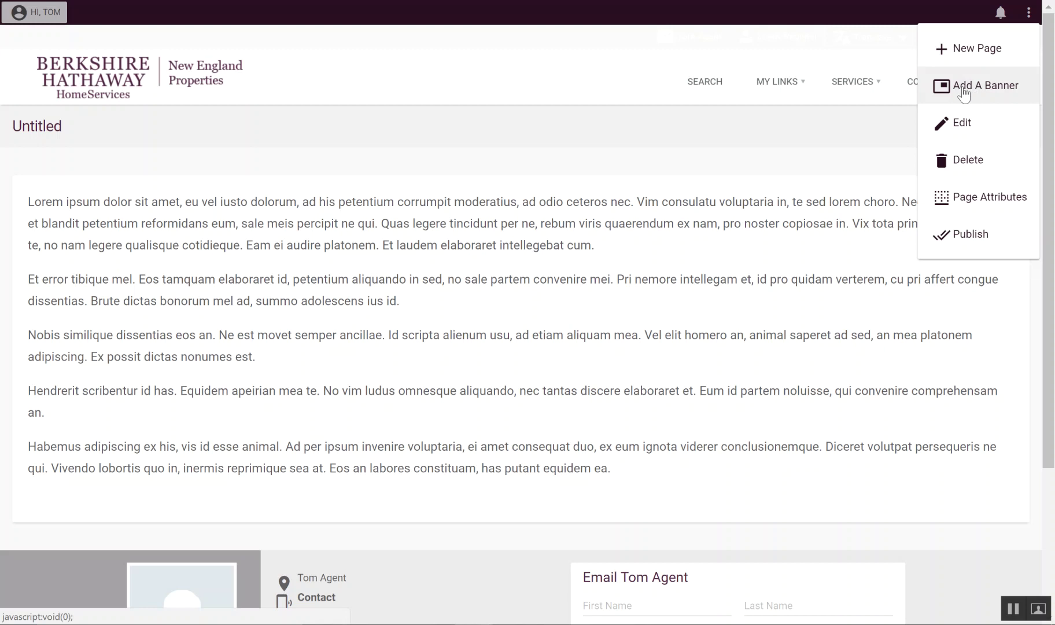
Step: Set the patio photo Exterior-Lifestyles Large (2).jpg as the page banner and save it
left_click(972, 90)
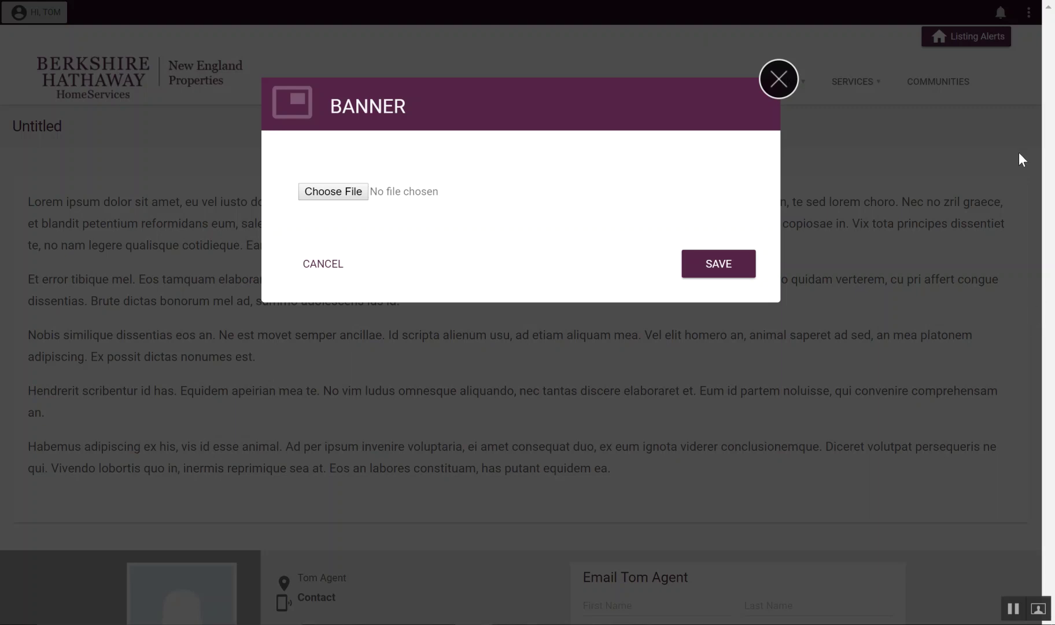
left_click(338, 197)
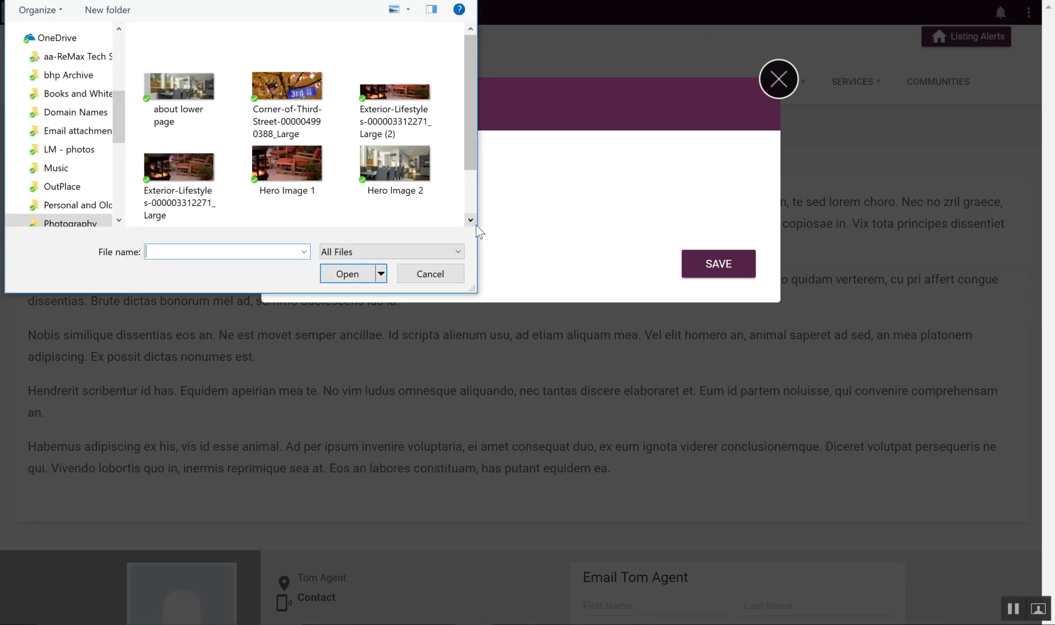
left_click(414, 103)
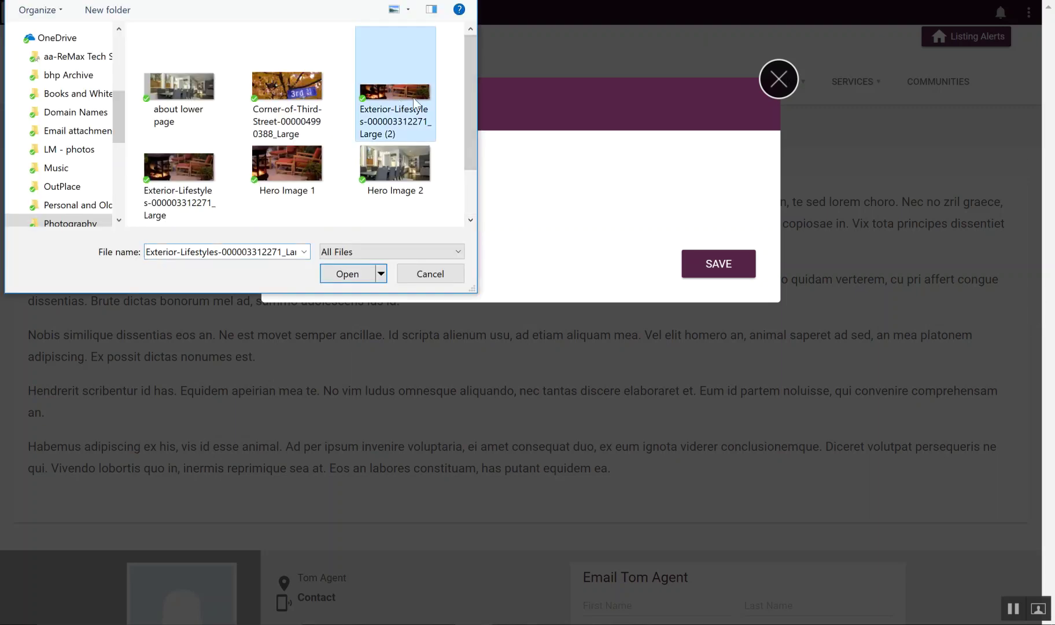
left_click(348, 274)
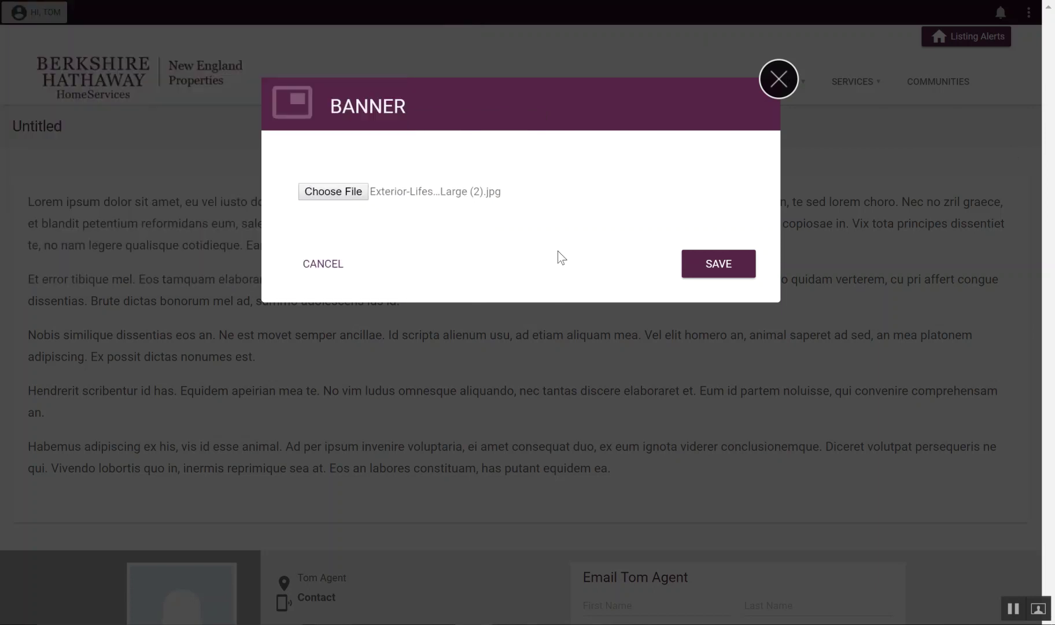
left_click(728, 265)
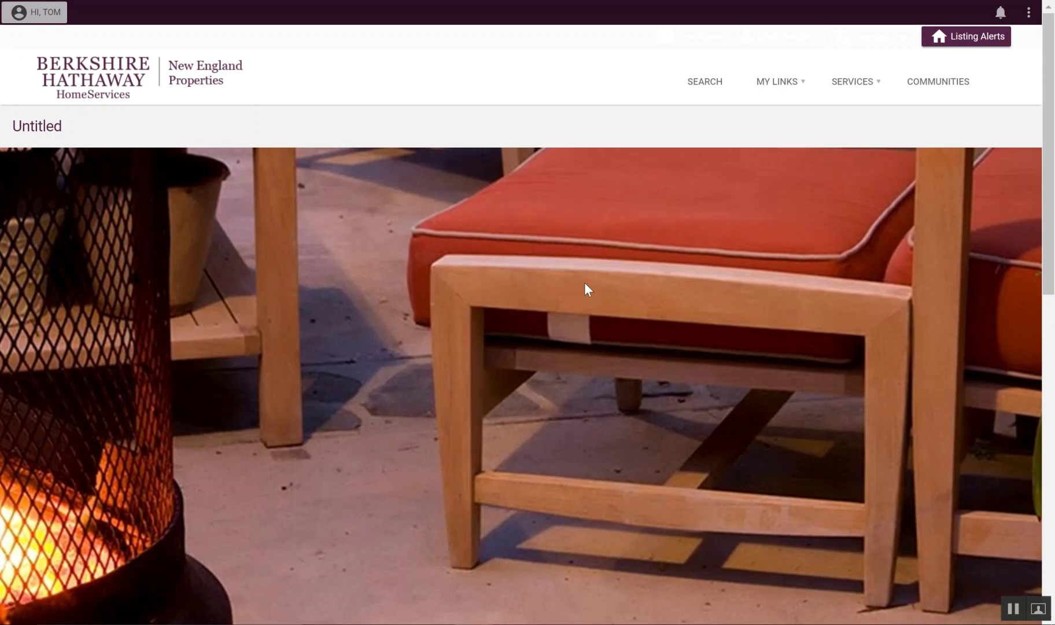
Step: Review the new patio banner, then bring up the Page Attributes form for the Untitled page
scroll(631, 309, "down", 6)
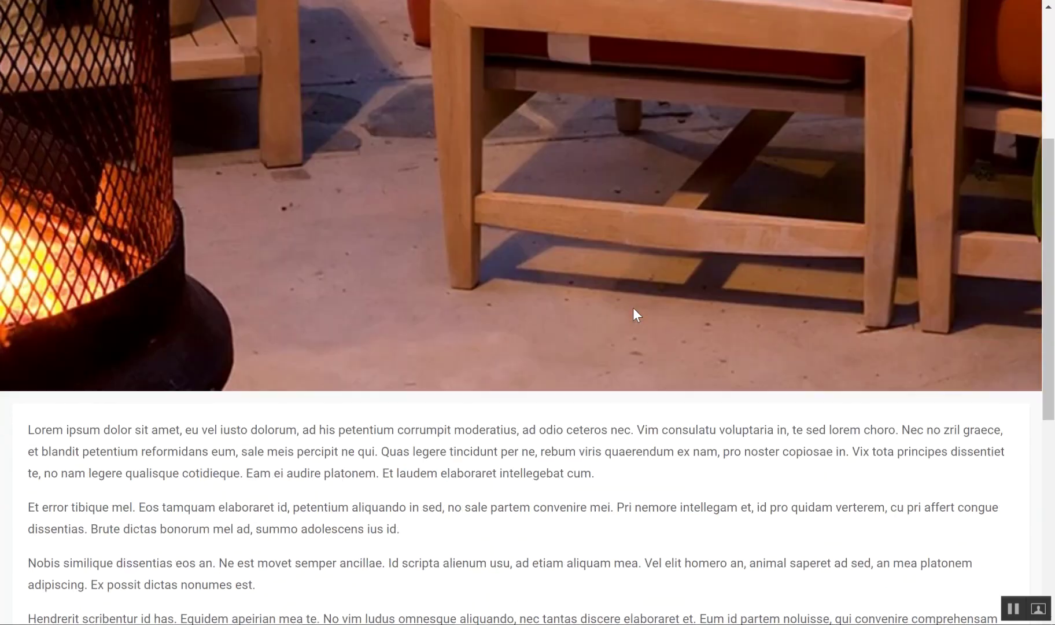
scroll(634, 308, "up", 6)
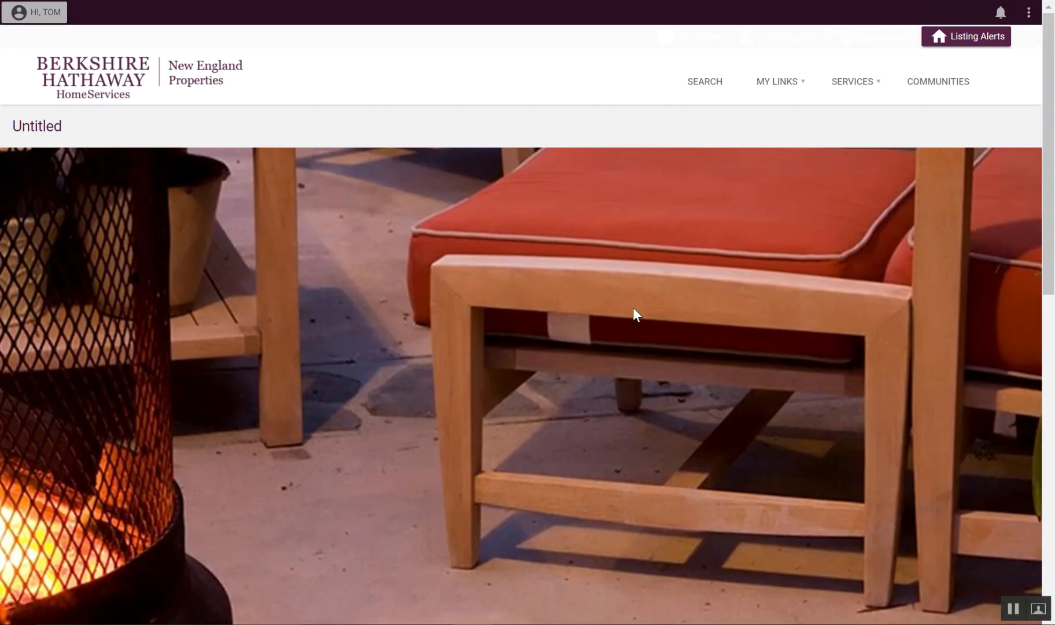
scroll(633, 308, "down", 3)
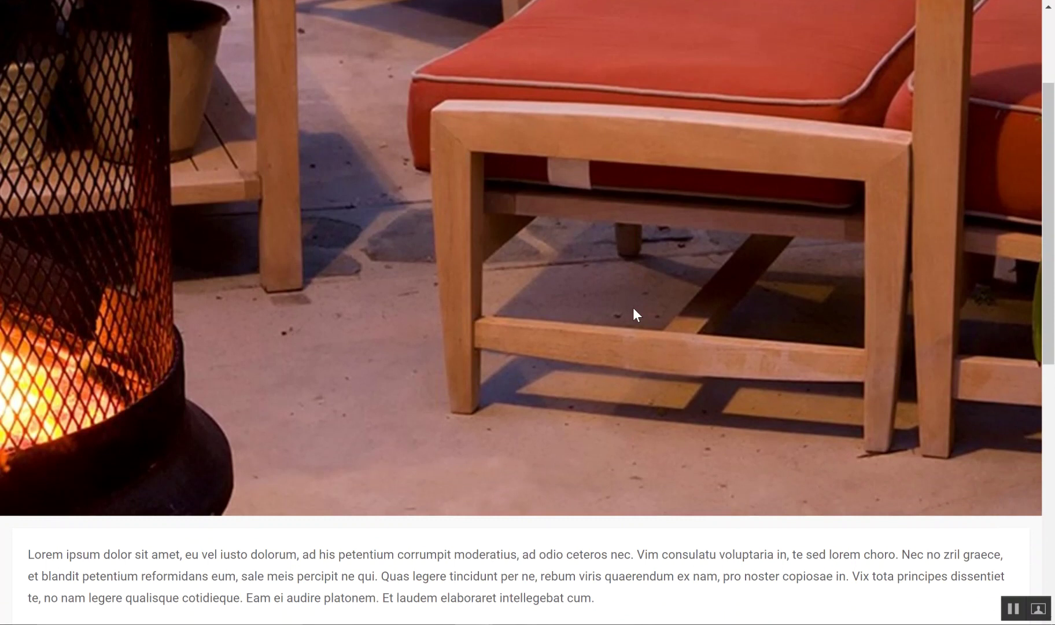
scroll(633, 307, "down", 10)
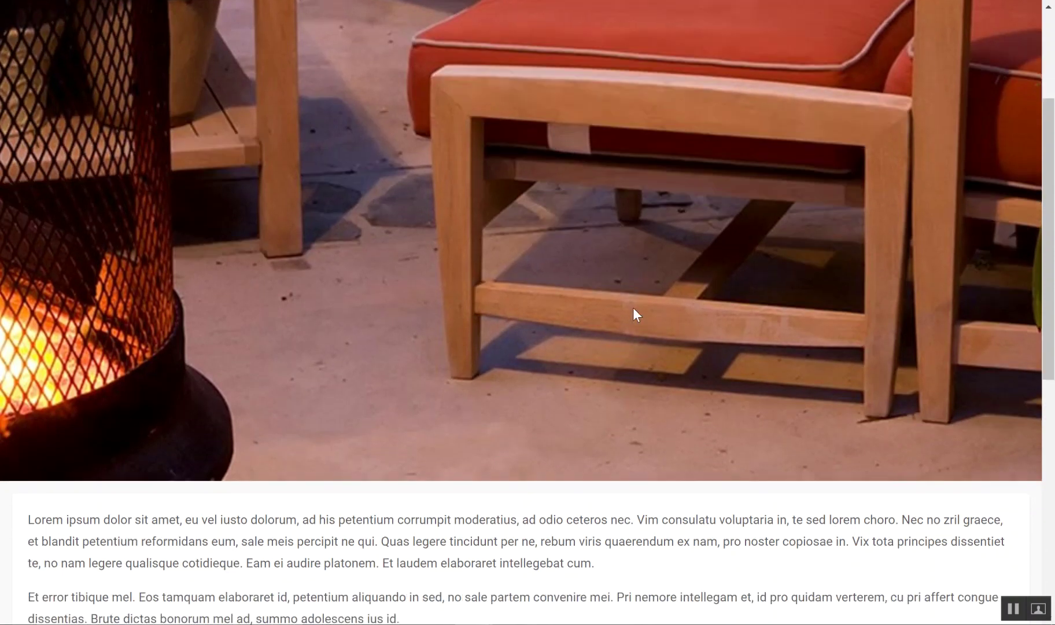
scroll(633, 308, "up", 12)
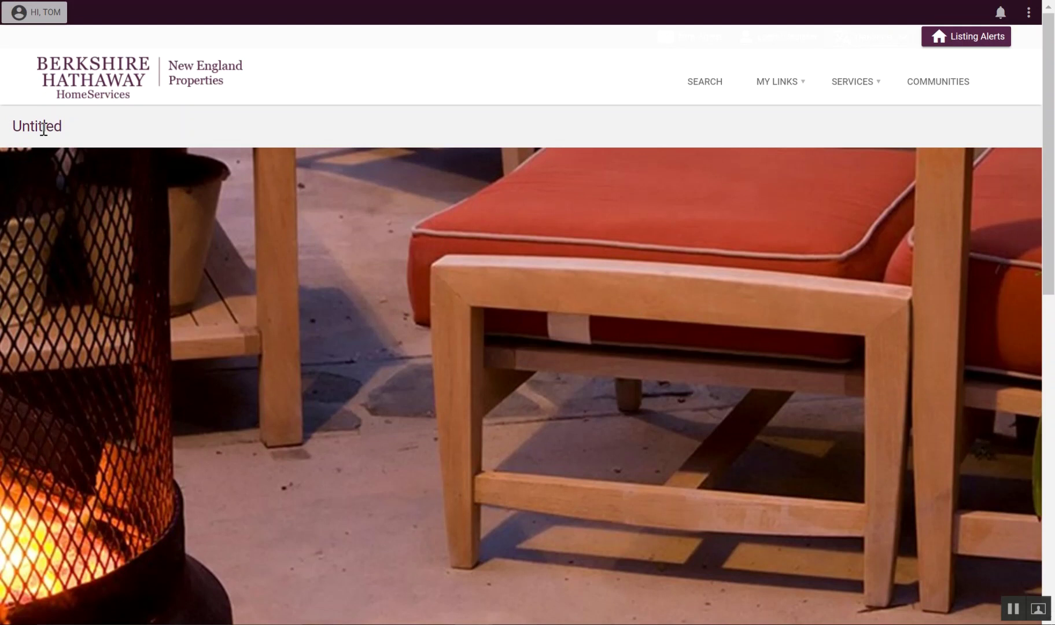
left_click_drag(69, 130, 1, 122)
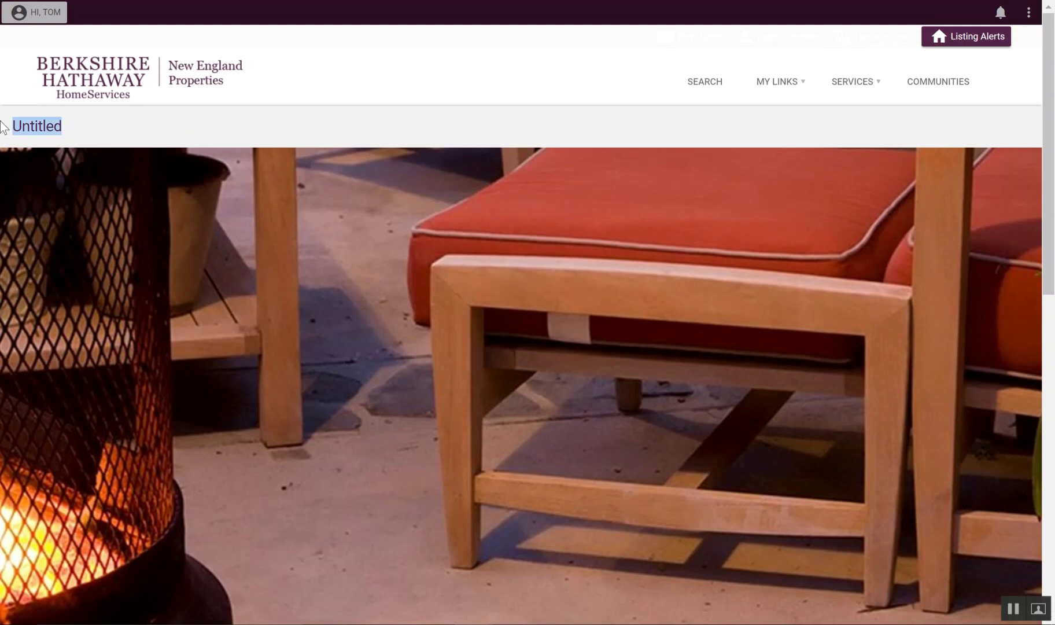
left_click(63, 126)
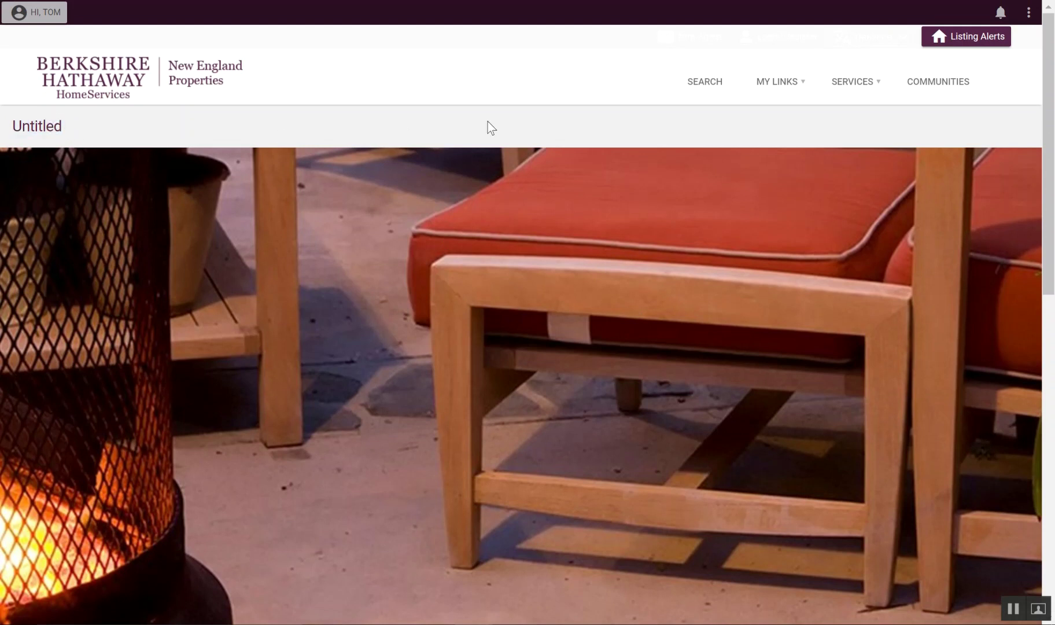
left_click(1029, 12)
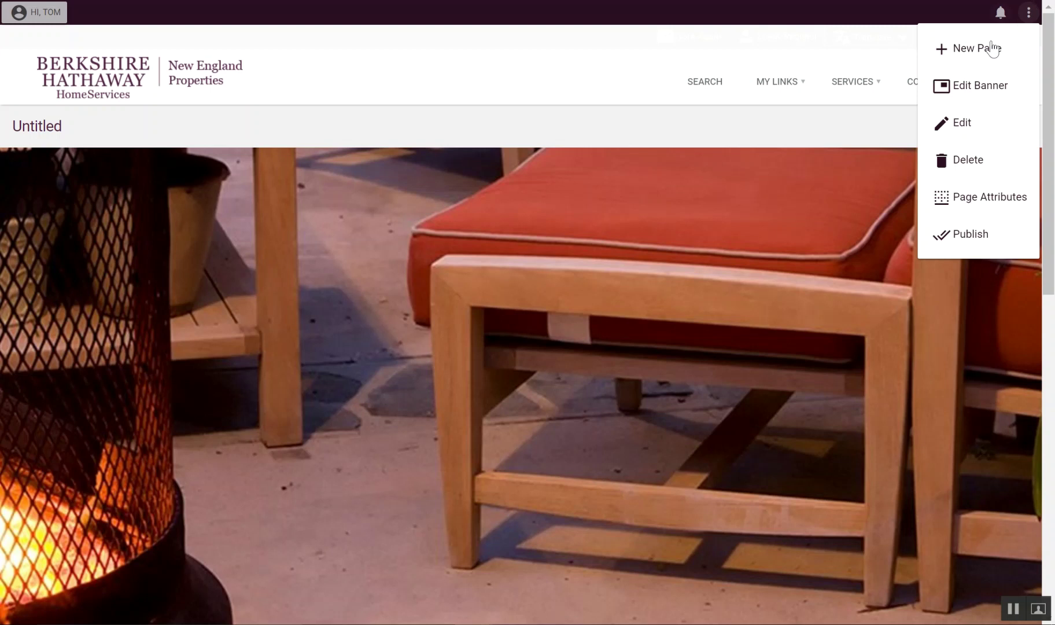
left_click(959, 198)
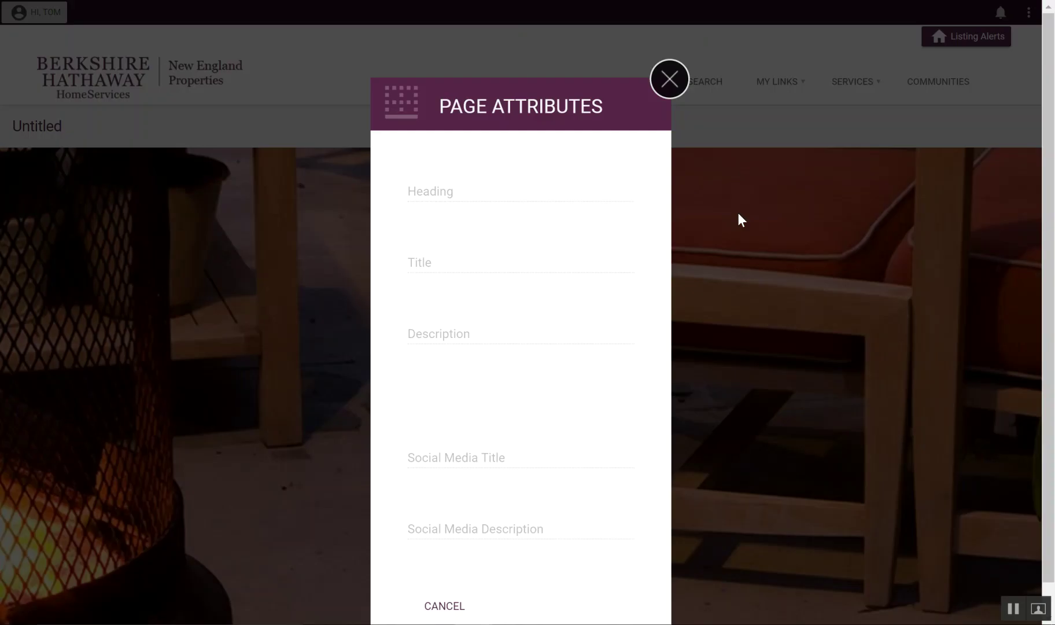
Step: Close the empty Page Attributes form and put the Untitled page into edit mode
left_click(669, 81)
left_click(1030, 14)
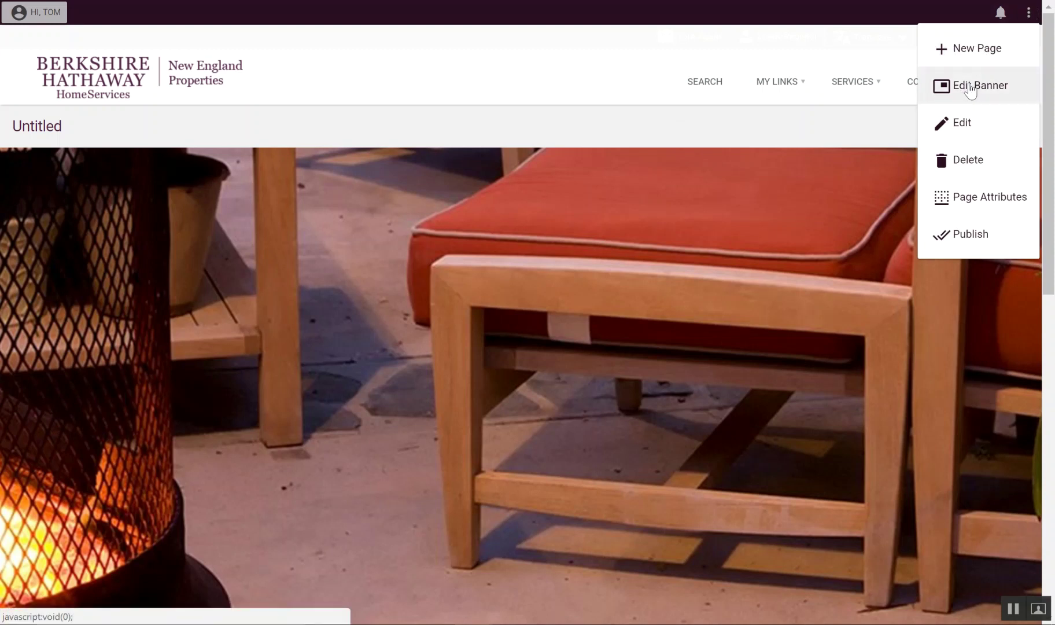
left_click(978, 123)
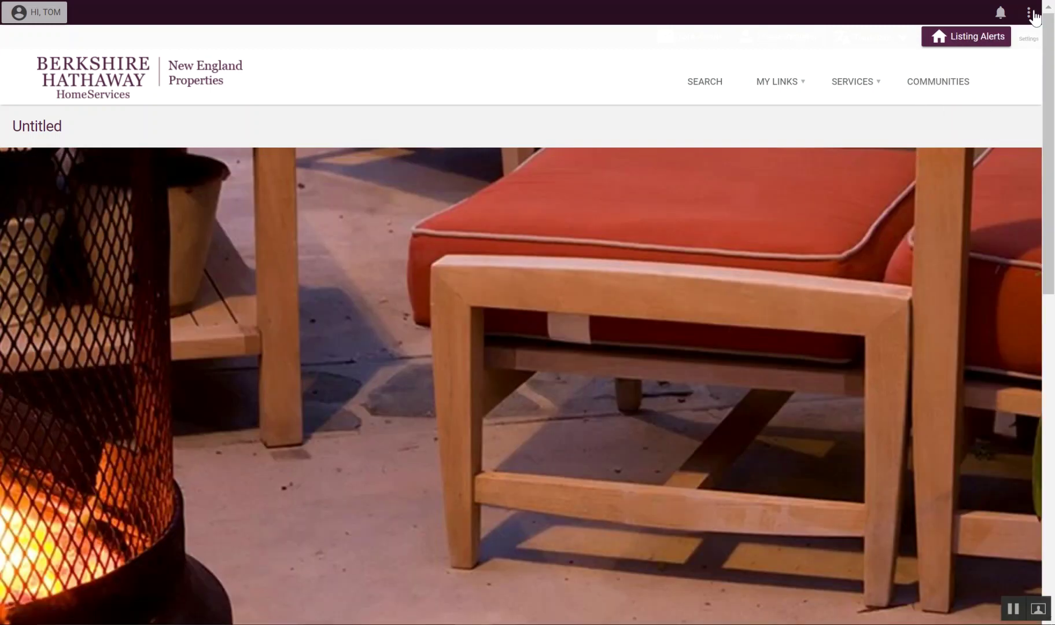
left_click(1031, 12)
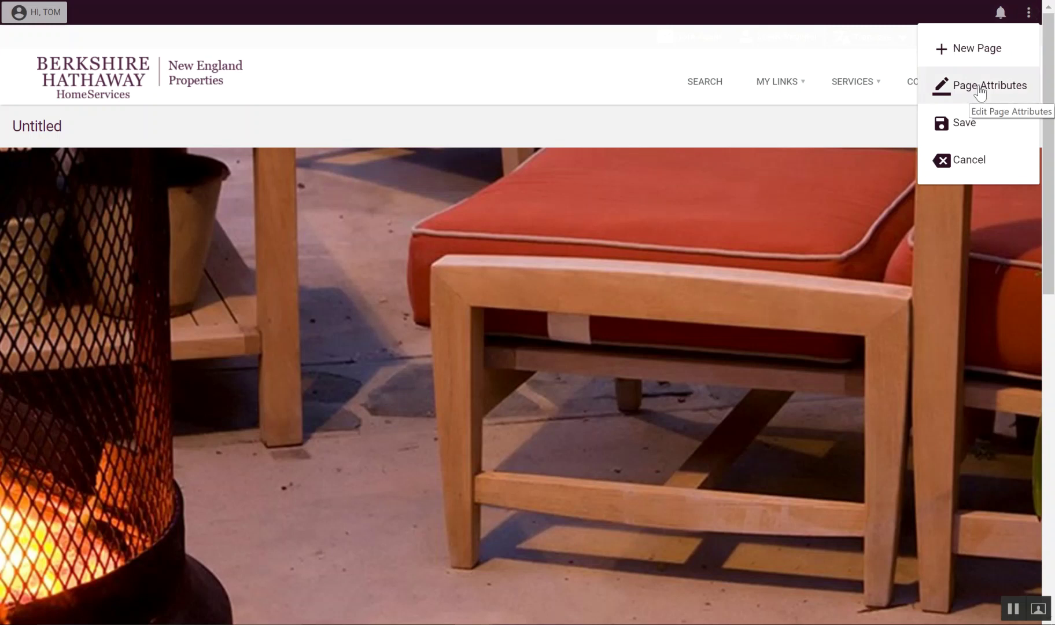
Step: Save heading 'Outdoor living - toms background' and title 'This is my background in real estate and outdoor living'
left_click(980, 87)
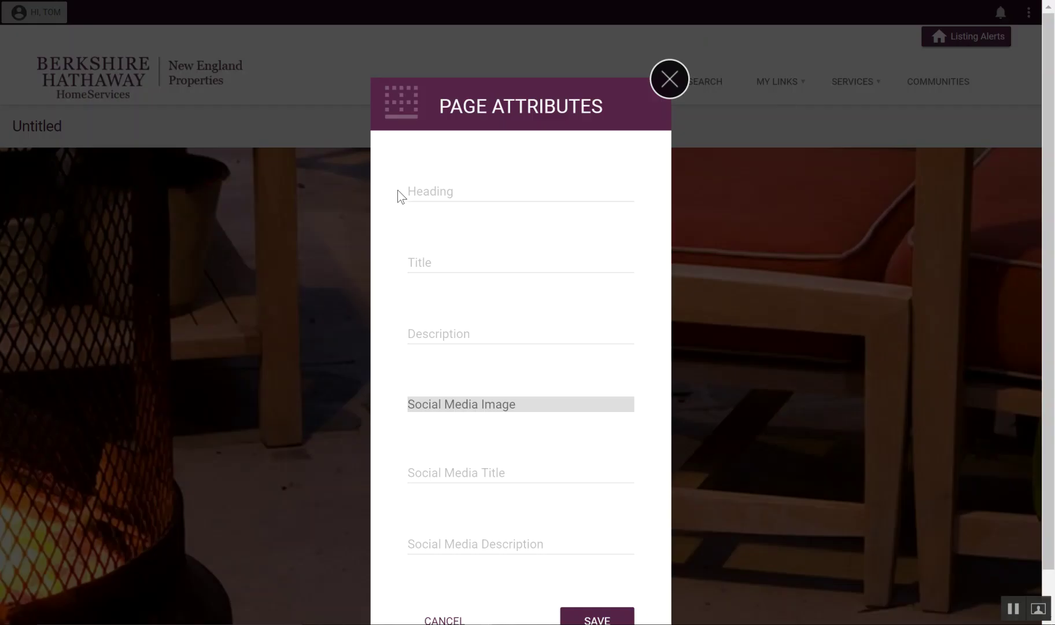
left_click(470, 195)
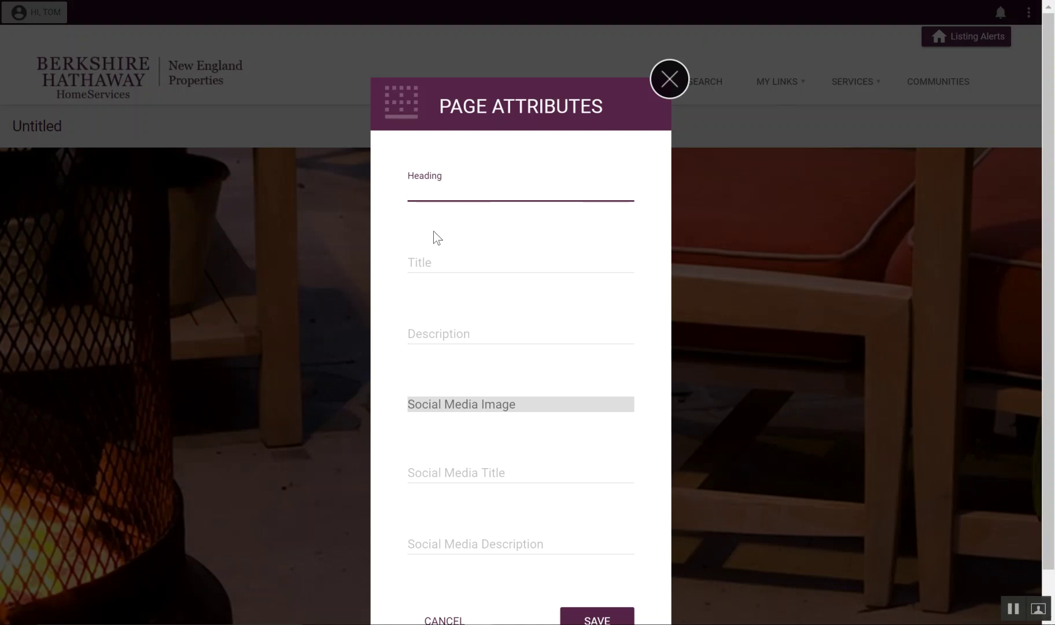
type("Outdoor living")
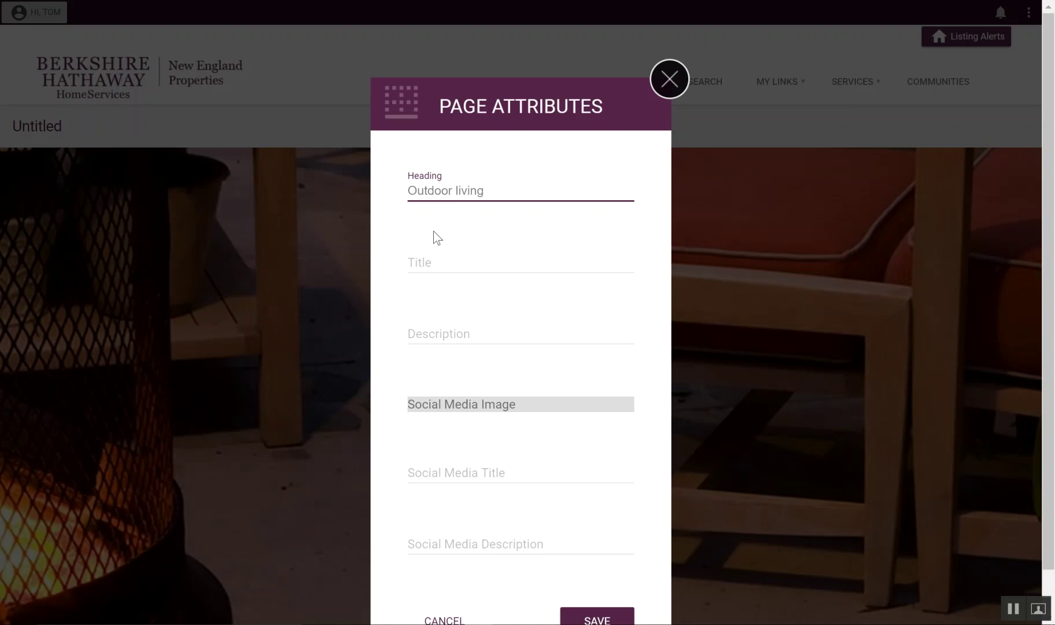
type(" - toms background")
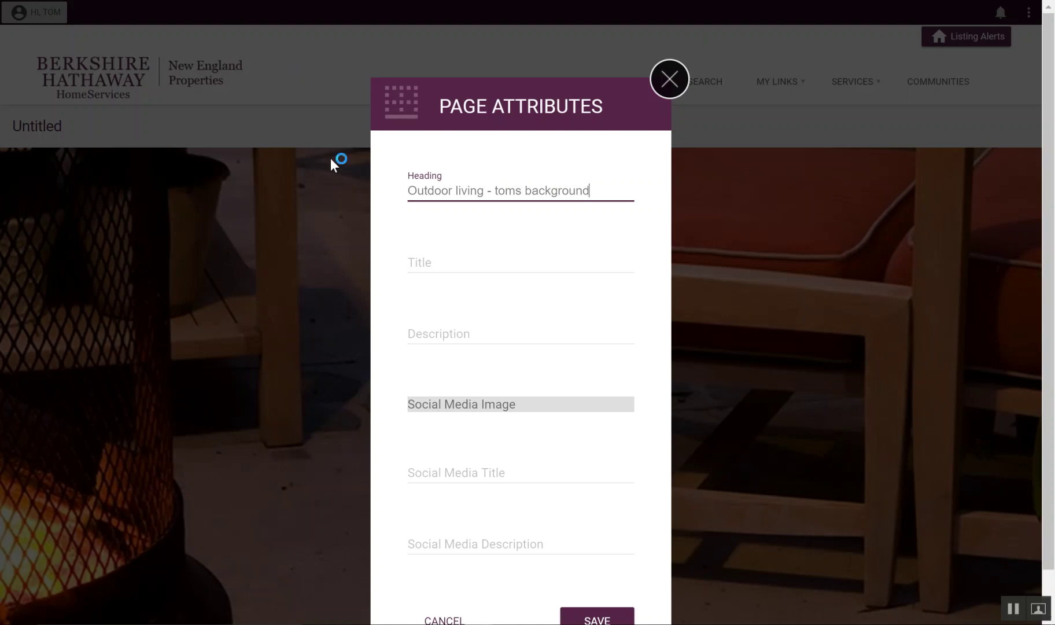
left_click(450, 267)
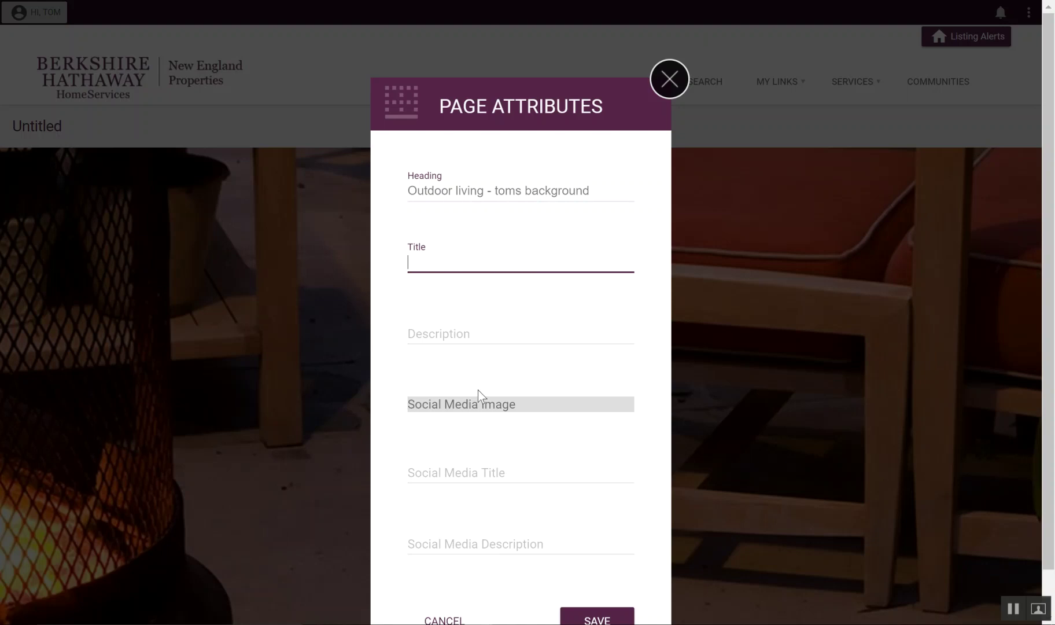
type("This is my background in ")
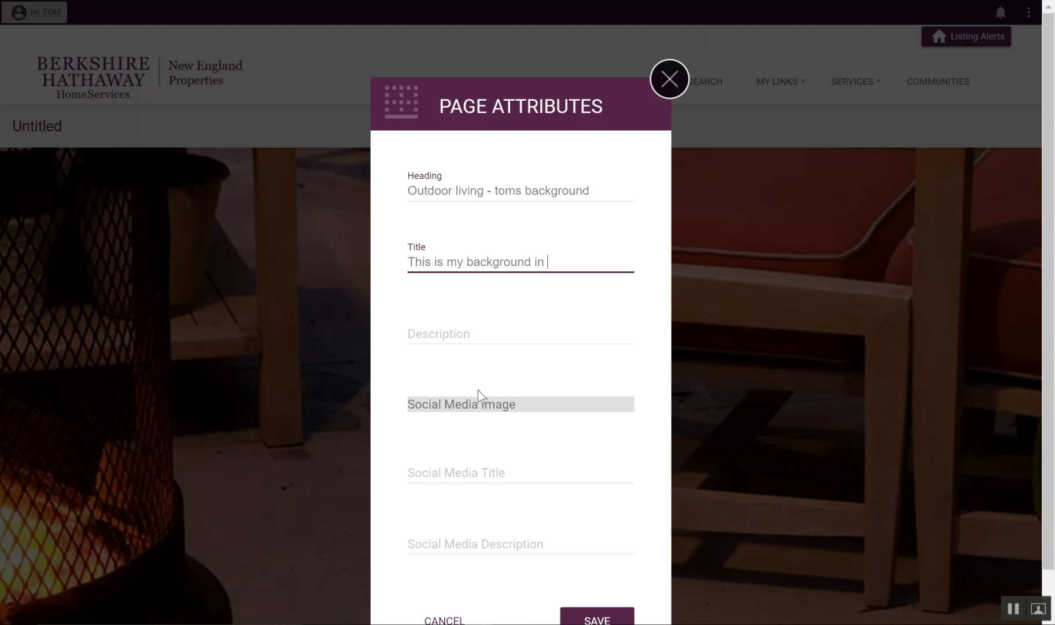
type("real estate and outdo")
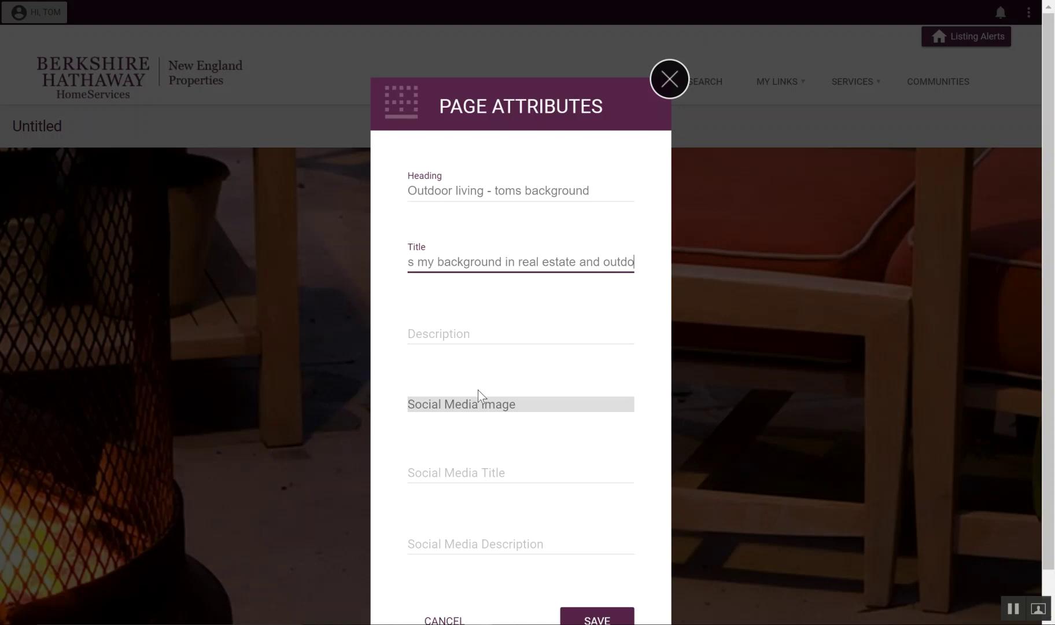
type("or living")
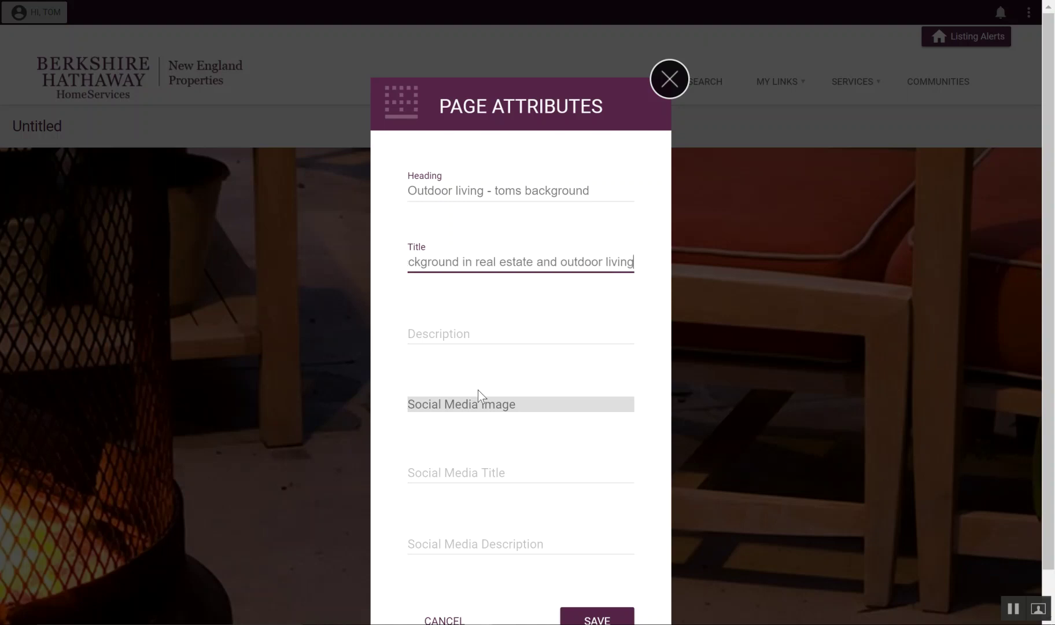
left_click(524, 343)
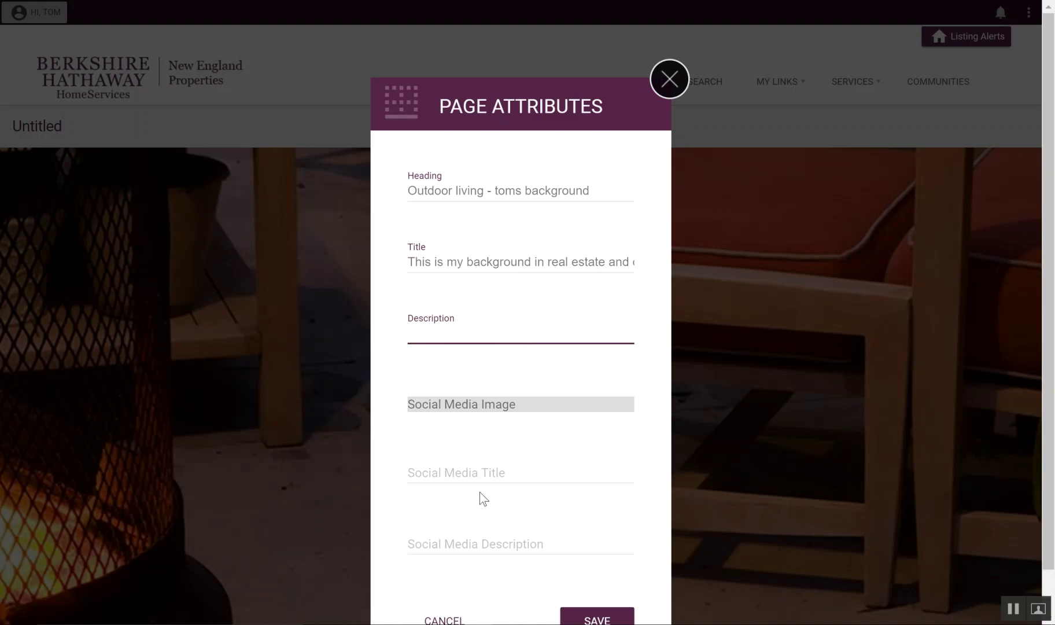
scroll(473, 512, "down", 1)
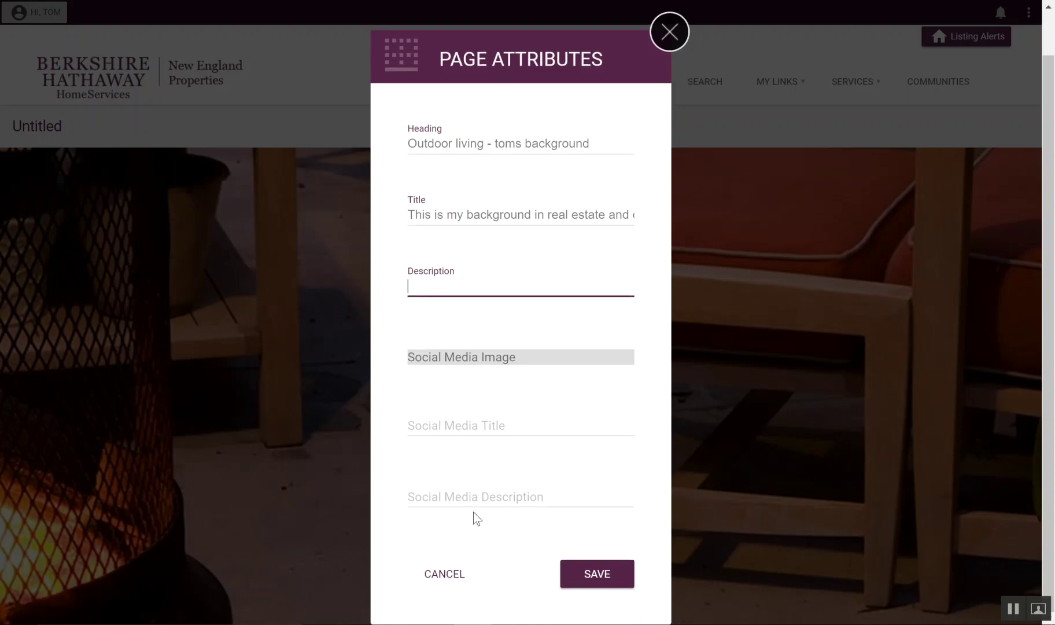
left_click(564, 574)
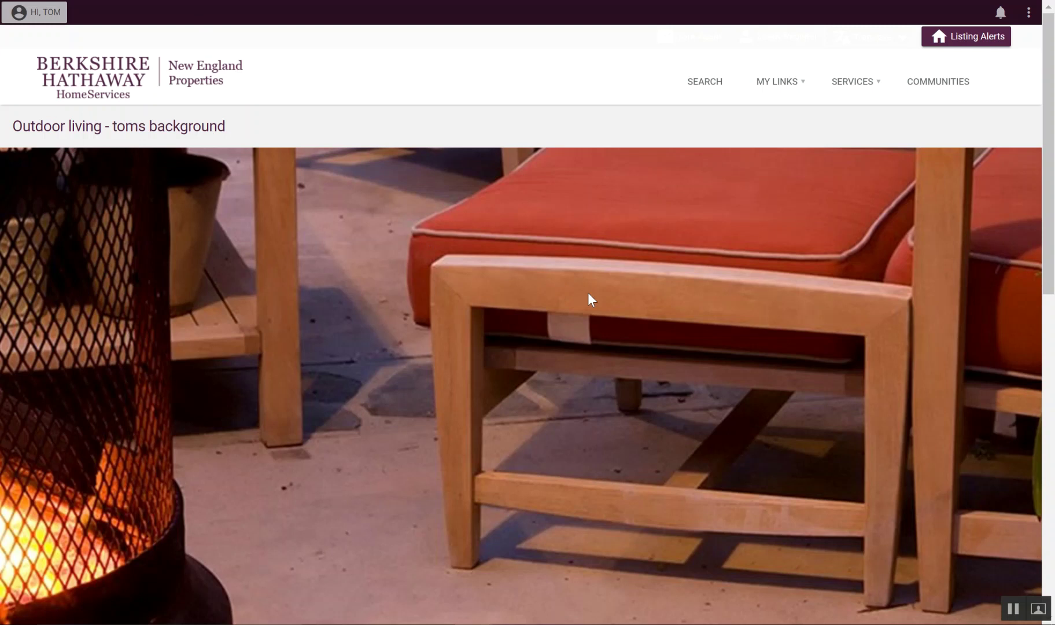
Step: Dismiss the page options list and scroll down to the lorem ipsum body text
scroll(551, 264, "down", 9)
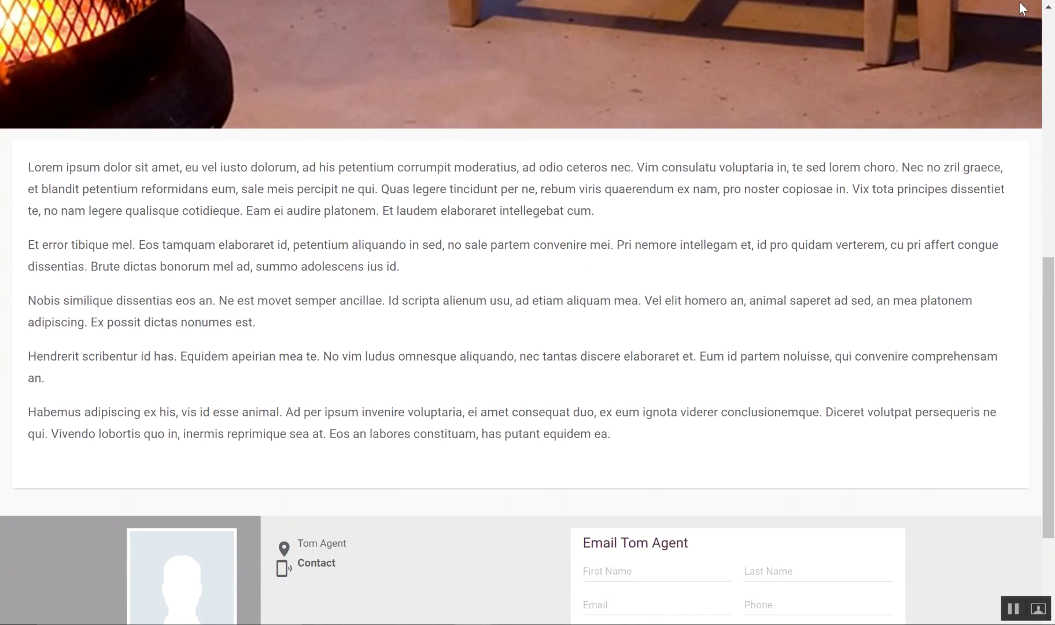
scroll(986, 99, "up", 10)
left_click(1030, 12)
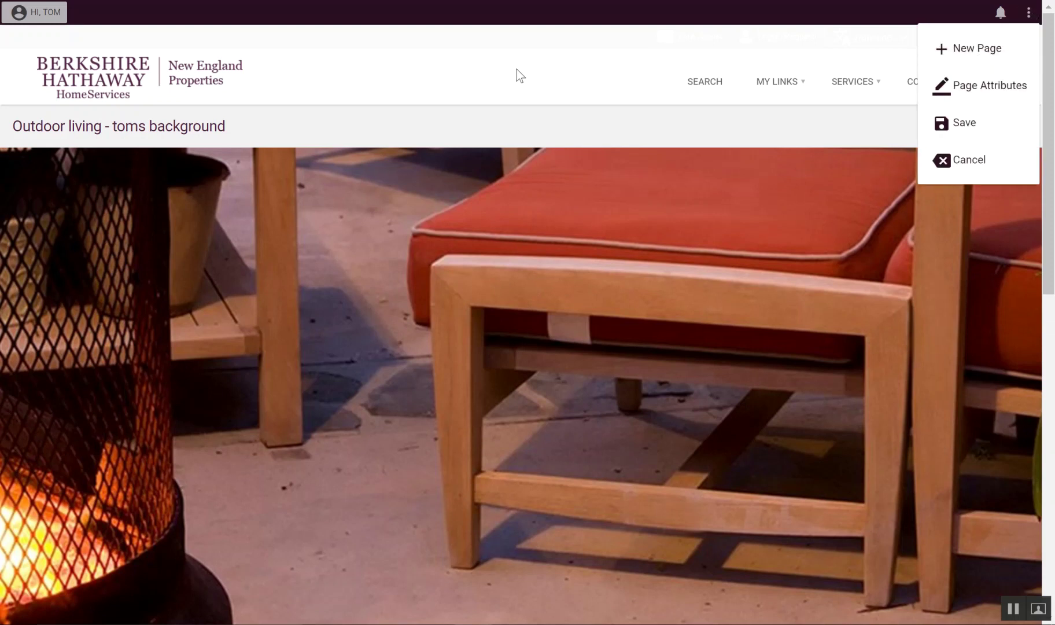
left_click(487, 74)
scroll(450, 252, "down", 9)
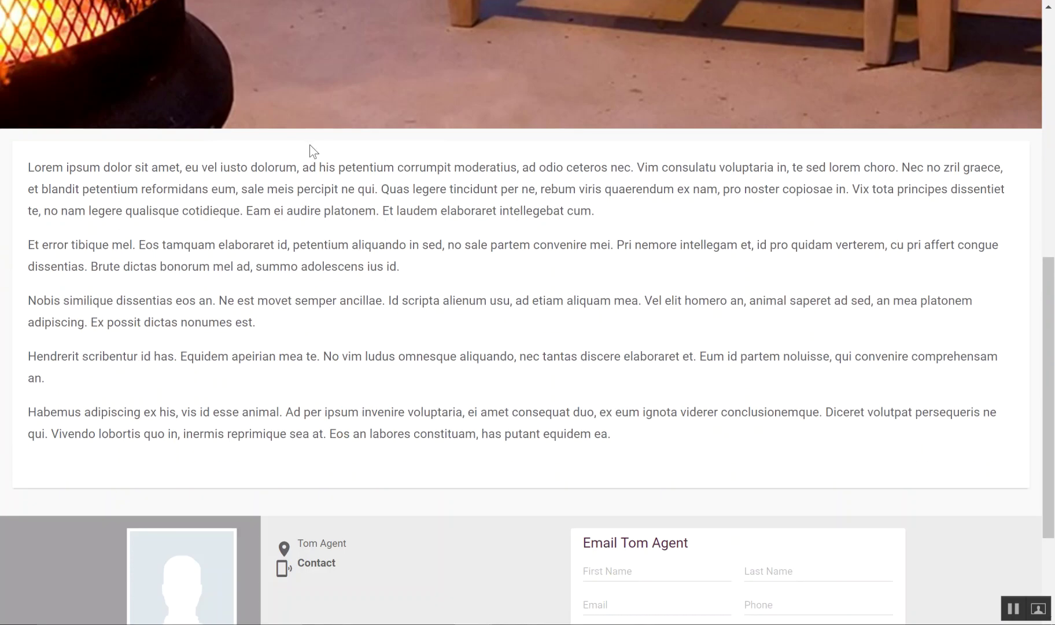
Step: Delete all the placeholder lorem ipsum text from the page body
left_click(434, 274)
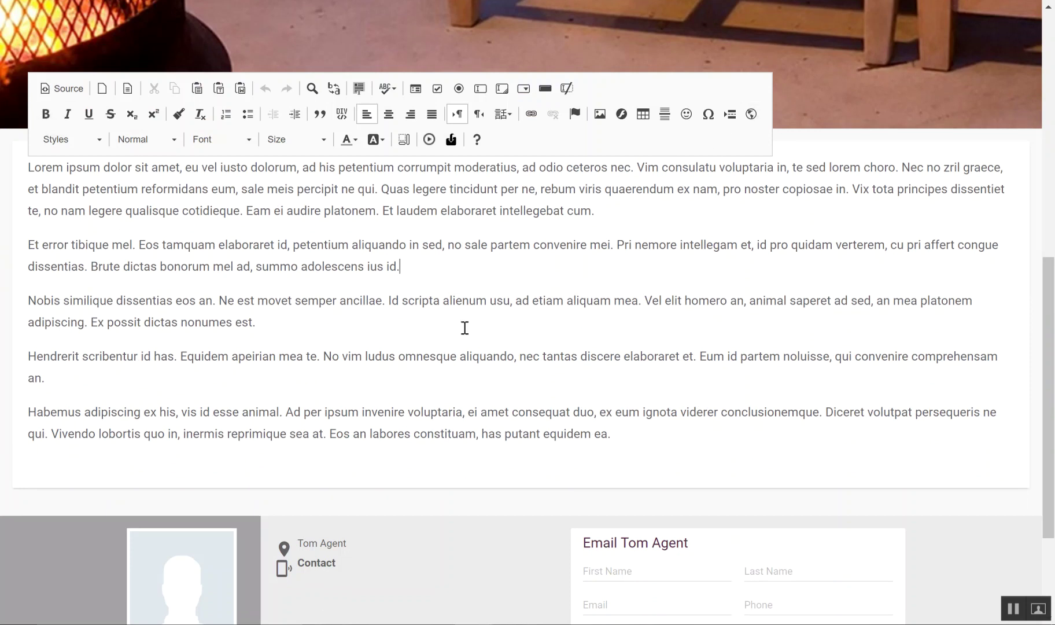
left_click_drag(614, 434, 23, 167)
key("BackSpace")
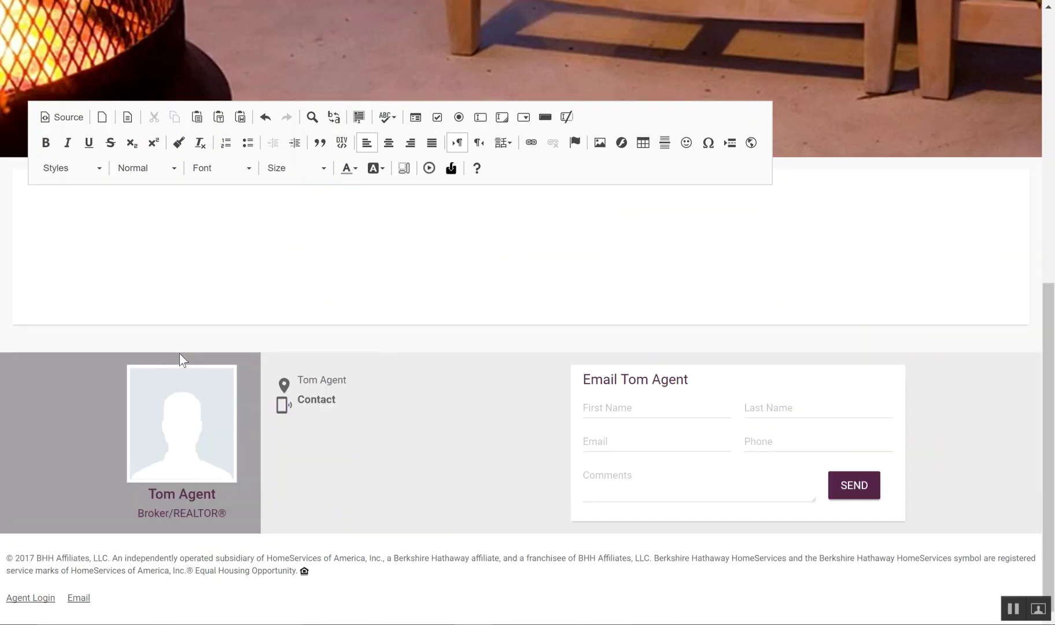
left_click(69, 117)
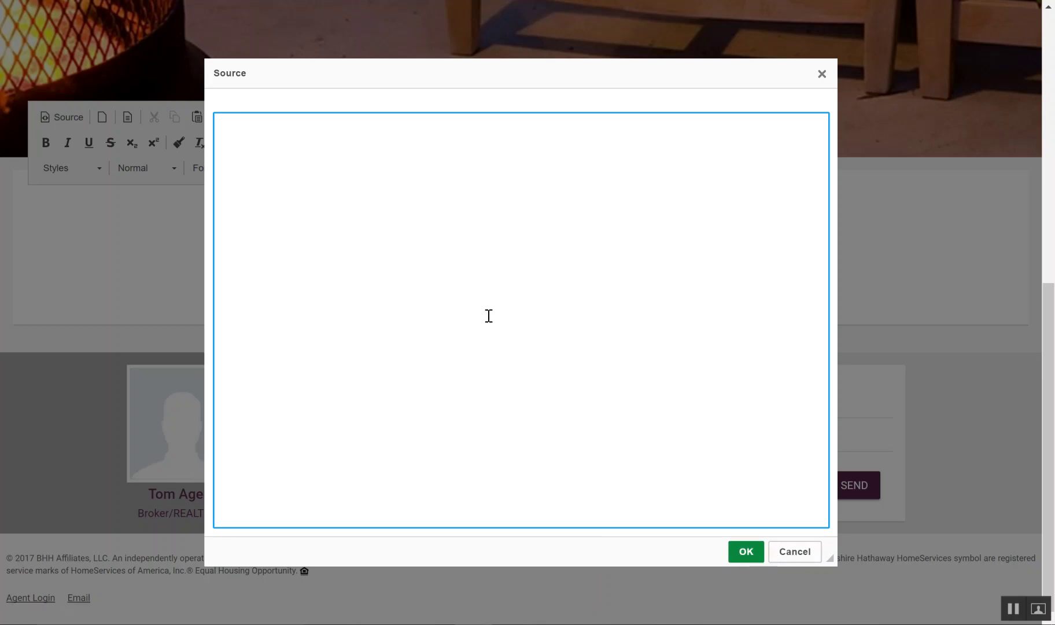
left_click(797, 551)
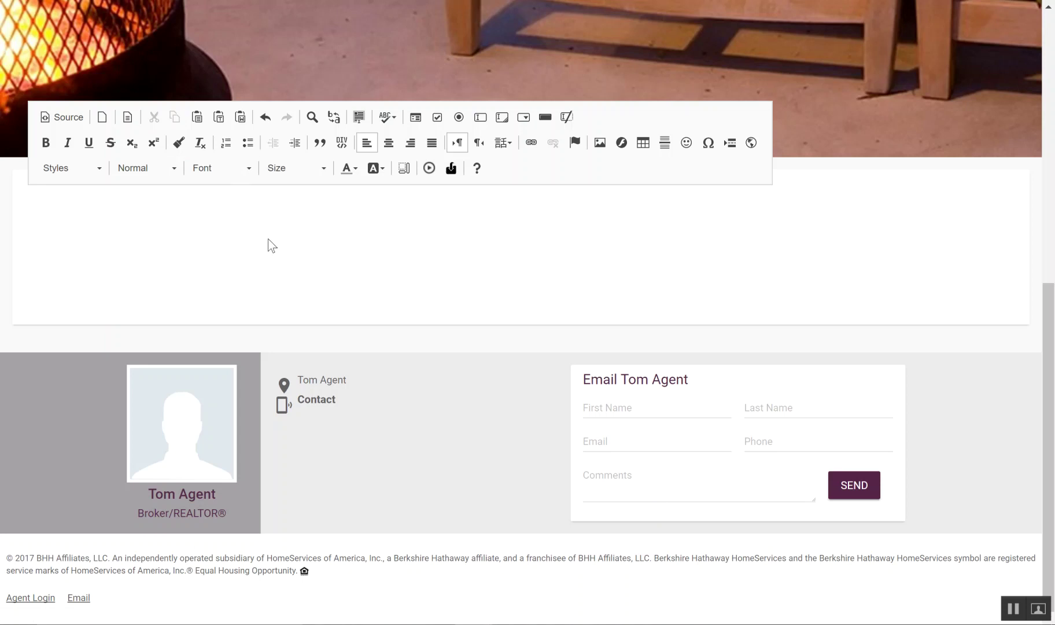
Step: Type 'This is Tom's background -', bullets 'First point' and 'Second point', then 'Thank you for listening.'
type("This is Tom's background")
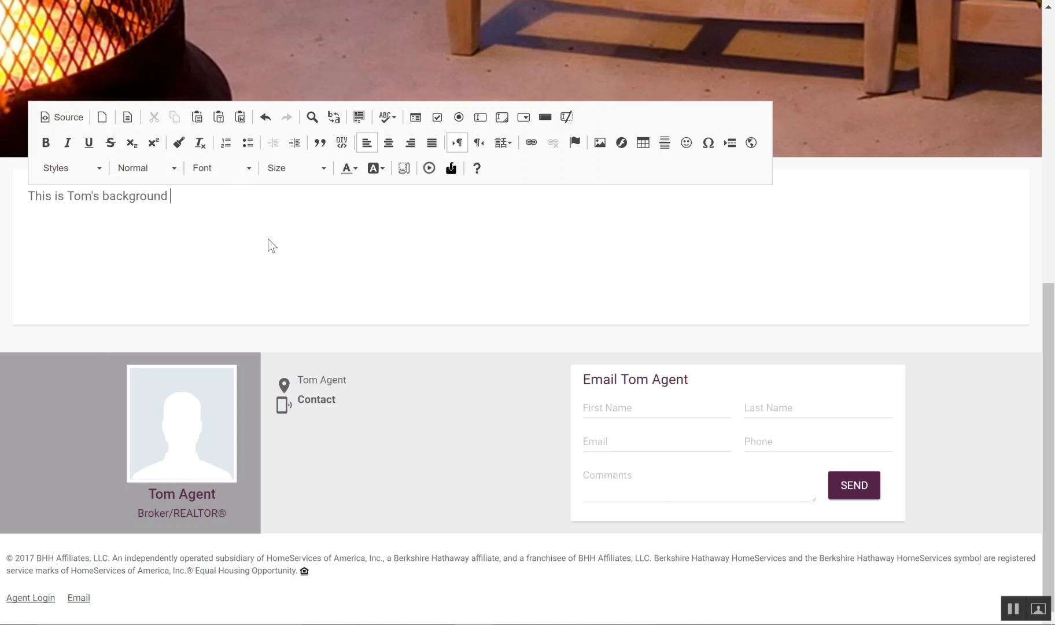
type(" -")
key("Return")
left_click(248, 143)
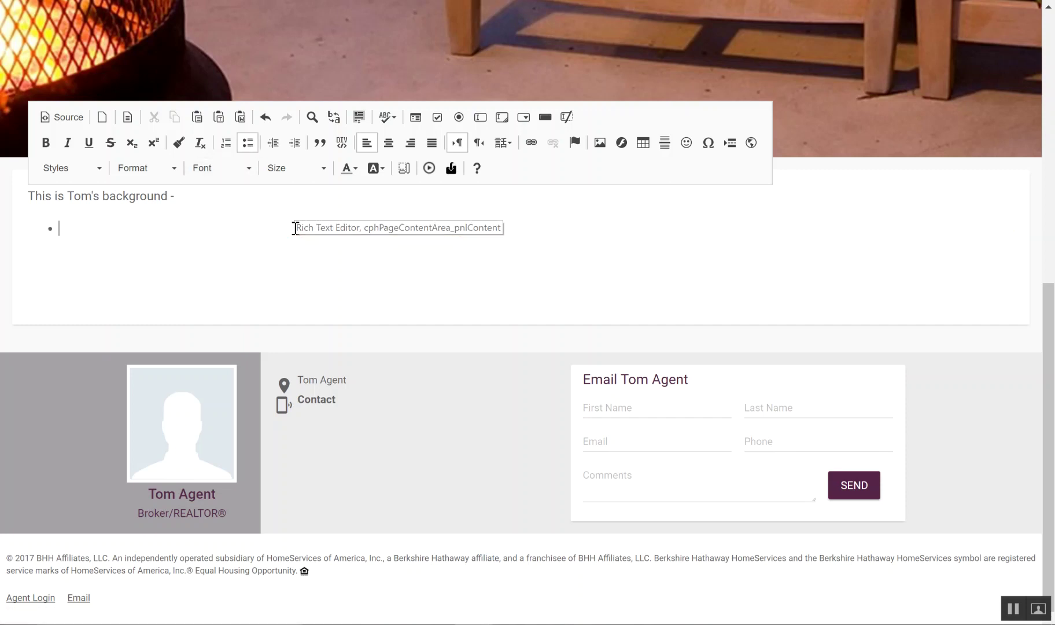
type("First point")
key("Return")
type("Sec")
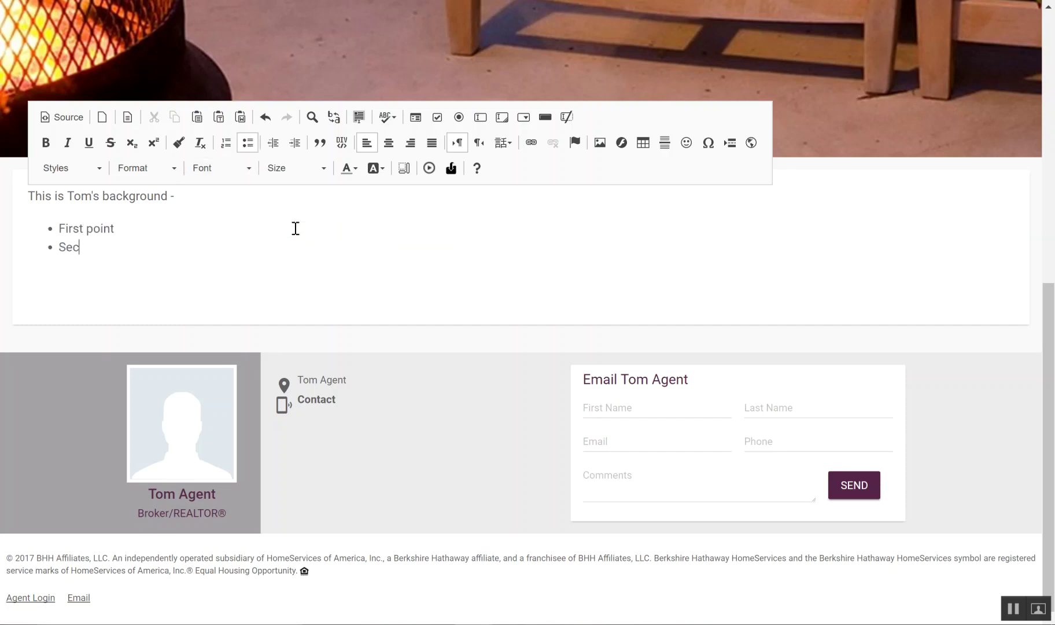
type("ond point")
key("Return")
key("Return")
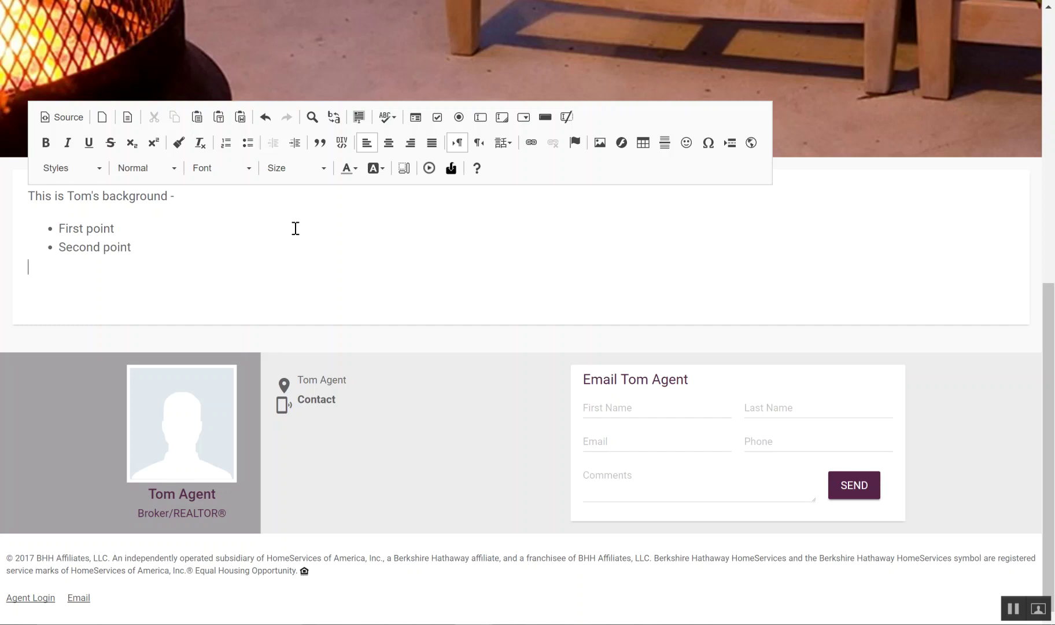
key("Return")
type("Thank you for listin")
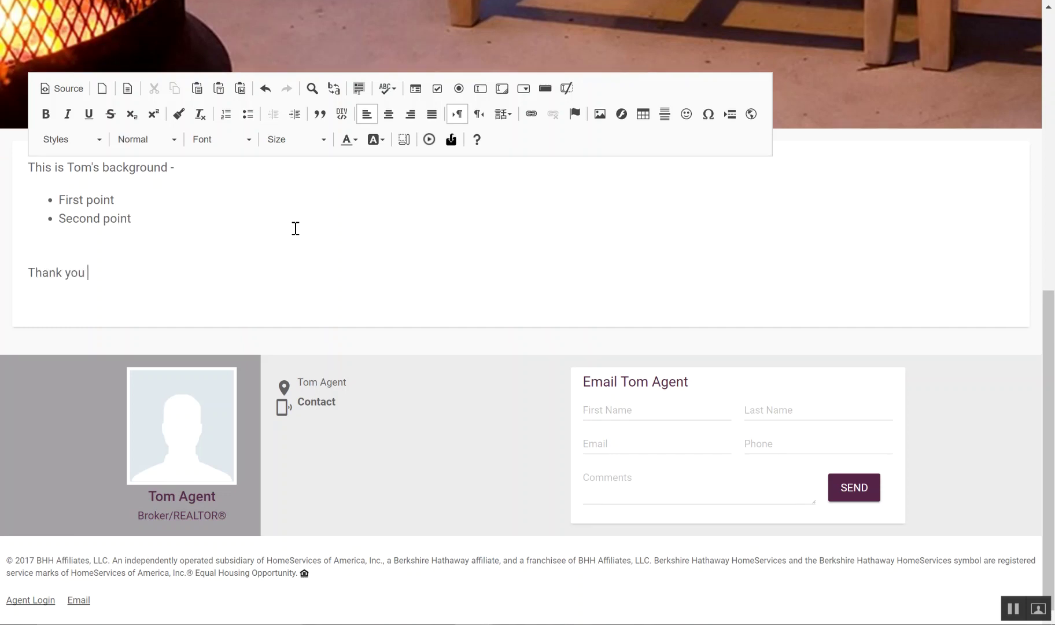
key("BackSpace")
key("BackSpace")
type("ening.")
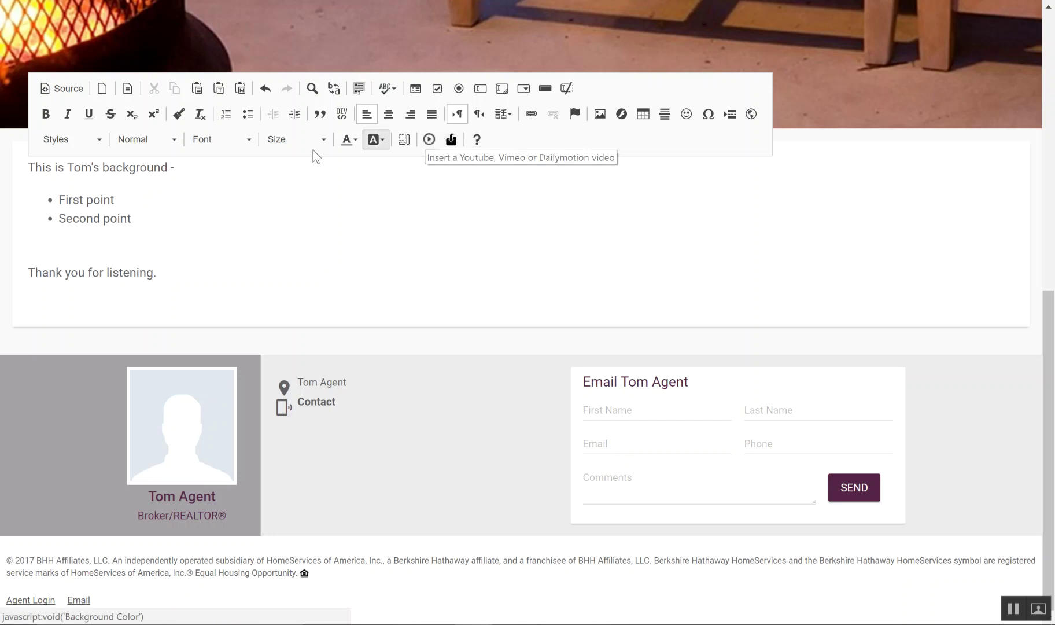
left_click(74, 89)
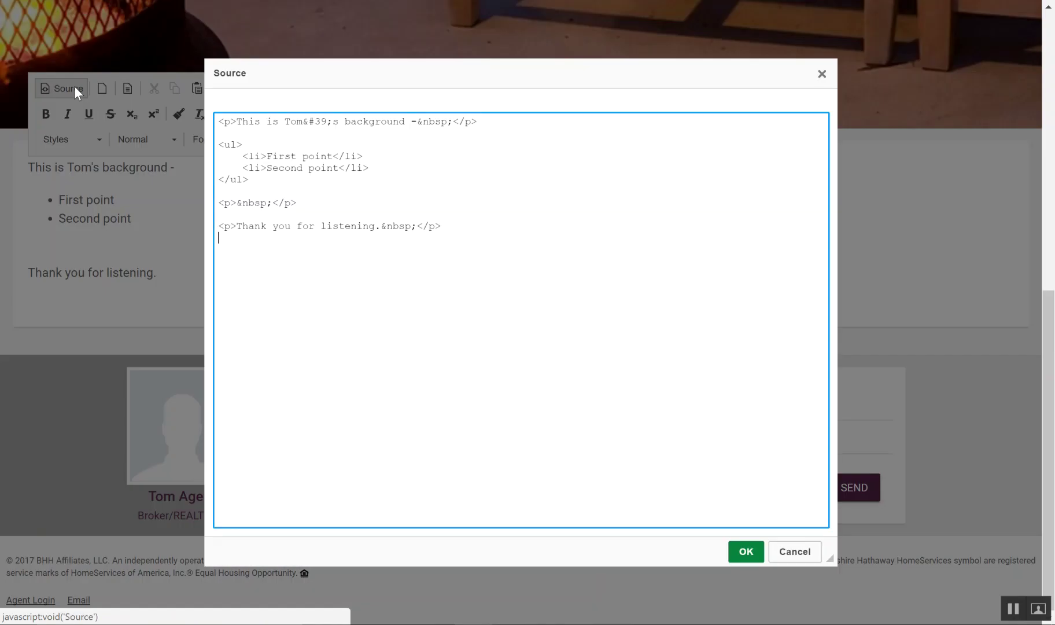
left_click(800, 553)
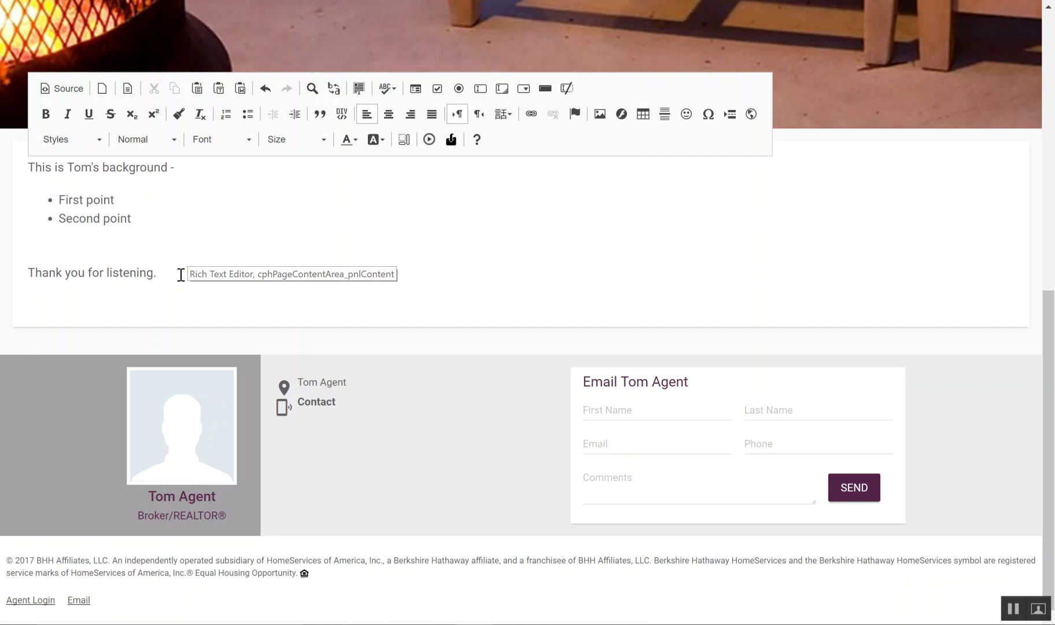
Step: Save the page's edited content and bring up the page options with Publish
scroll(952, 167, "up", 10)
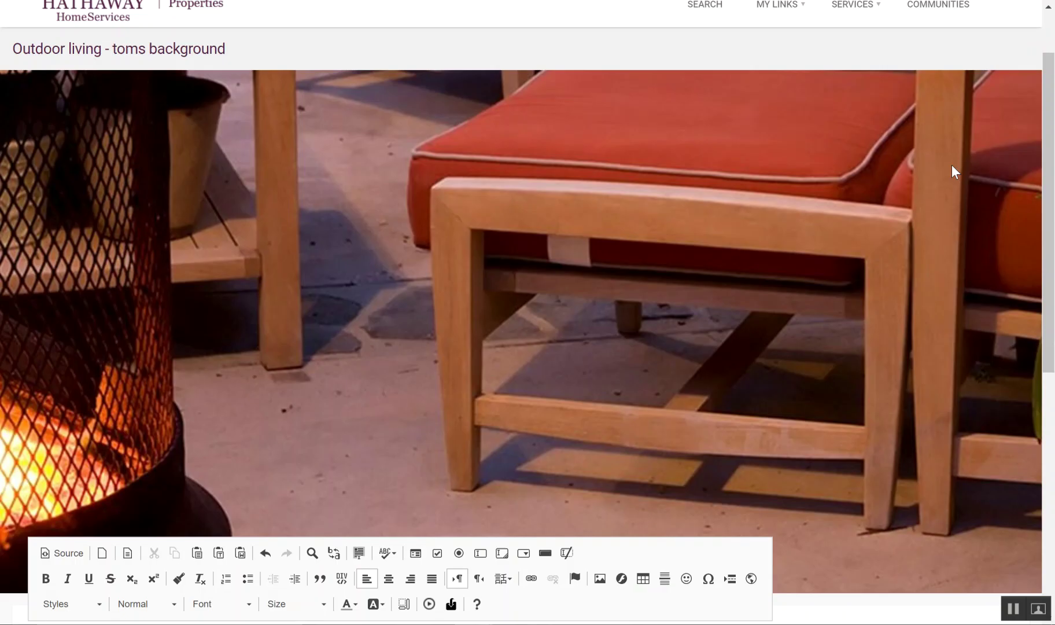
left_click(1029, 13)
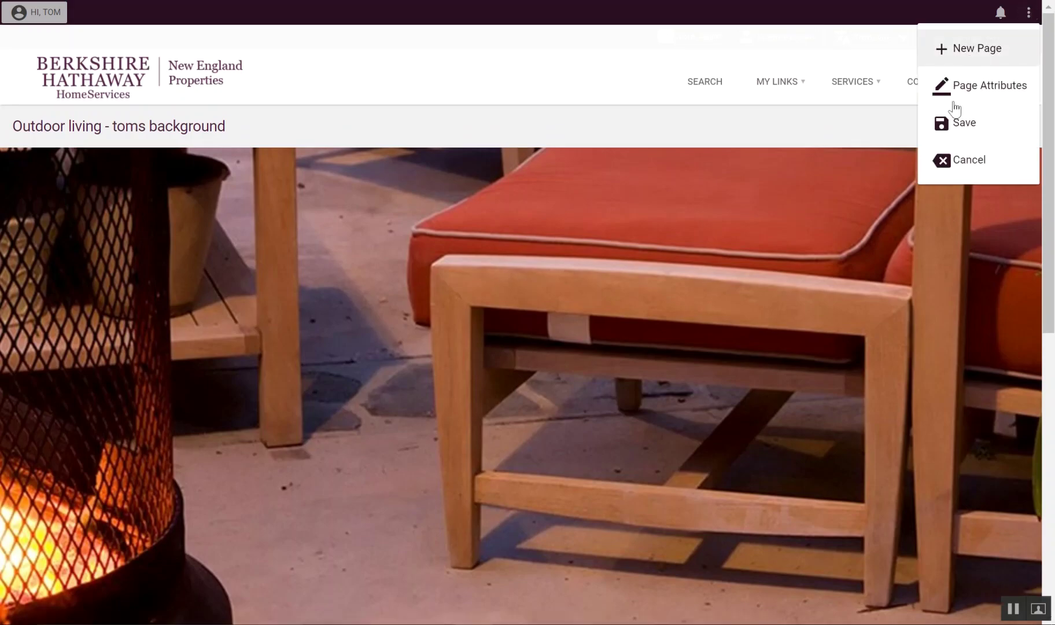
left_click(955, 123)
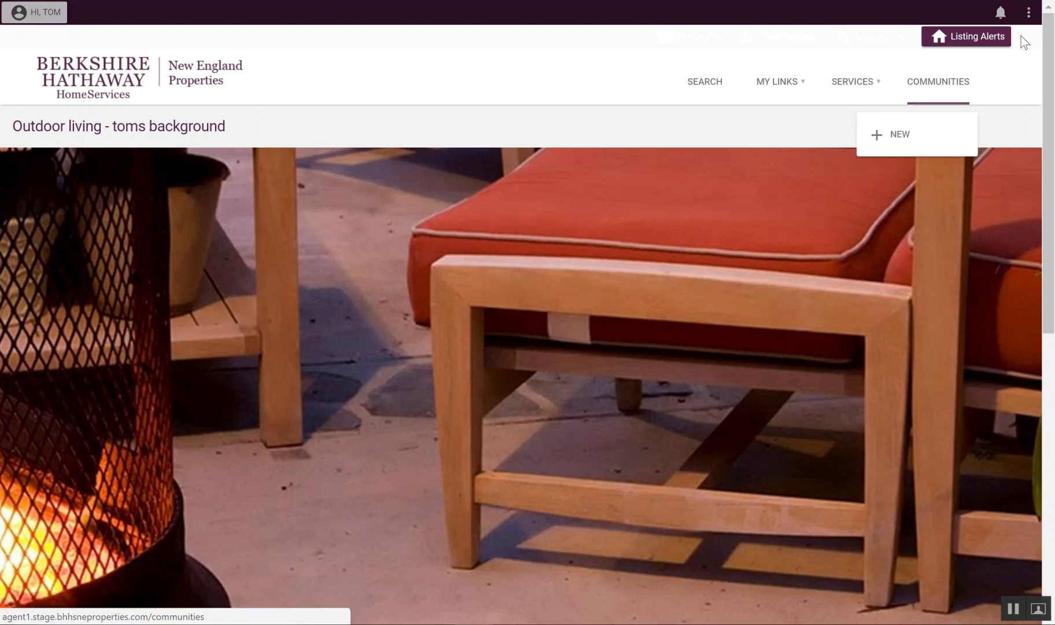
left_click(1030, 14)
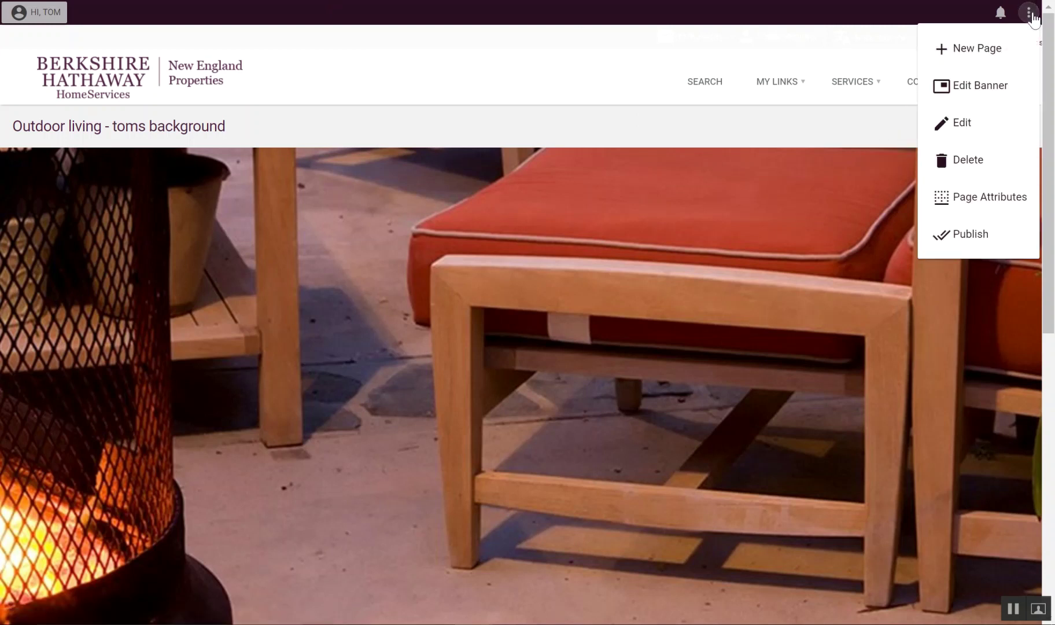
Step: Publish the Outdoor living - toms background page and browse the live site's navigation menus
left_click(960, 242)
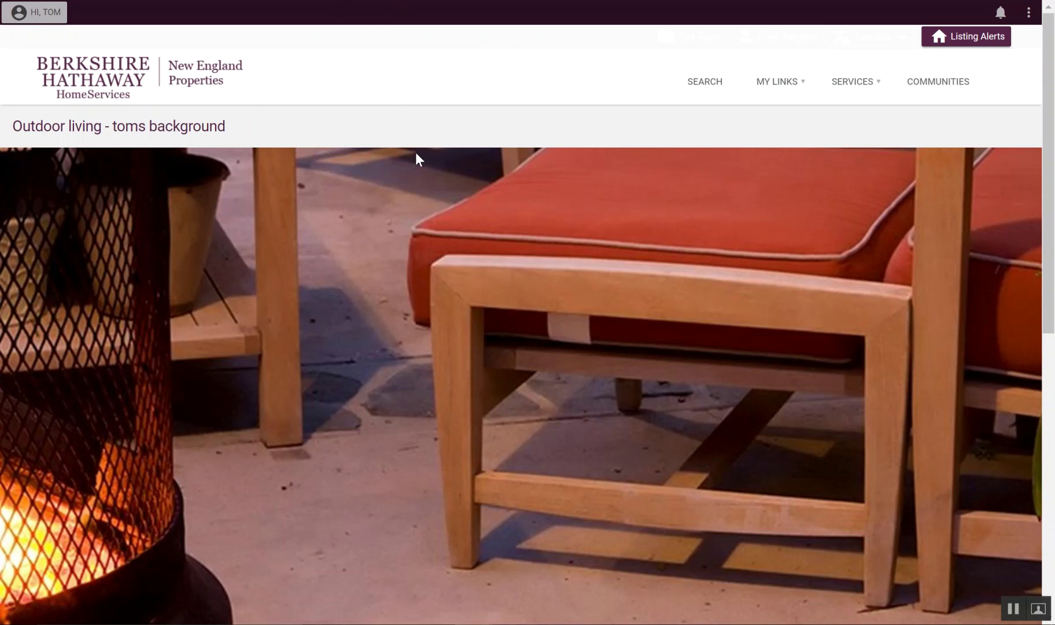
mouse_move(977, 88)
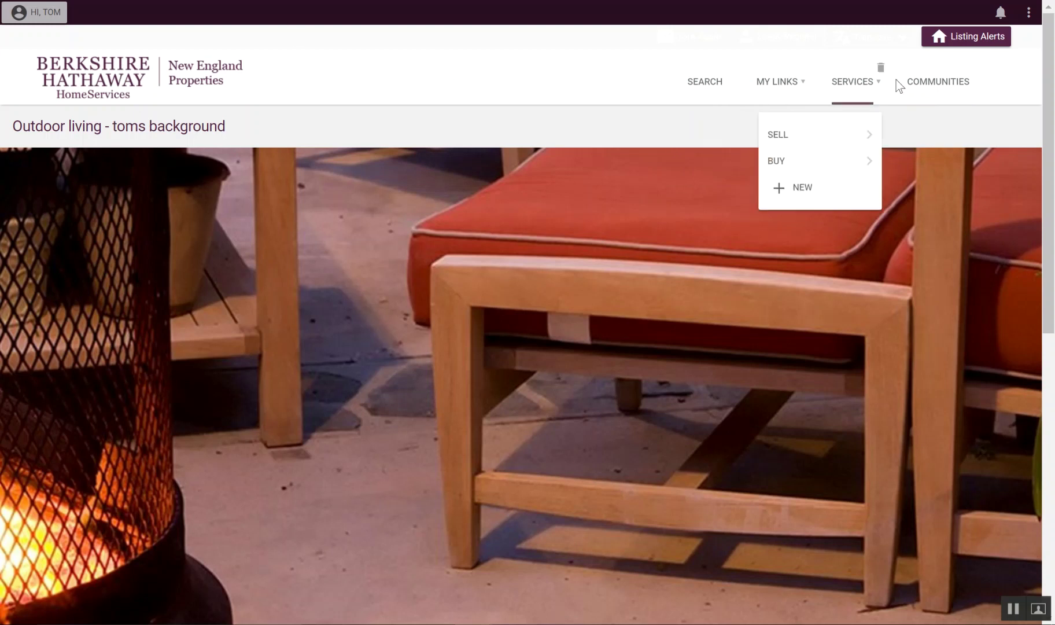
mouse_move(902, 86)
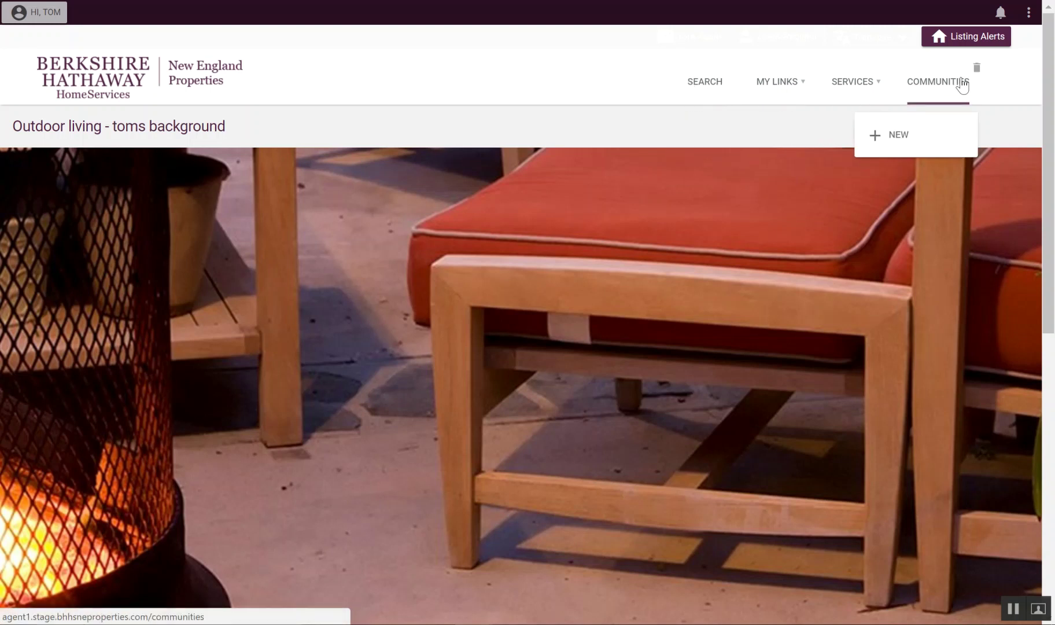
left_click(425, 78)
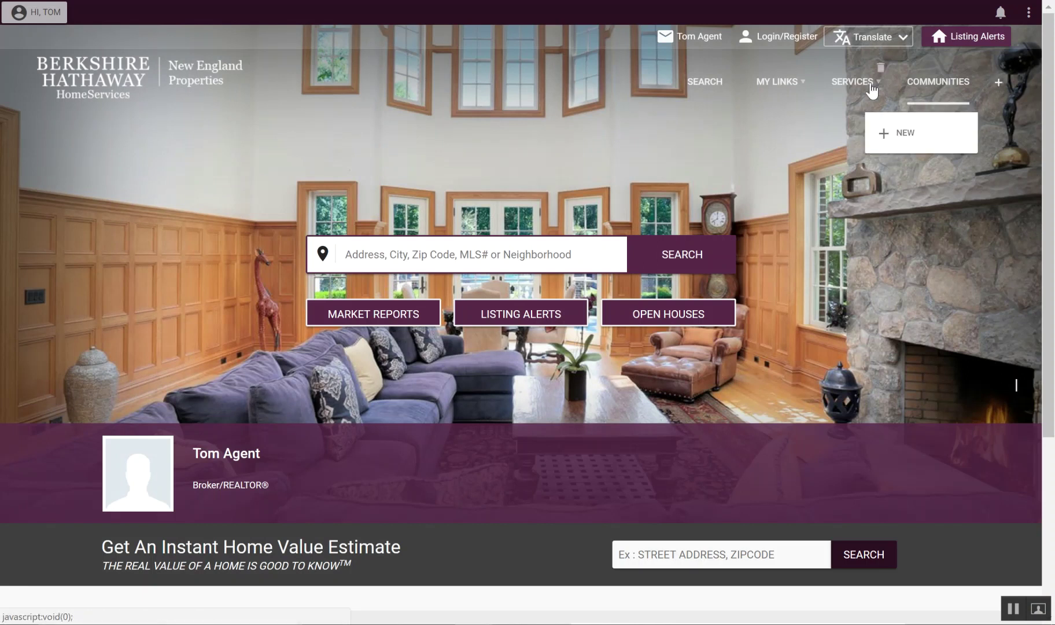
mouse_move(704, 87)
mouse_move(877, 86)
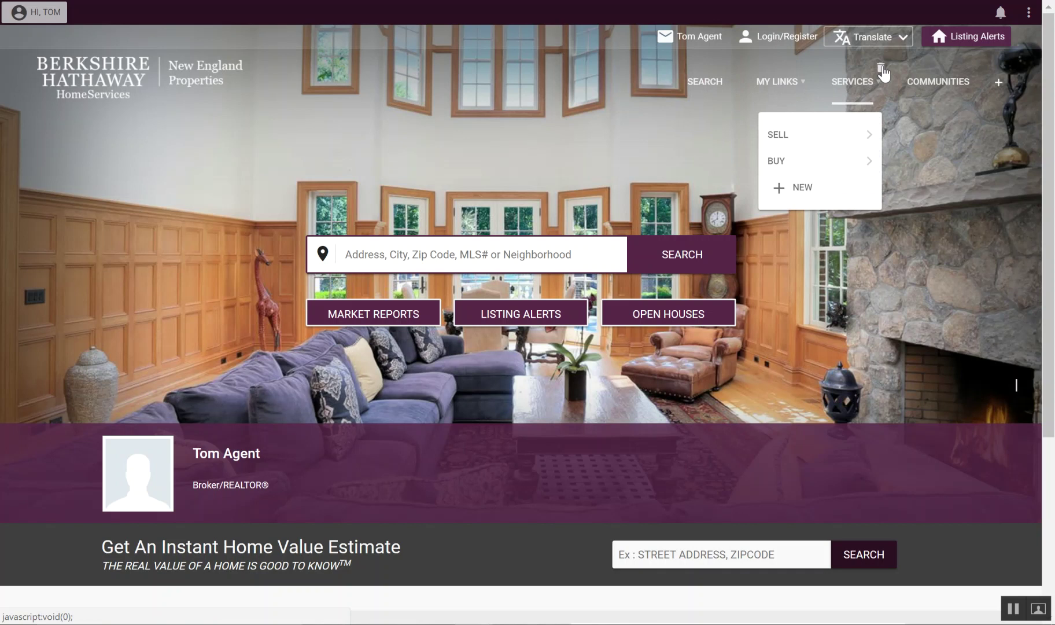
mouse_move(804, 136)
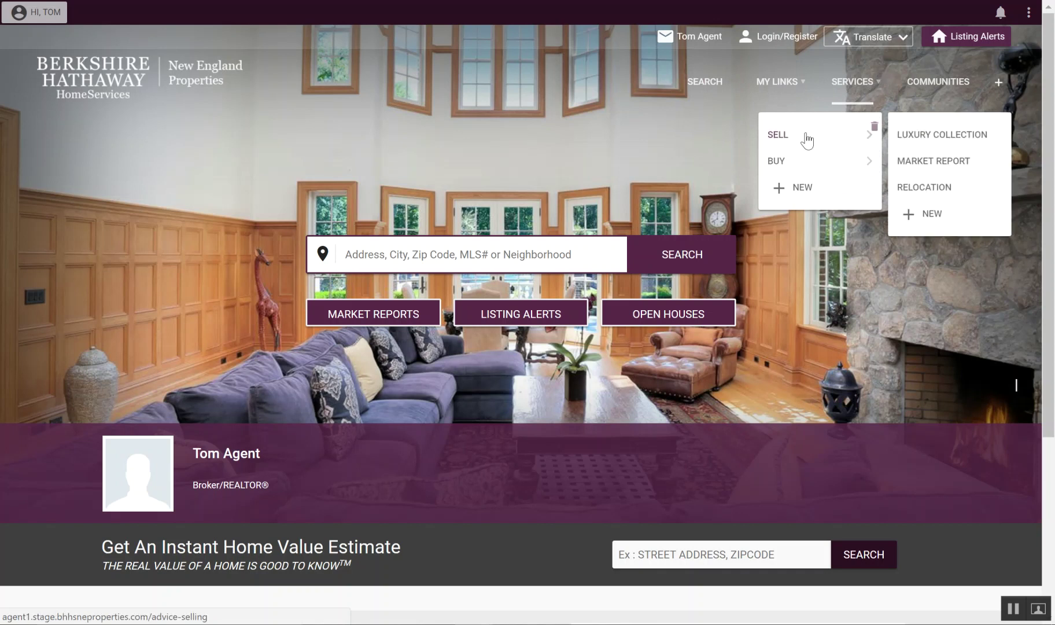
mouse_move(797, 164)
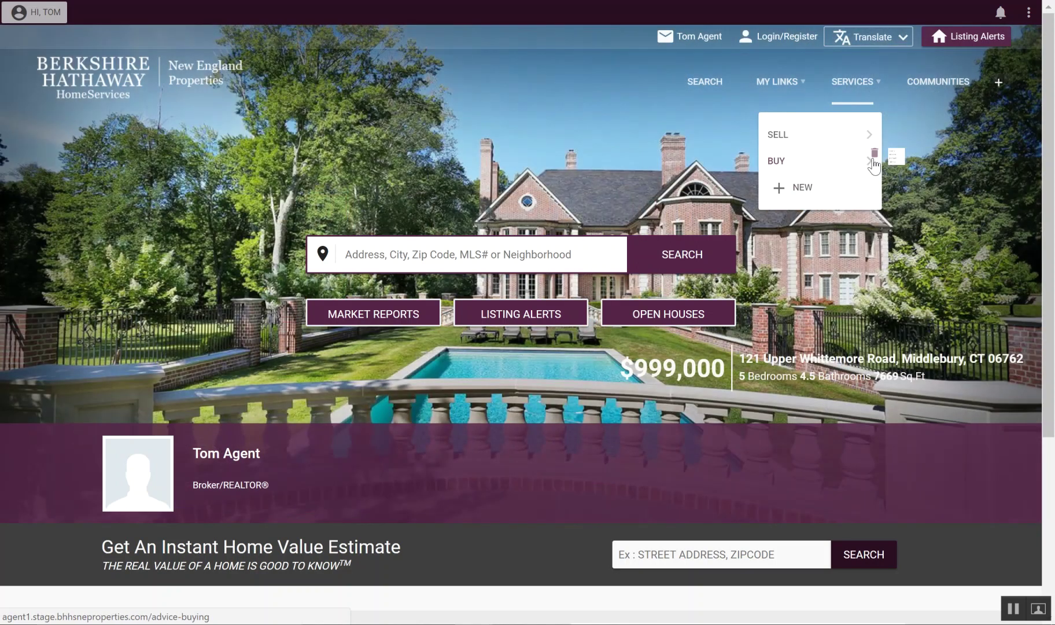
mouse_move(869, 137)
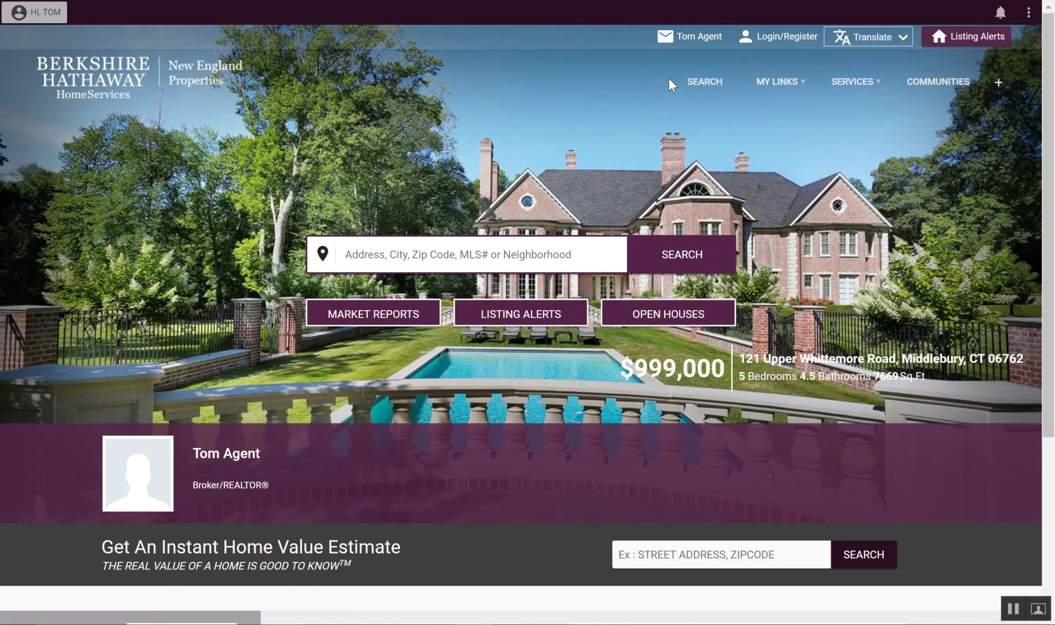
left_click(999, 86)
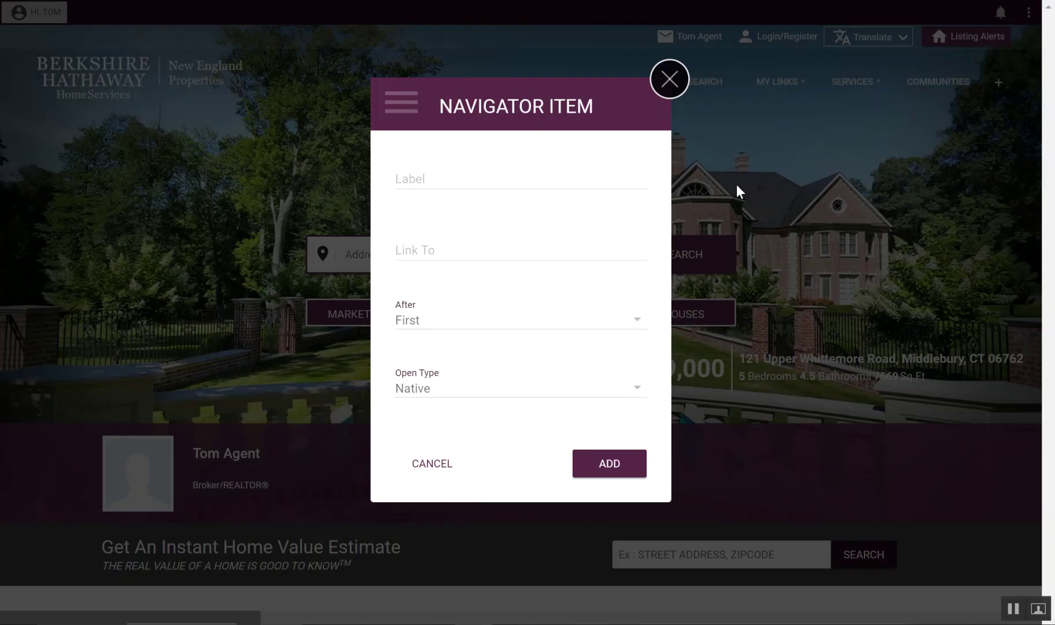
left_click(425, 171)
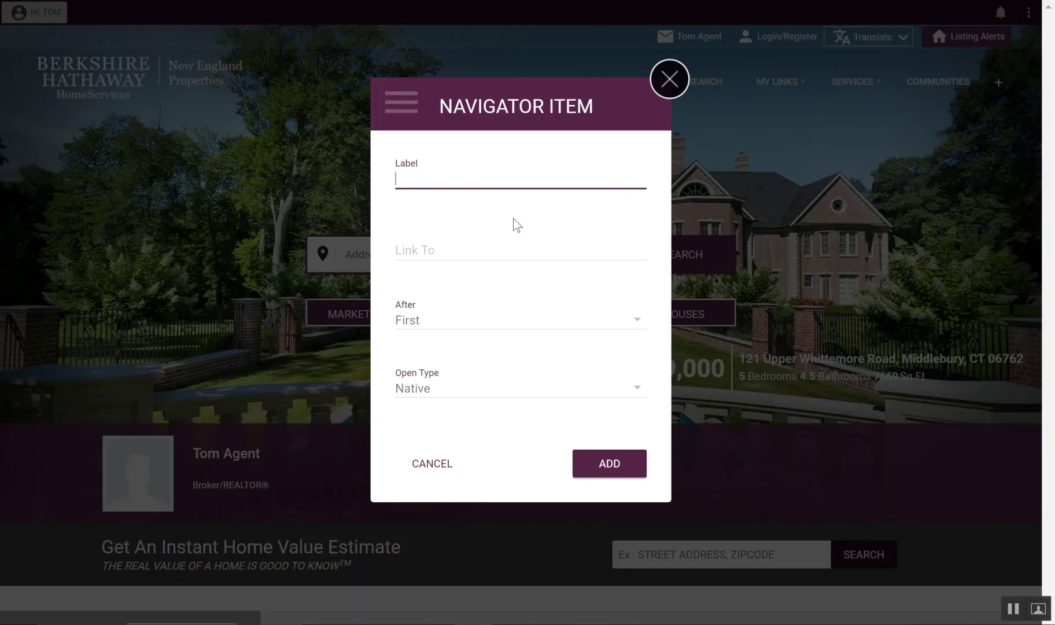
type("Toms Background")
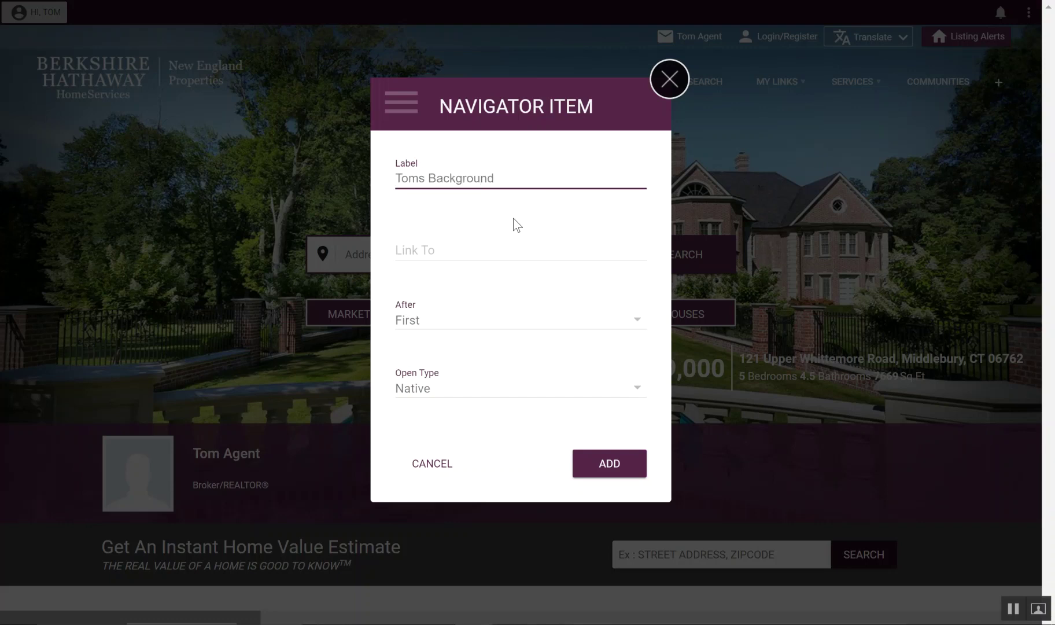
left_click(449, 253)
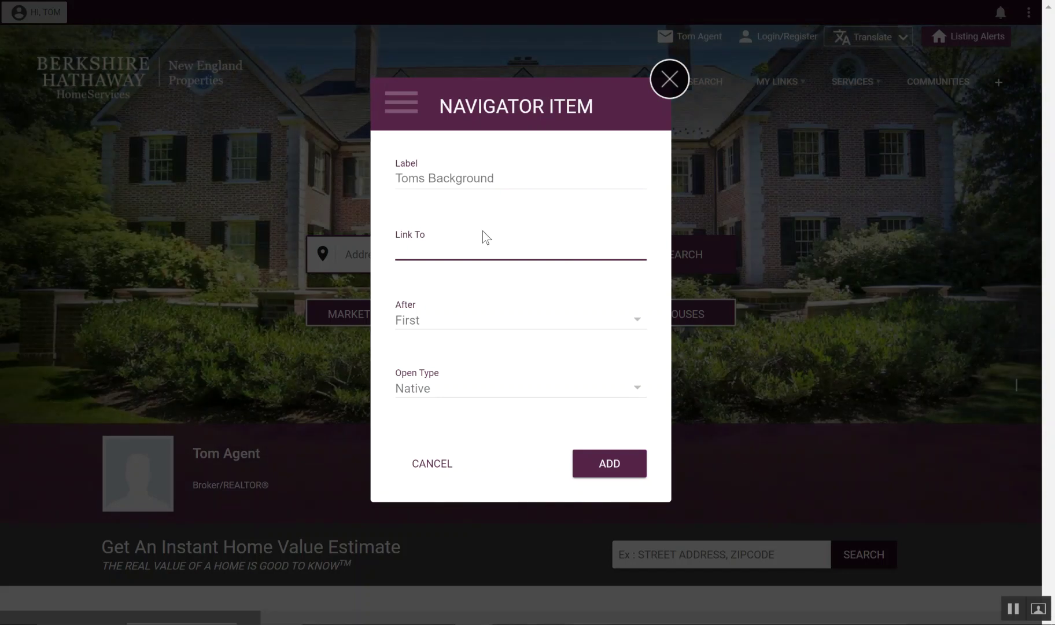
left_click(671, 81)
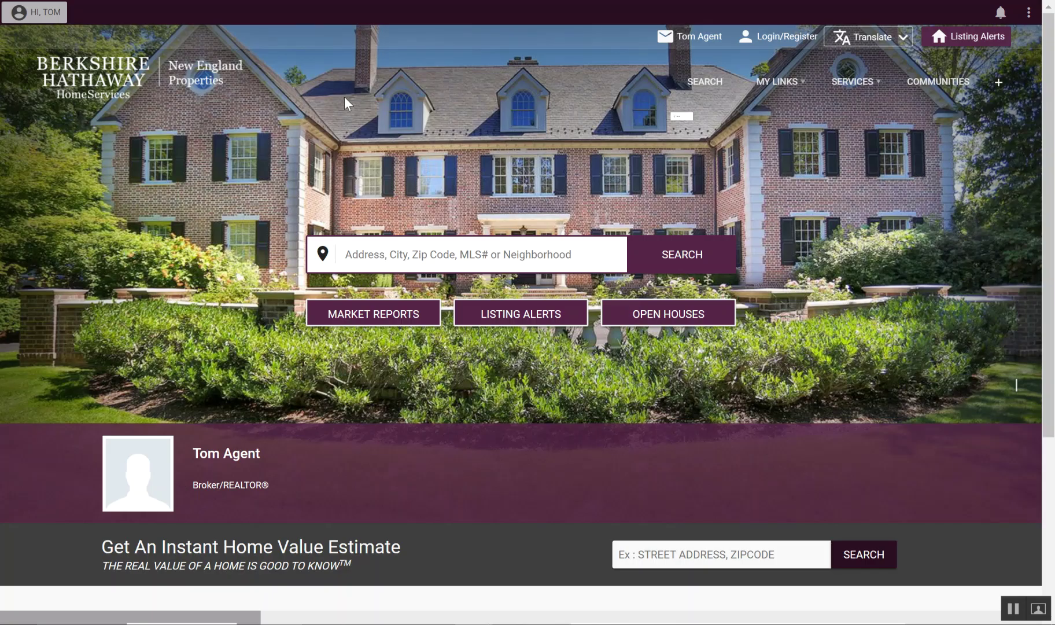
Step: Open tom-agent-background from the Approved Webpages list and copy its web address
left_click(1002, 12)
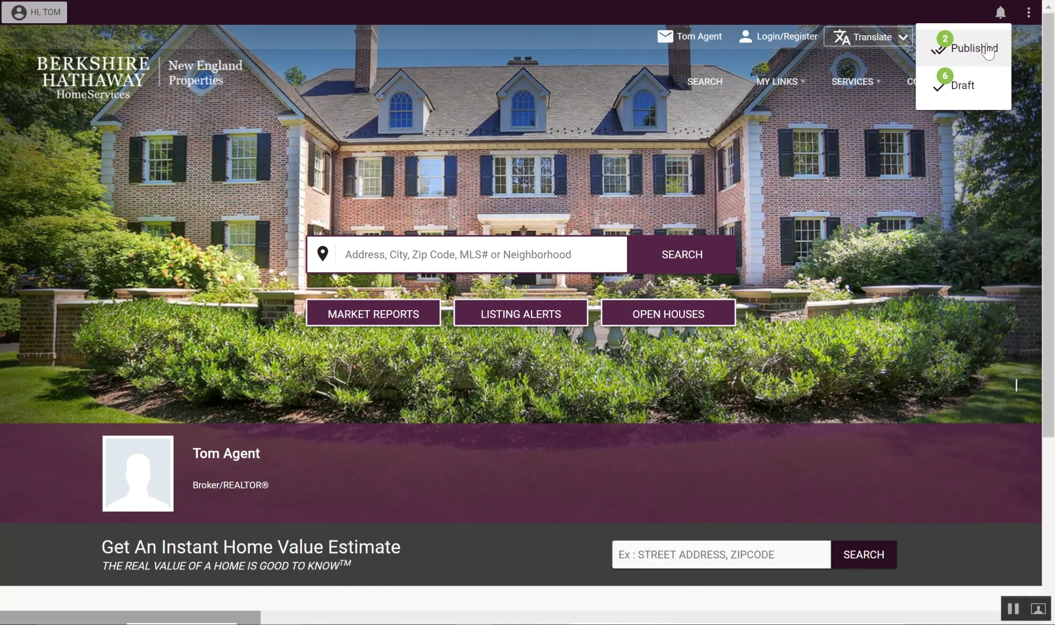
left_click(1001, 13)
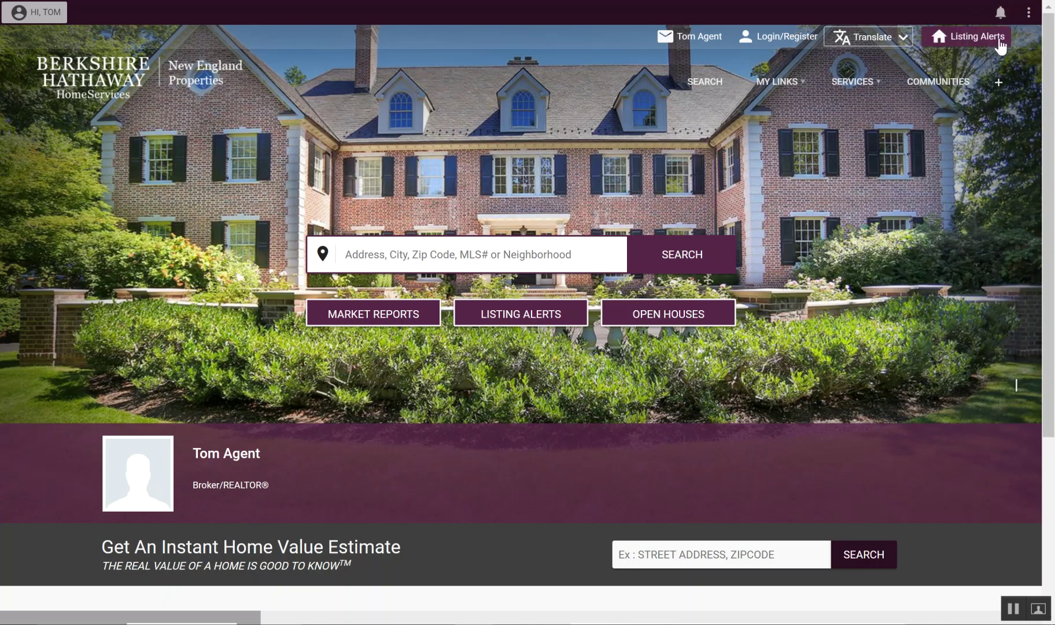
left_click(1001, 12)
left_click(962, 51)
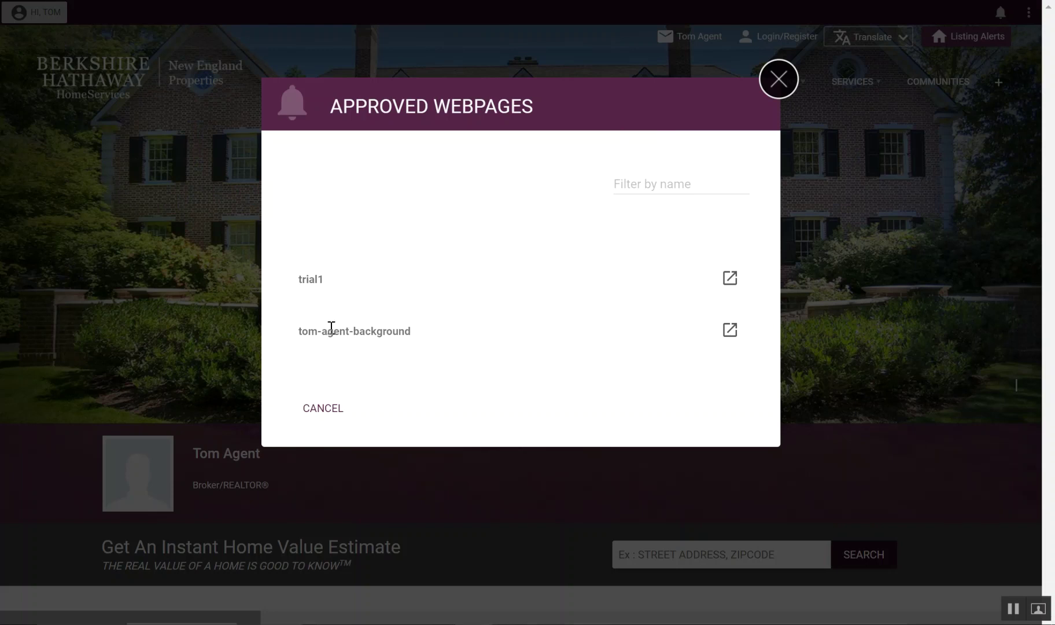
left_click(728, 333)
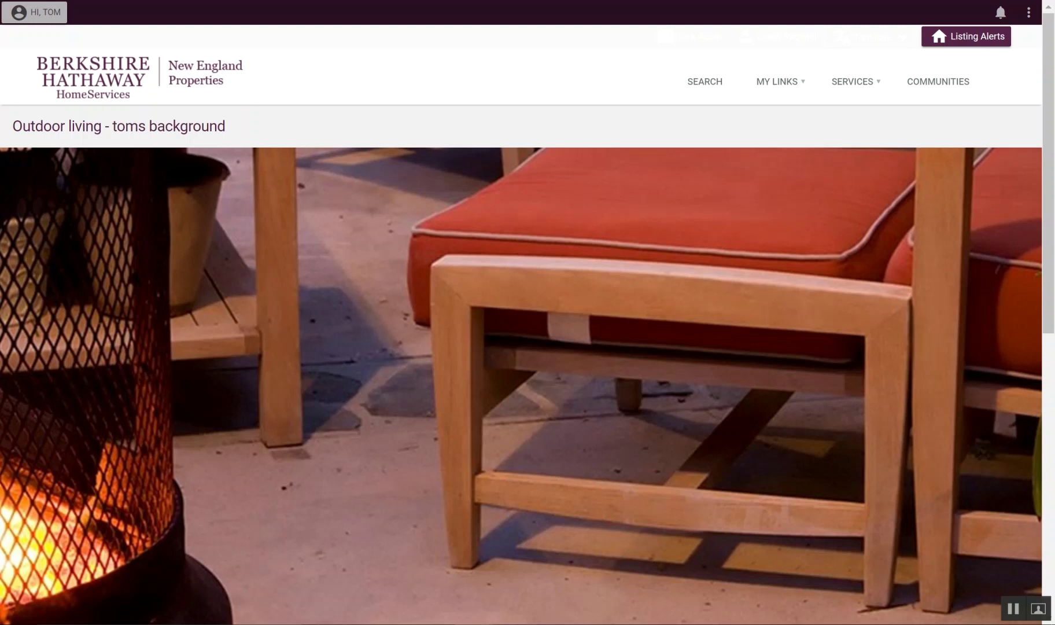
right_click(238, 0)
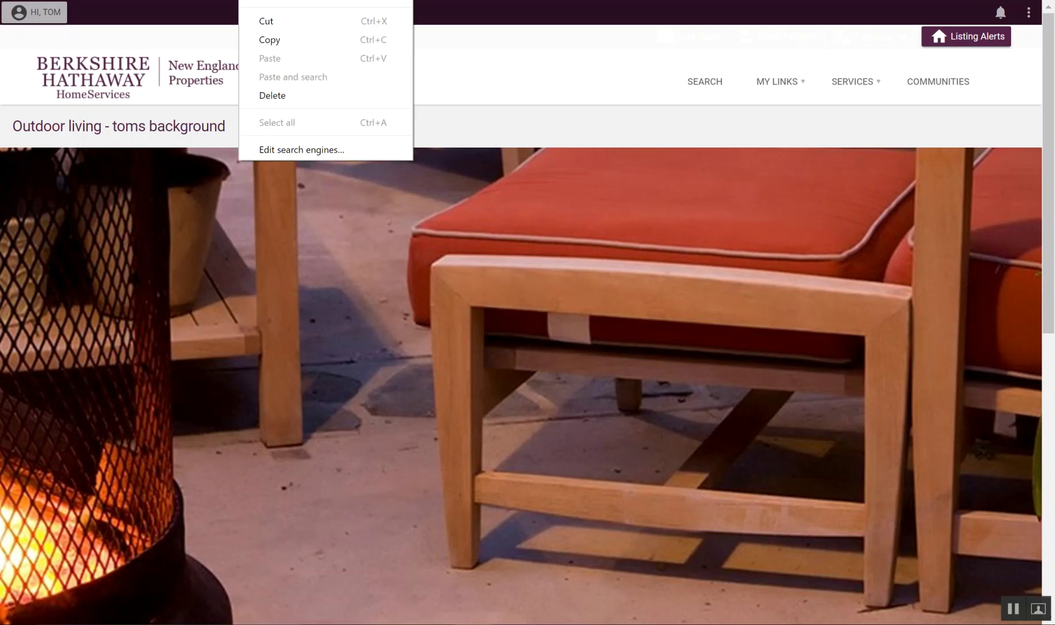
left_click(268, 41)
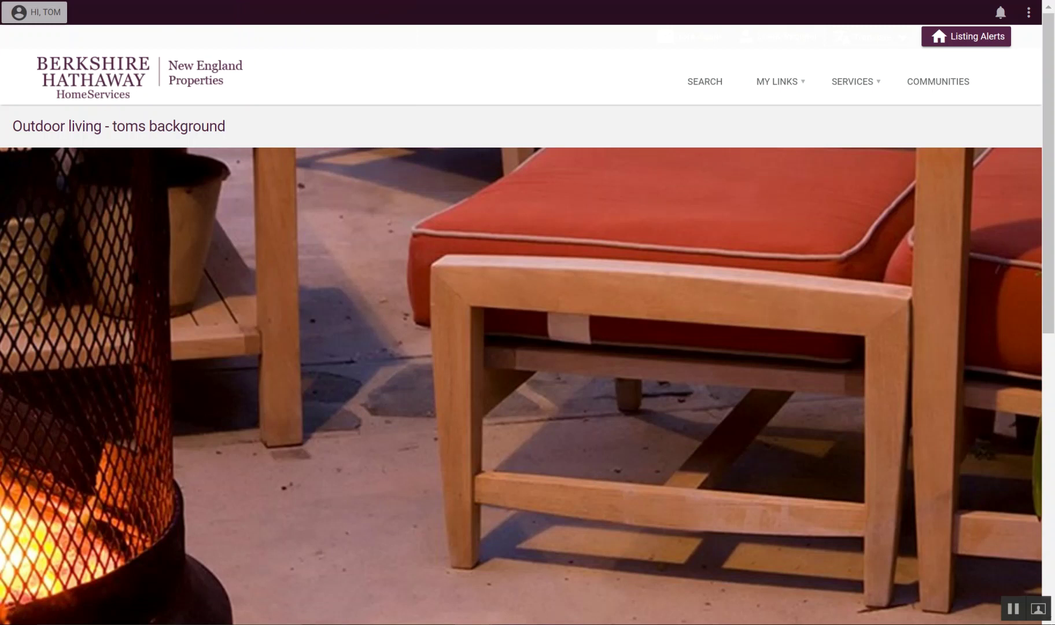
Step: Create a top navigation item labelled 'Toms Background' linking to the copied page address
left_click(107, 72)
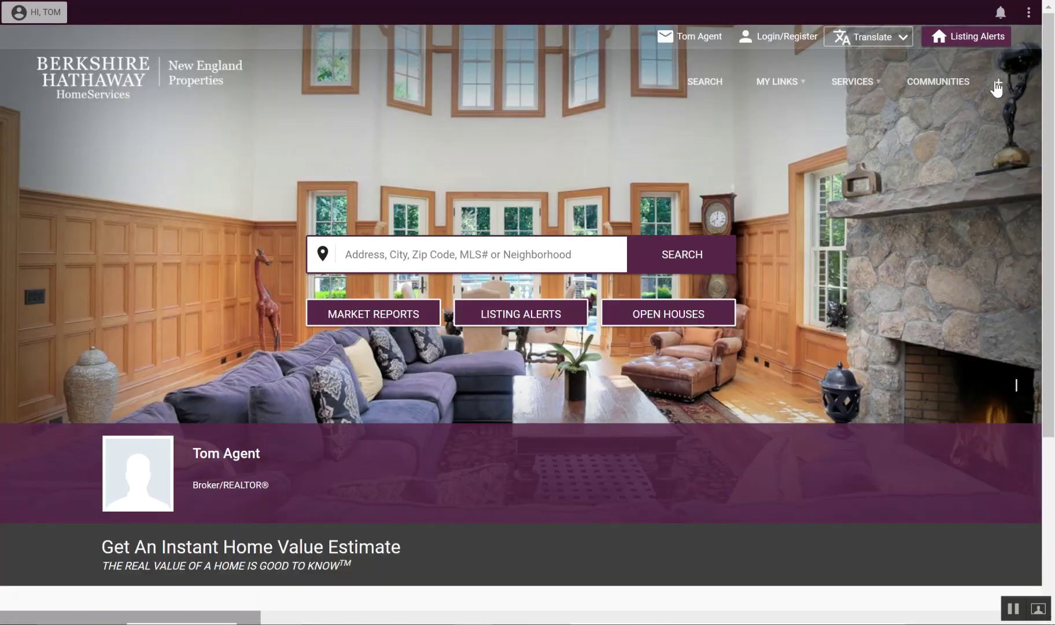
mouse_move(690, 77)
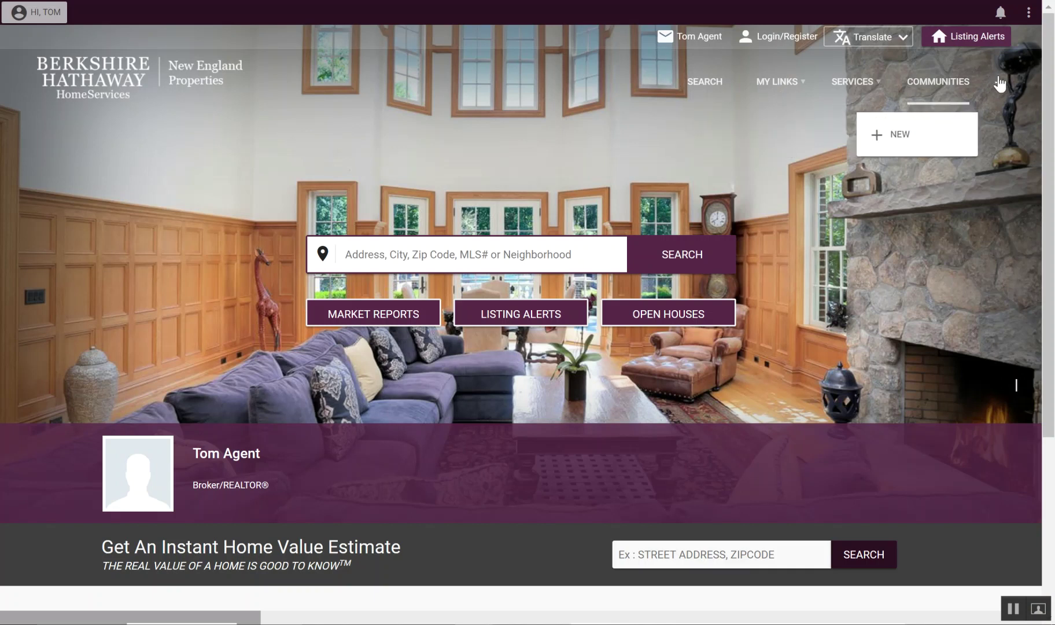
left_click(999, 82)
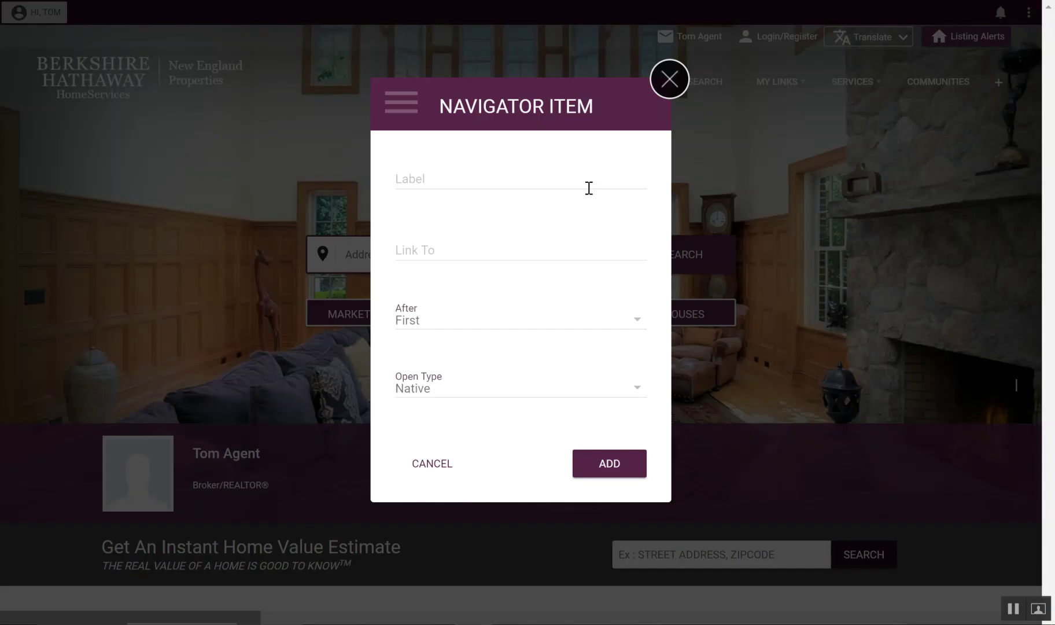
left_click(486, 180)
type("Toms BAckg")
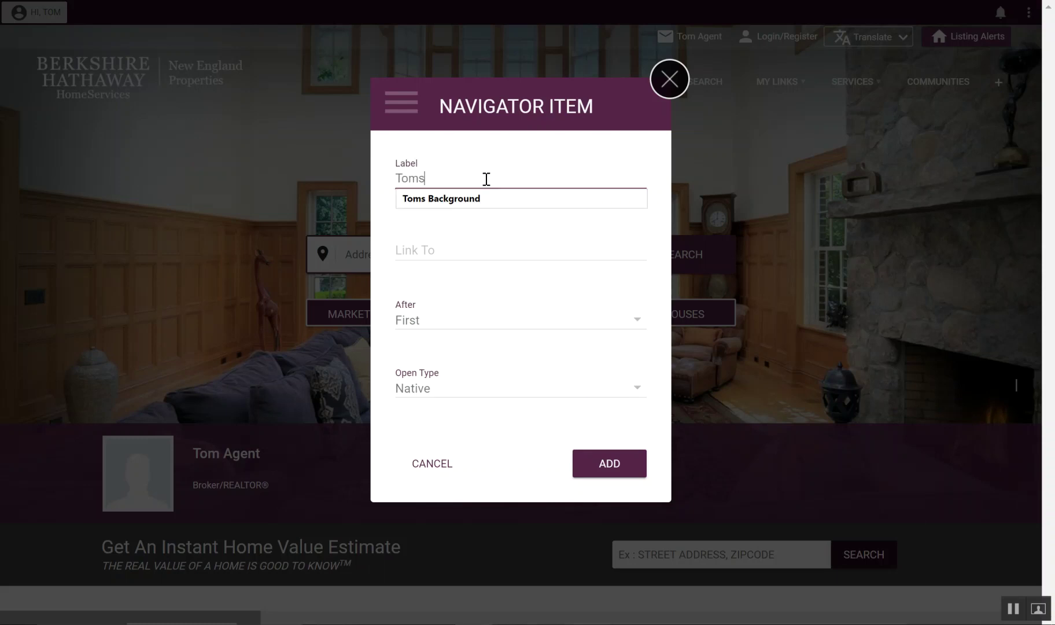
key("BackSpace")
type("ackground")
key("Tab")
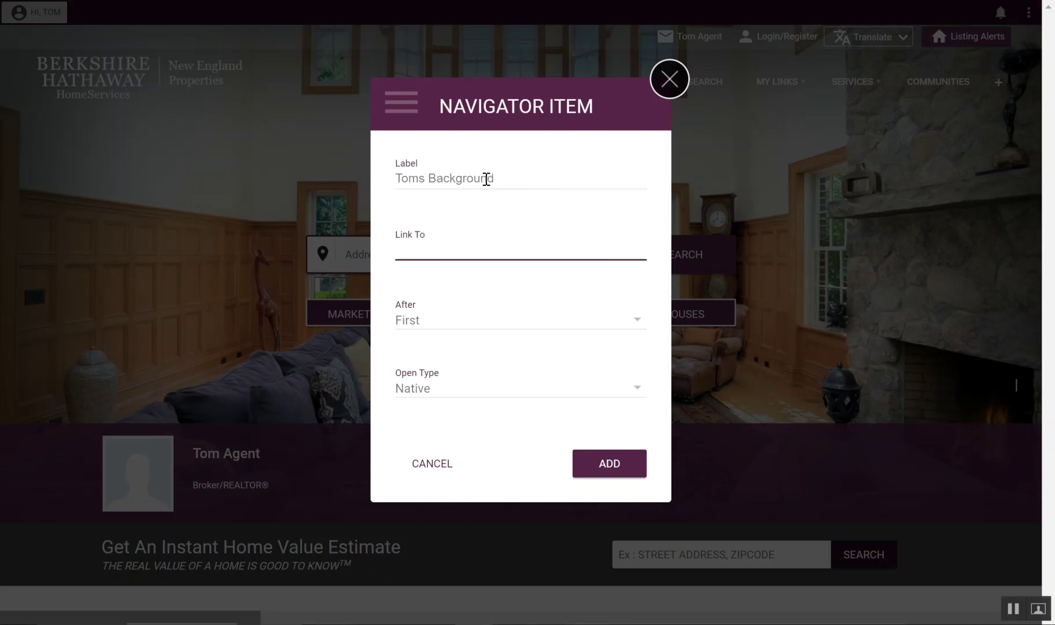
right_click(415, 248)
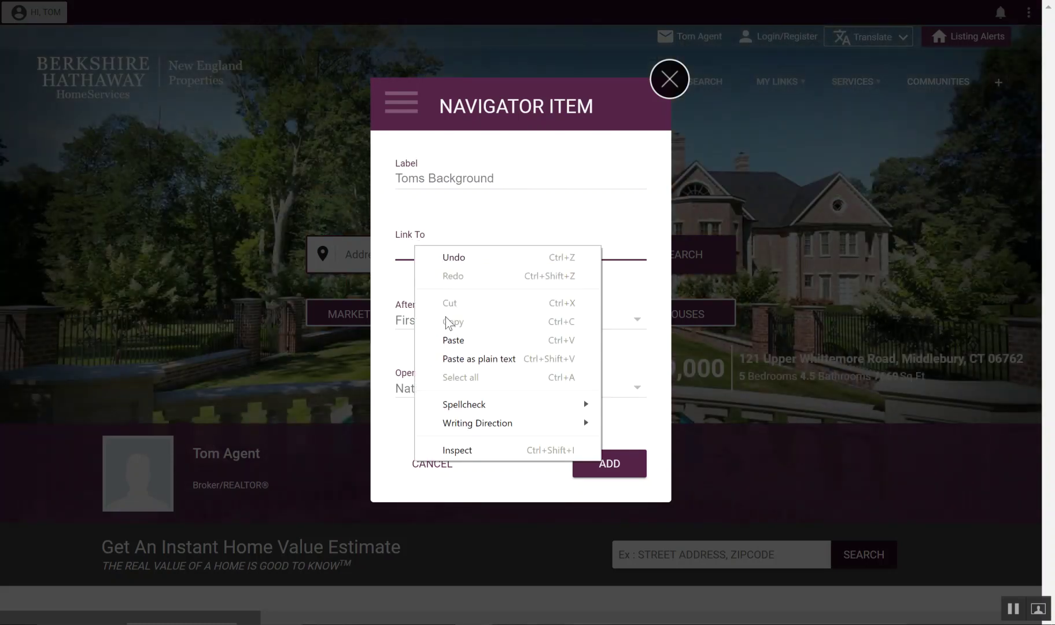
left_click(454, 340)
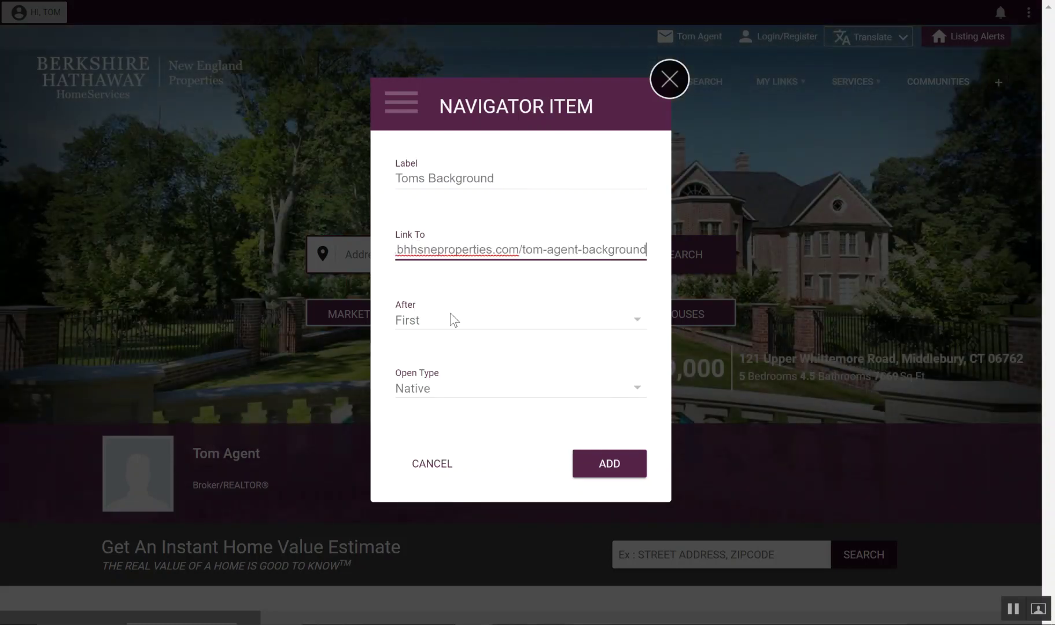
Step: Place the item First with Native open type and add it to the navigation
left_click(636, 321)
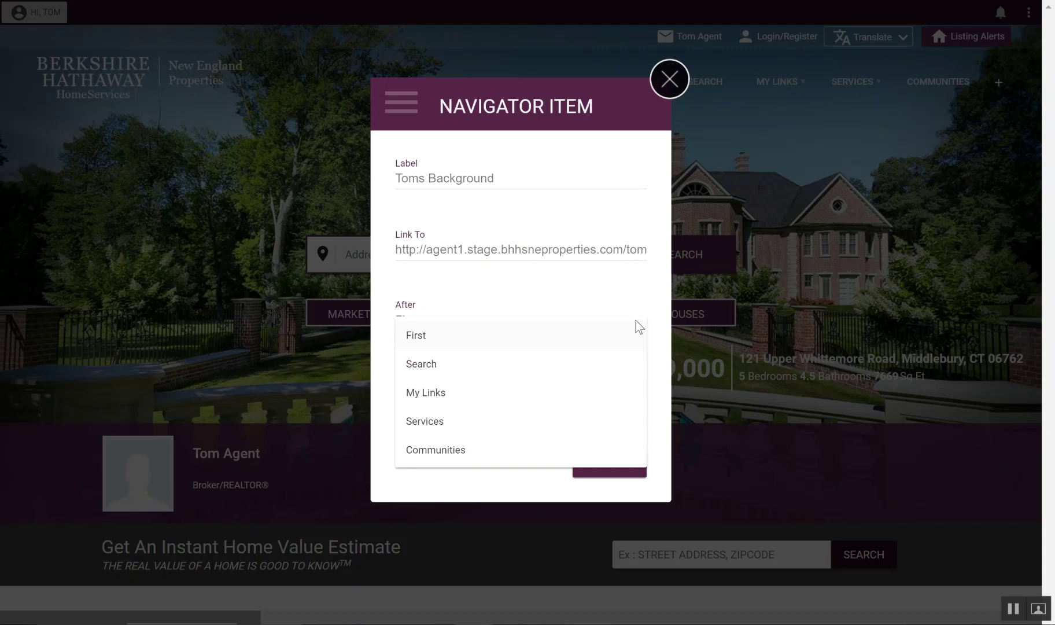
left_click(464, 335)
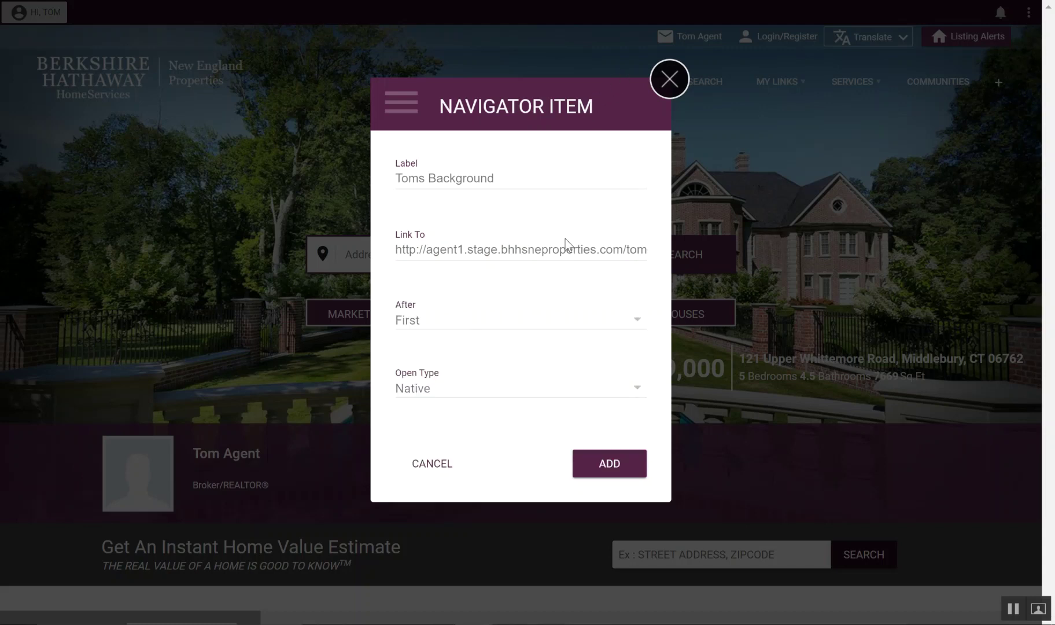
left_click(637, 388)
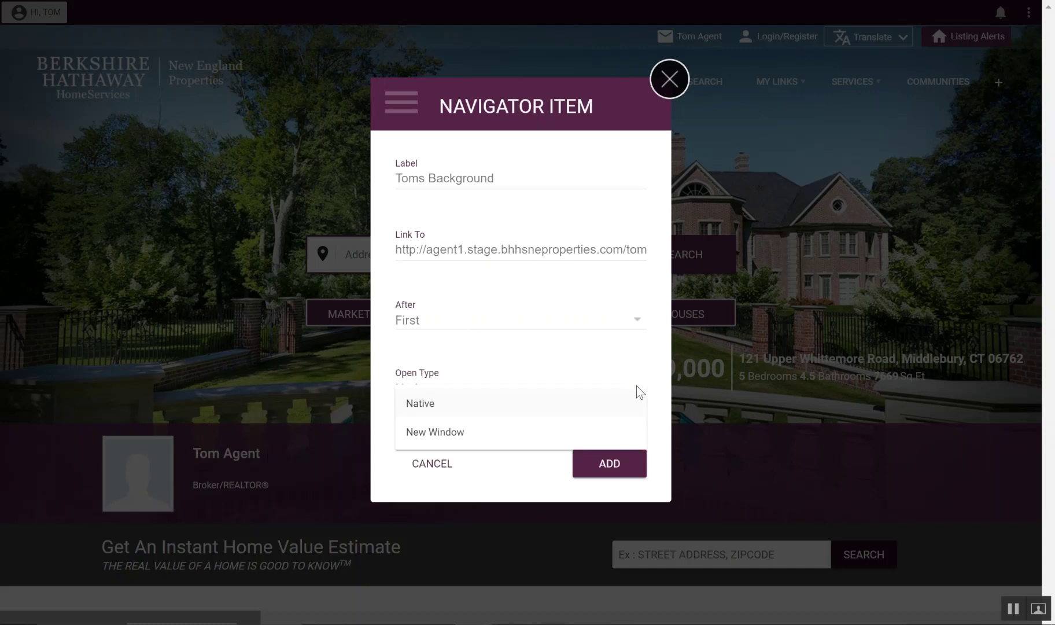
left_click(430, 408)
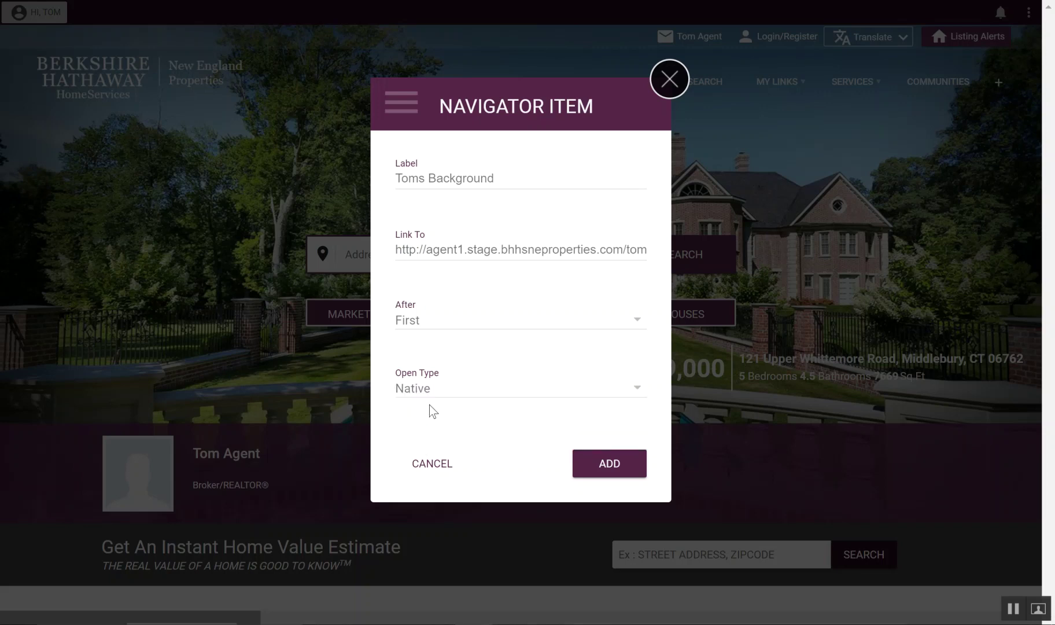
left_click(586, 461)
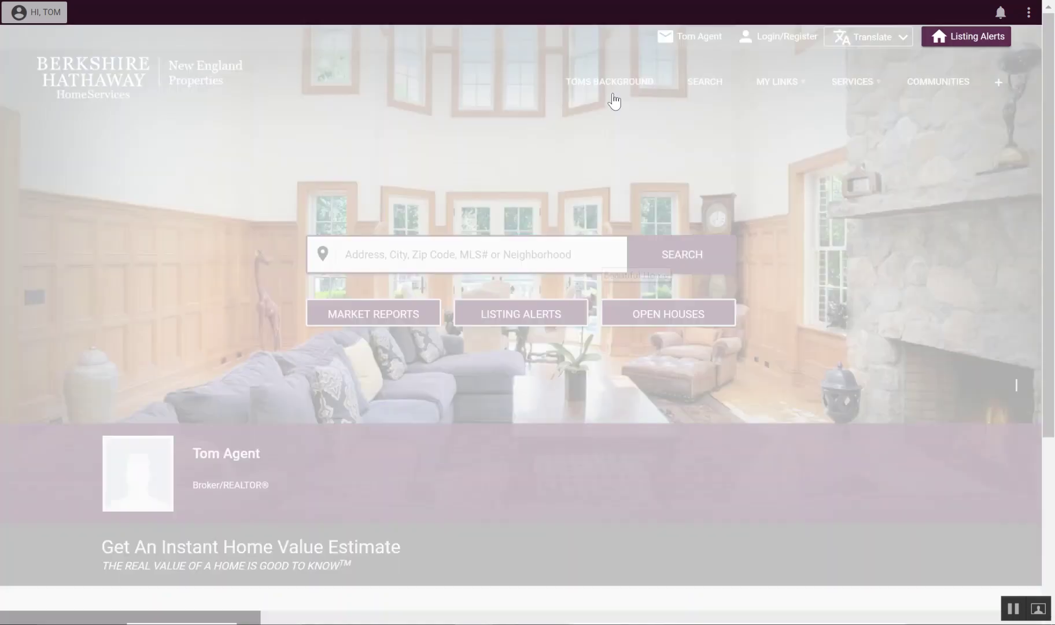
mouse_move(609, 87)
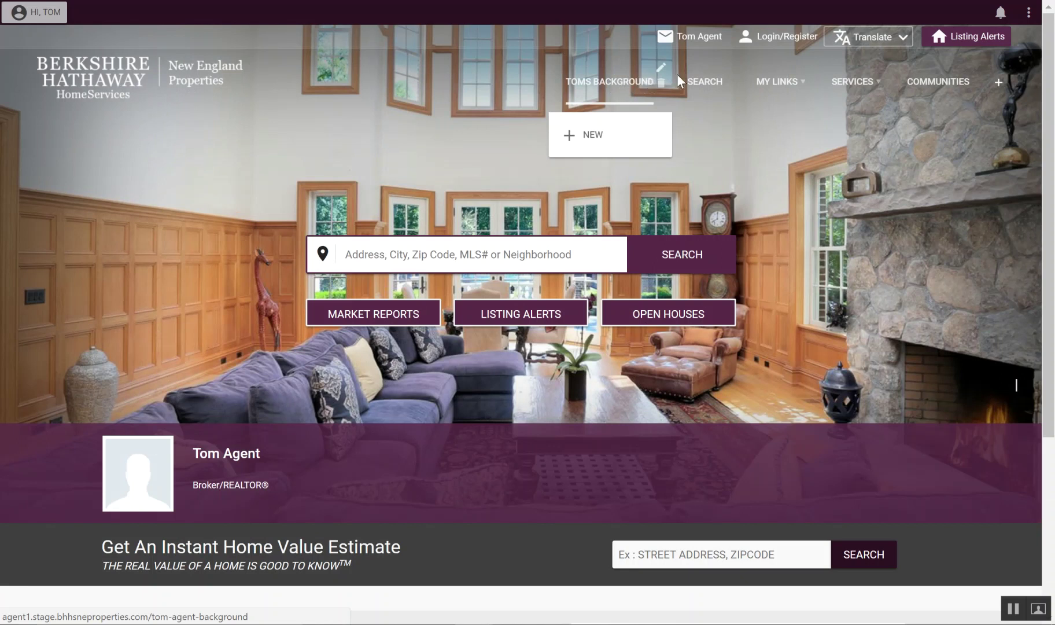
mouse_move(714, 82)
mouse_move(943, 92)
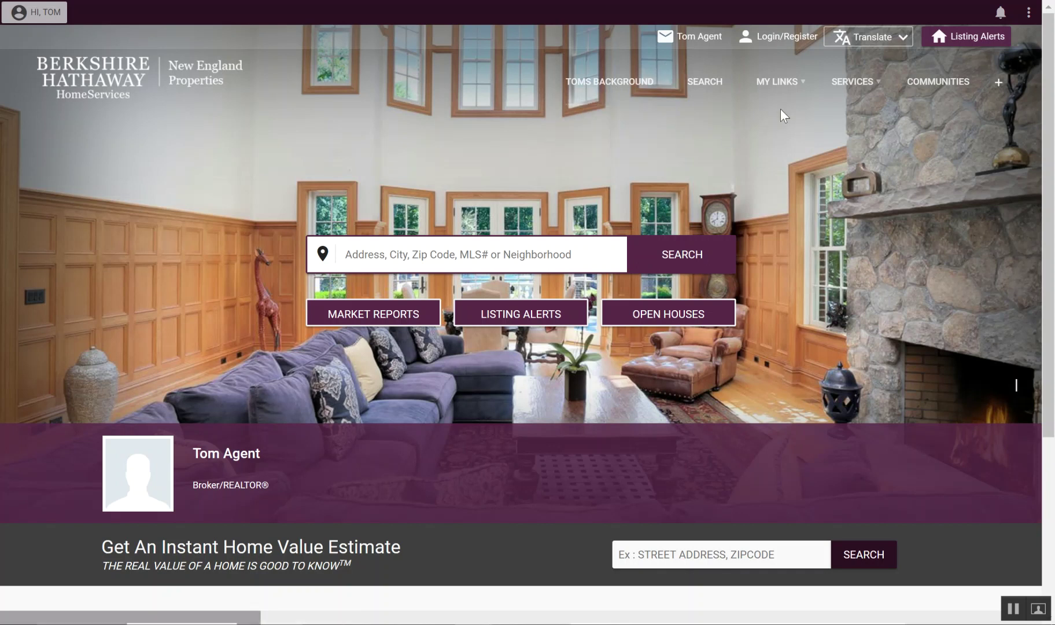
mouse_move(795, 91)
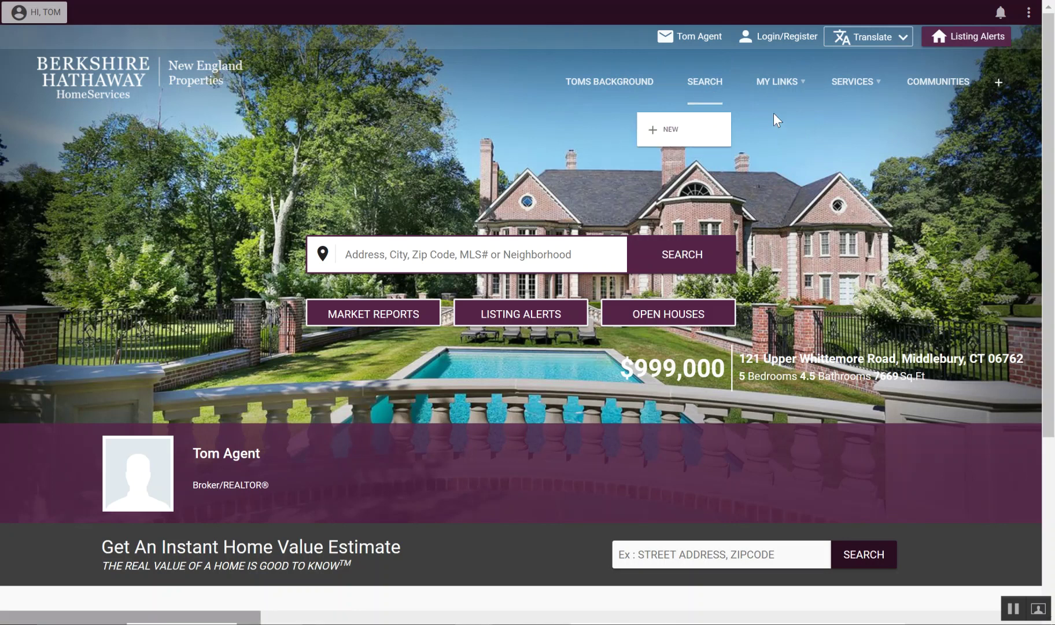
mouse_move(769, 117)
mouse_move(761, 136)
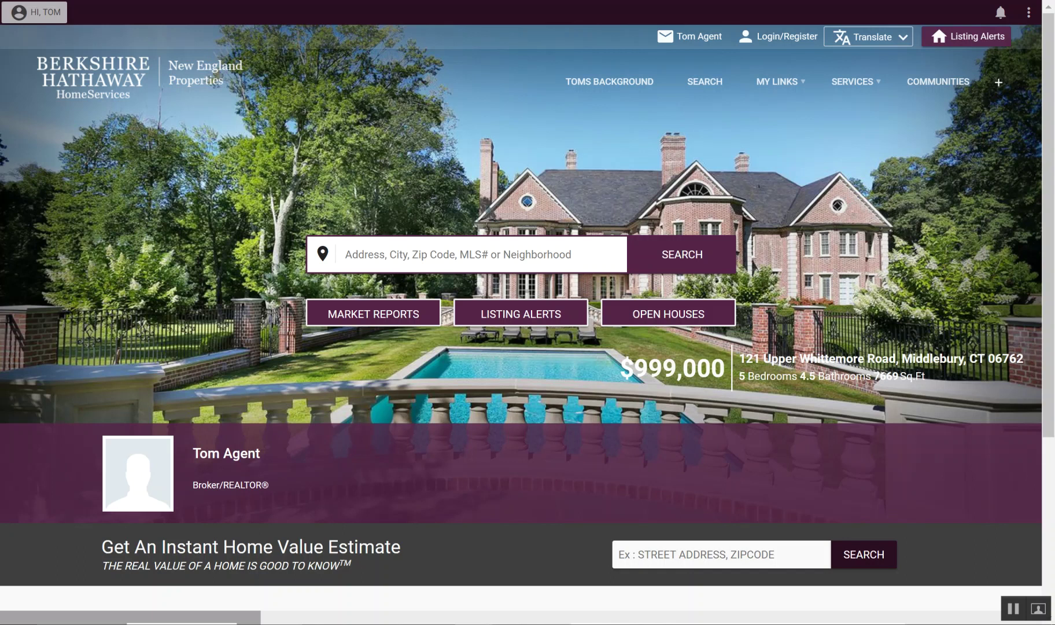
left_click(1027, 13)
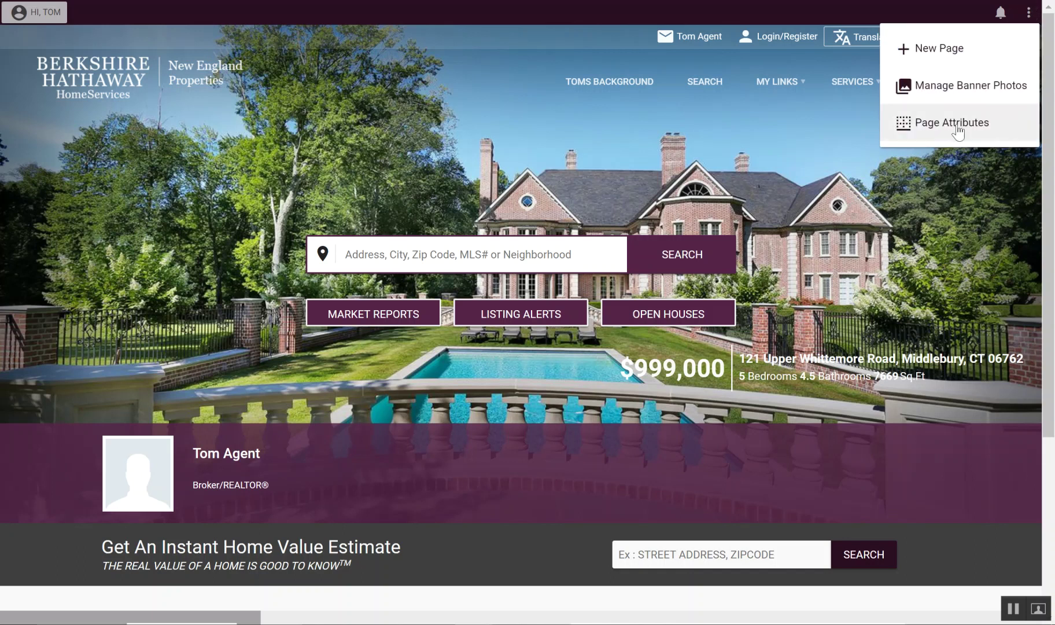
left_click(820, 148)
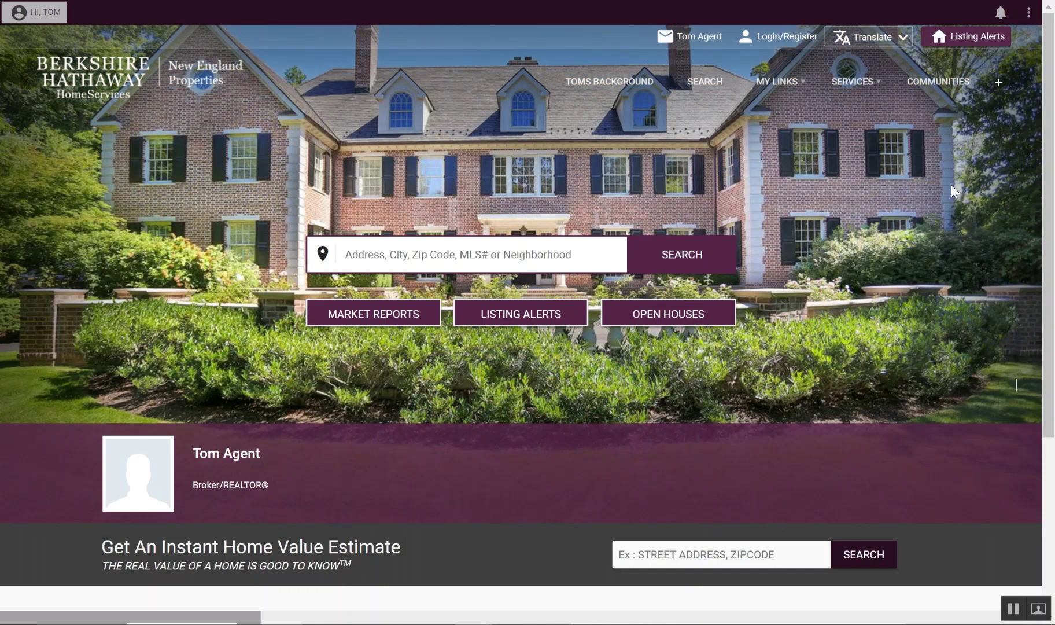
left_click(989, 17)
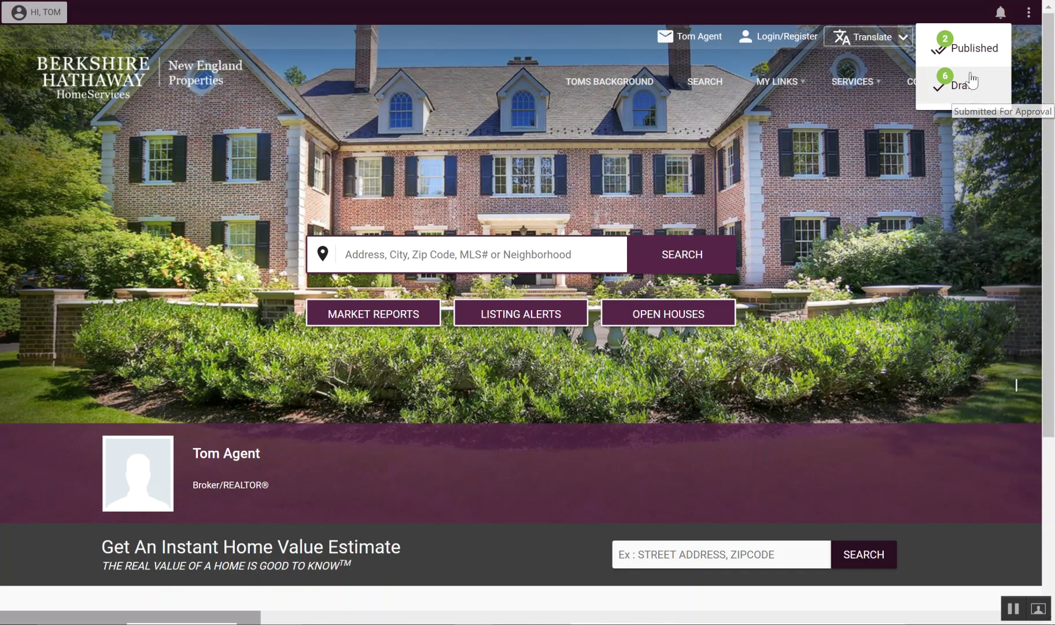
left_click(904, 182)
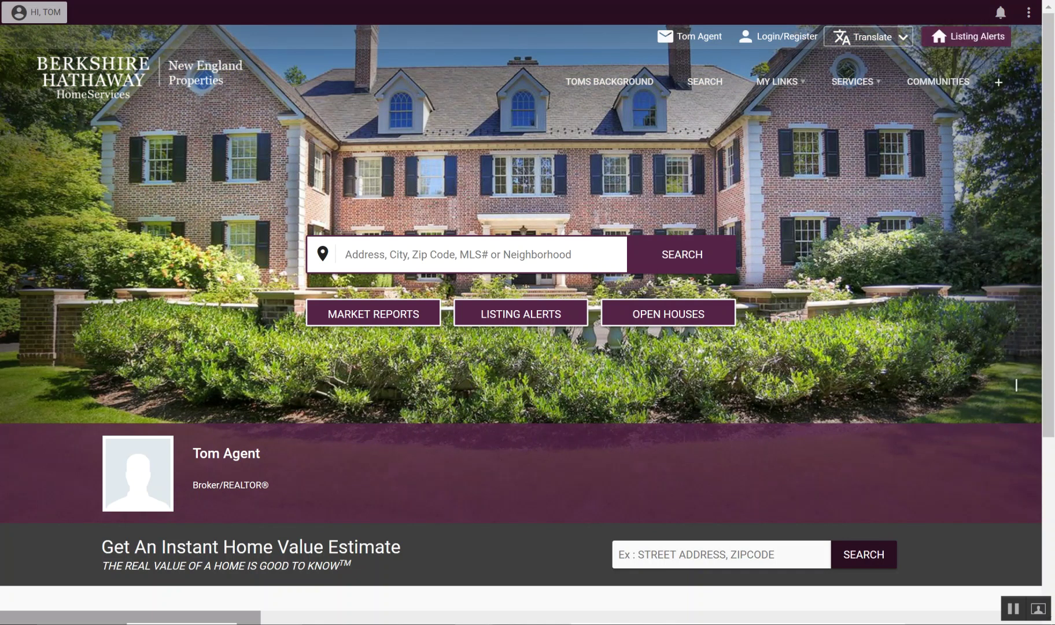